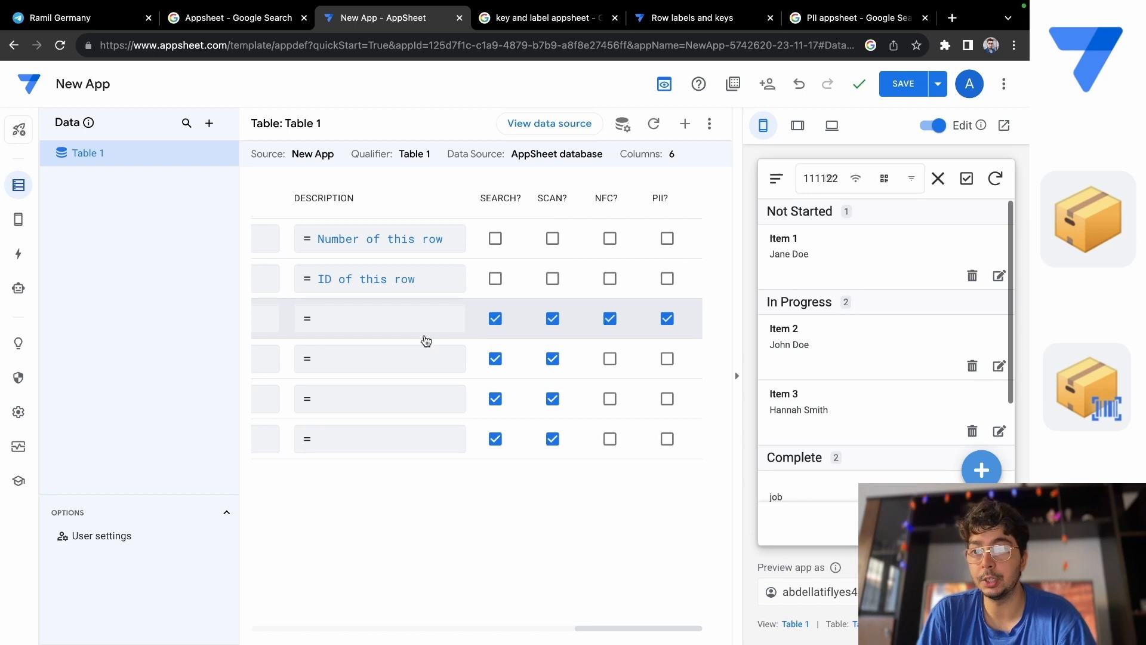
View the data source behind Table 1, and return to the app editor.
scroll(426, 341, "left", 10)
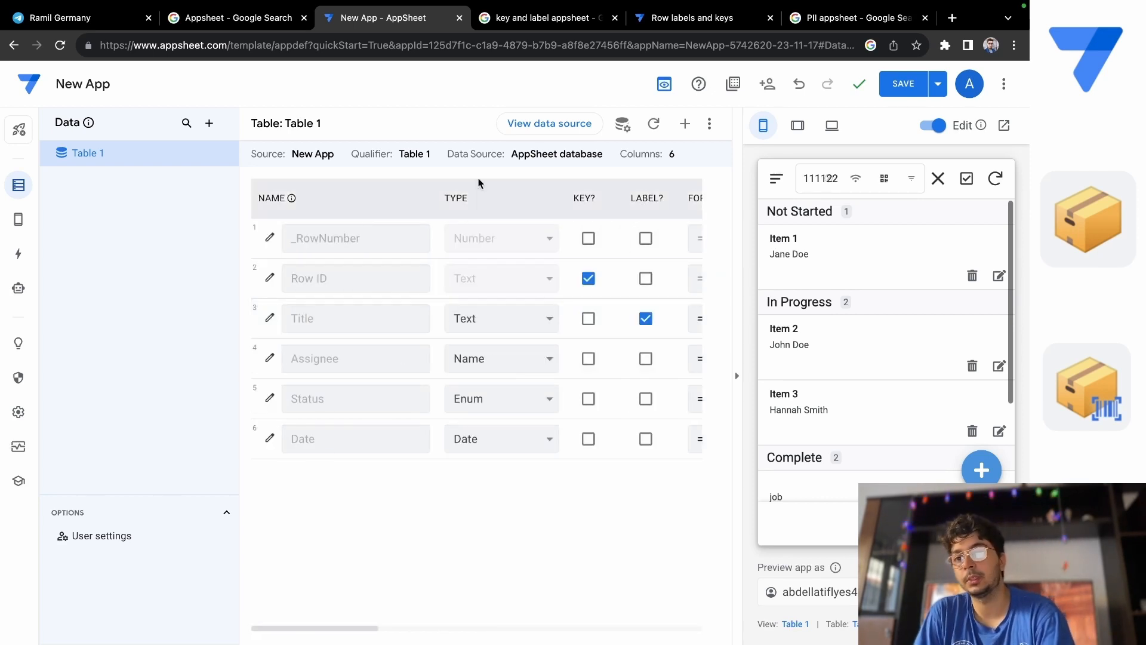
left_click(547, 123)
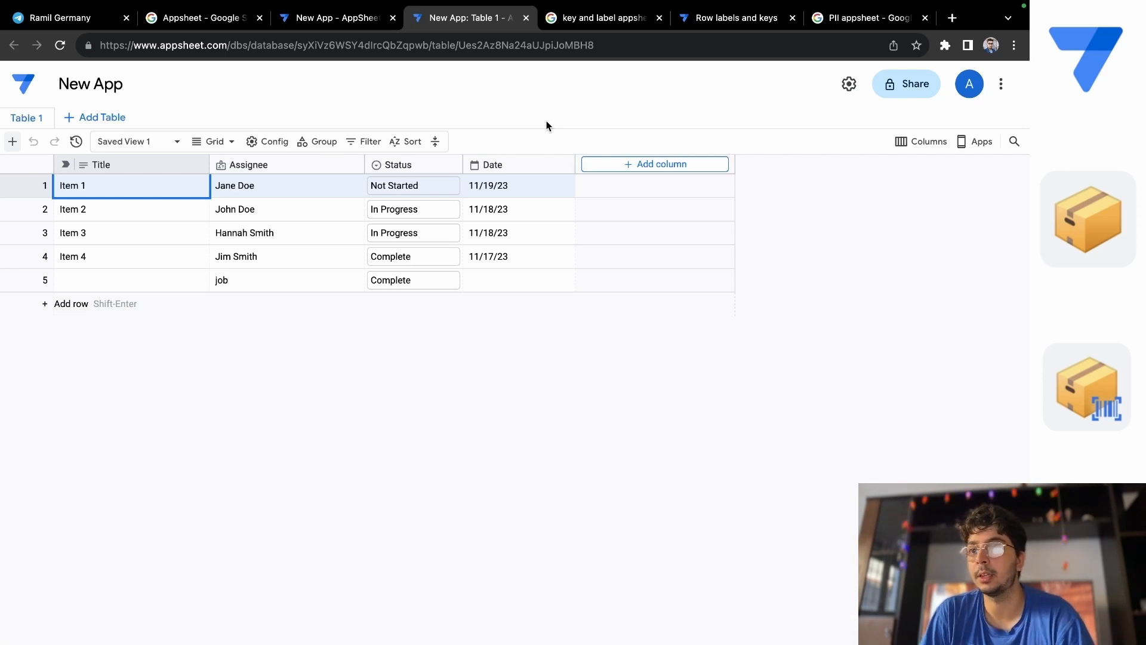
left_click(308, 17)
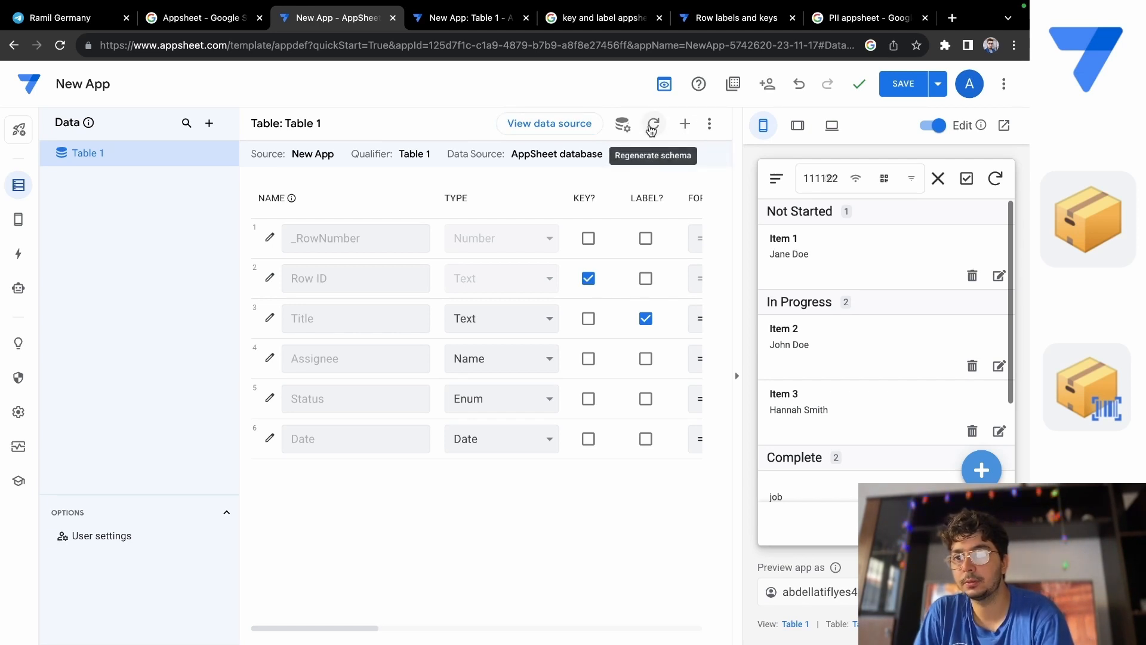
Delete Table 1 from the app's data and confirm the deletion.
left_click(228, 155)
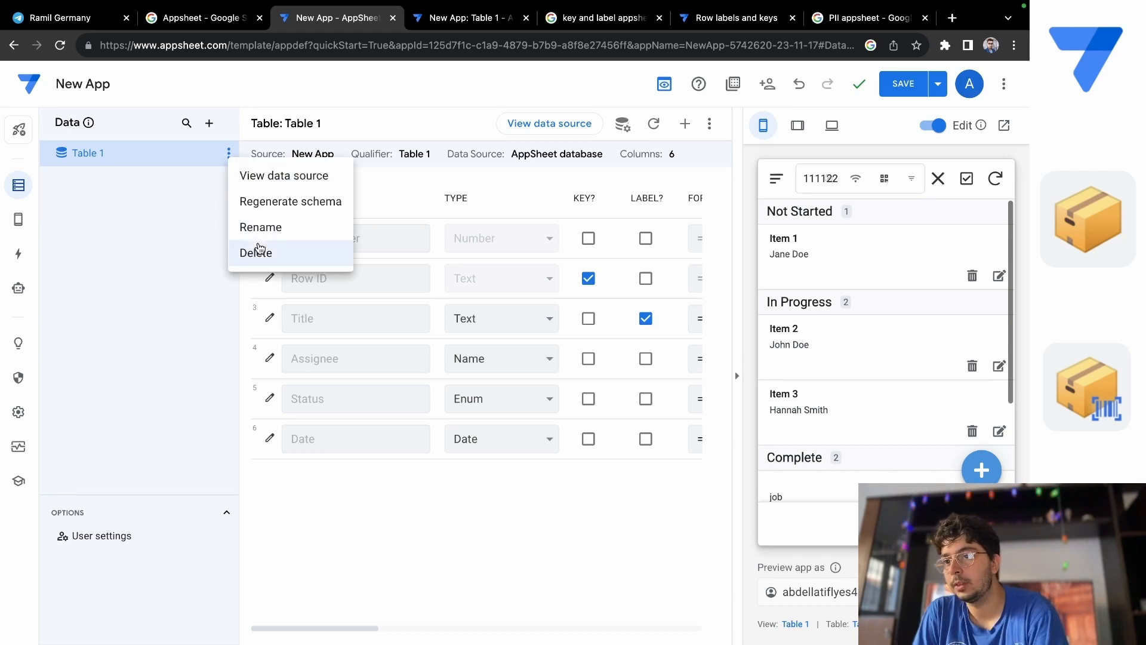
left_click(258, 251)
left_click(597, 224)
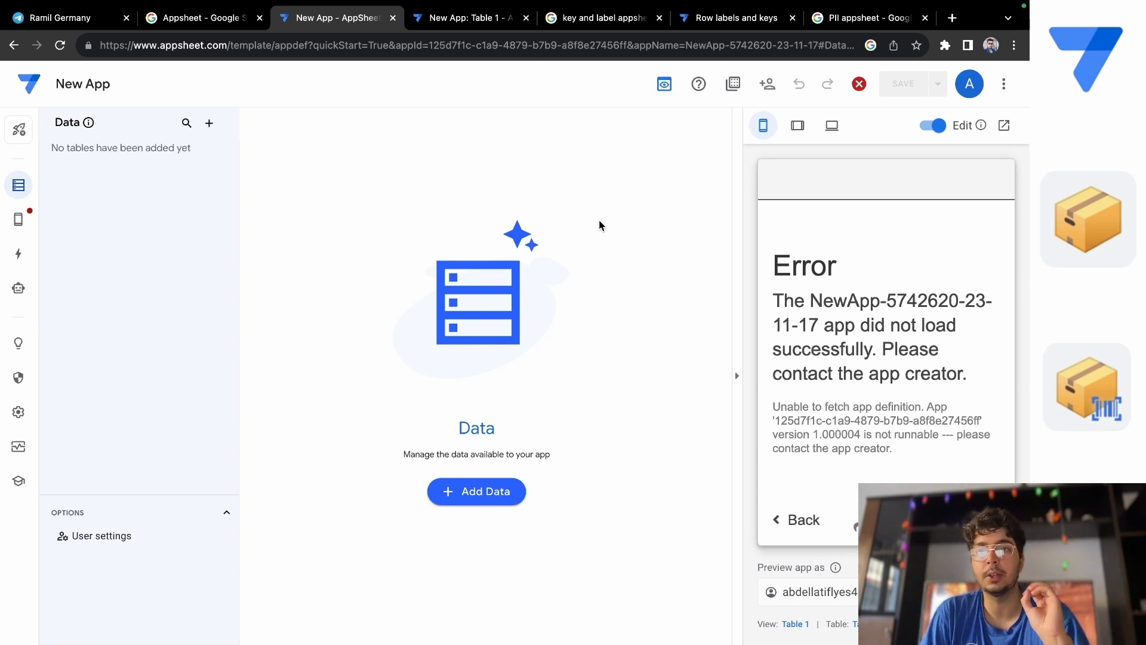
Open Google Sheets in a new browser tab and create a blank spreadsheet.
left_click(952, 19)
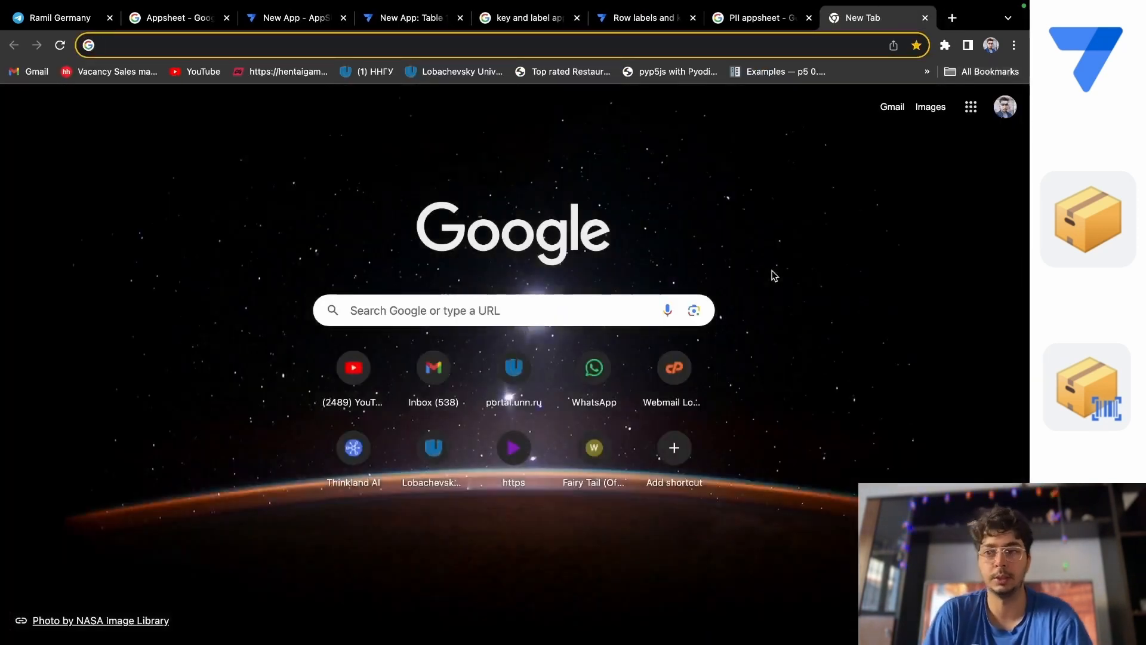
left_click(972, 112)
left_click(971, 111)
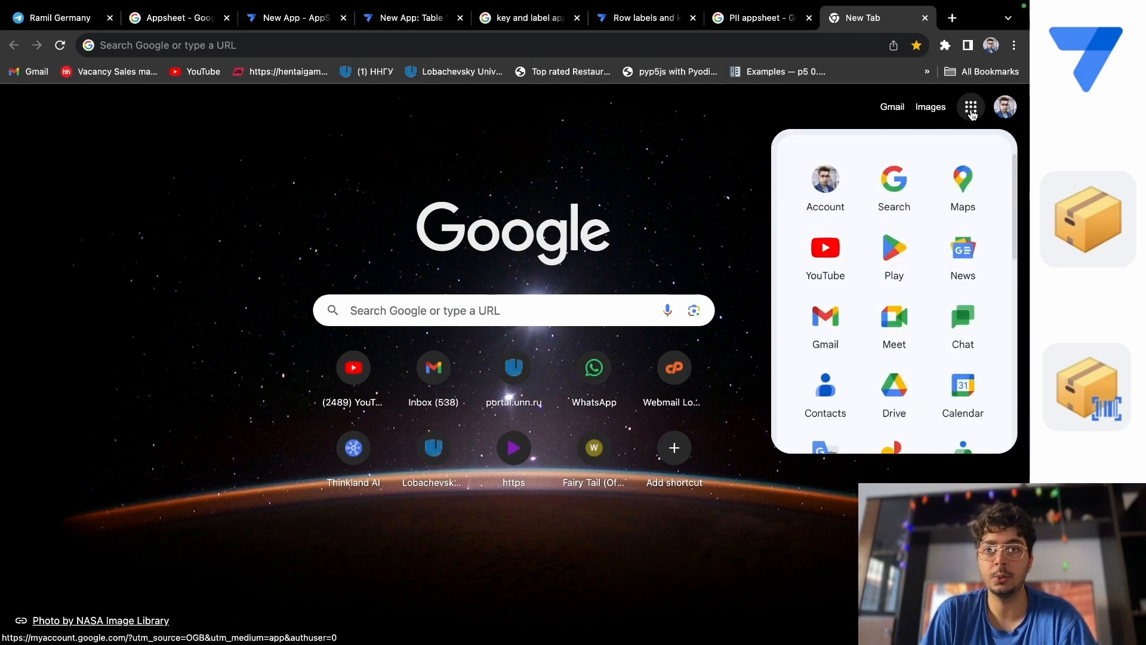
scroll(908, 351, "down", 5)
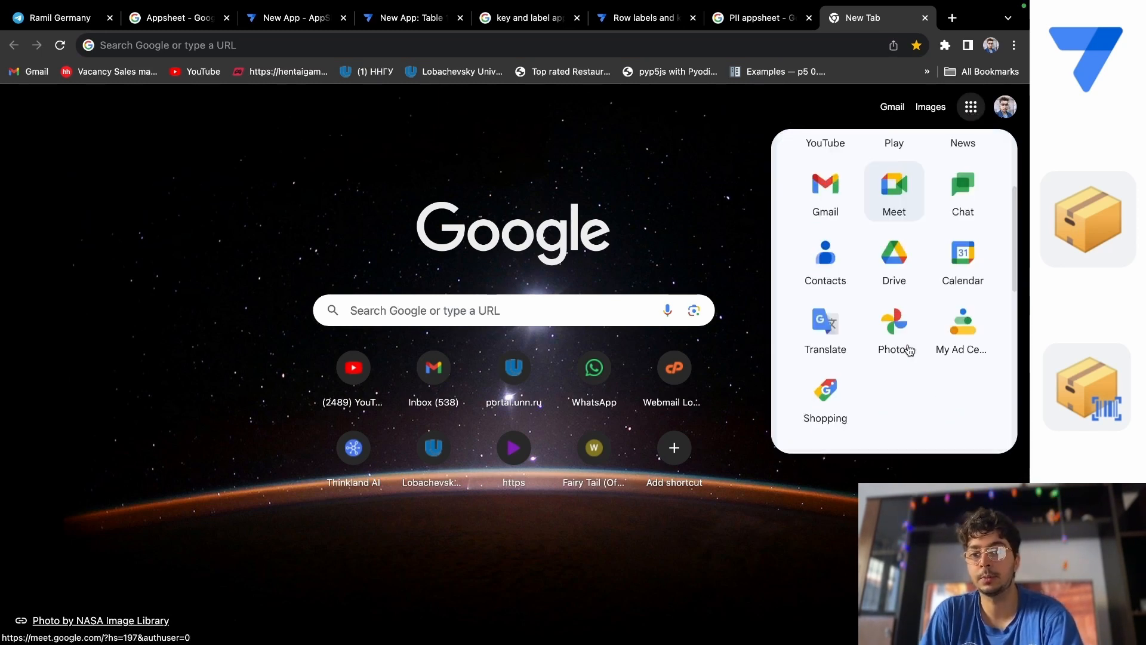
scroll(908, 350, "down", 2)
left_click(969, 240)
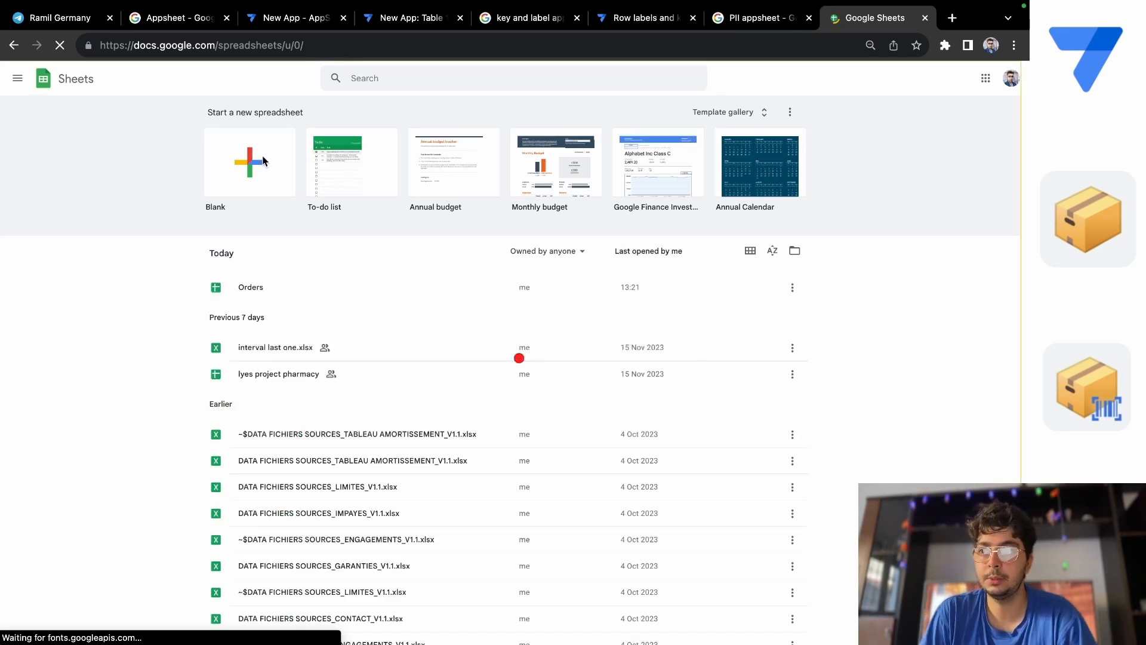
left_click(263, 155)
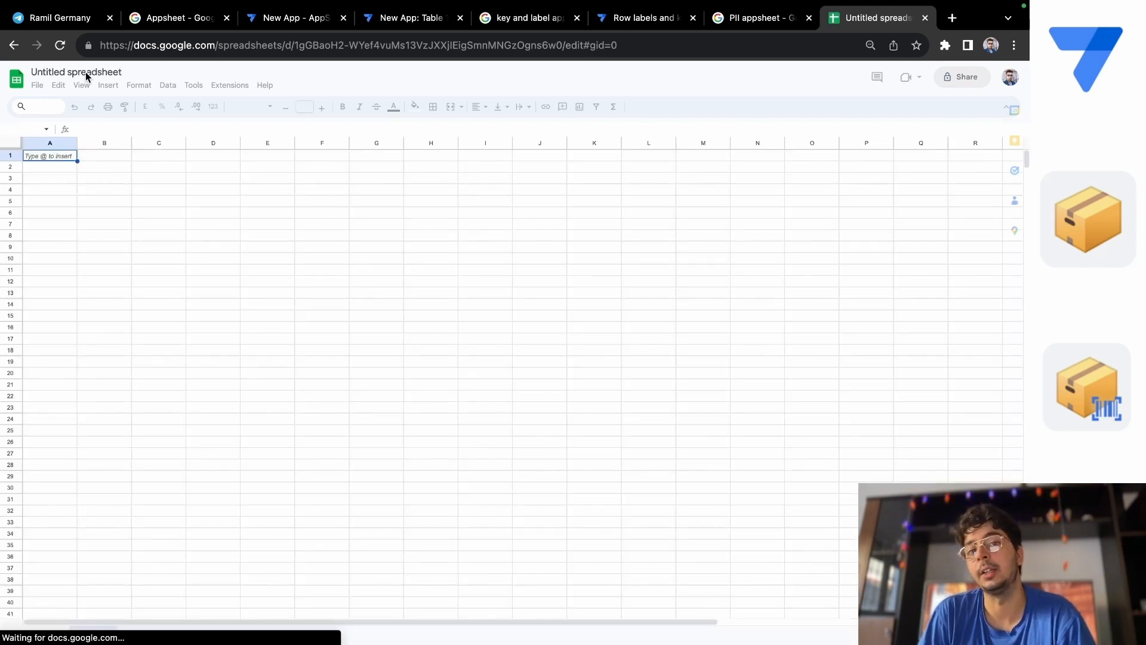
Rename the spreadsheet as "Out Tuto Supermarket Stock app".
left_click(87, 73)
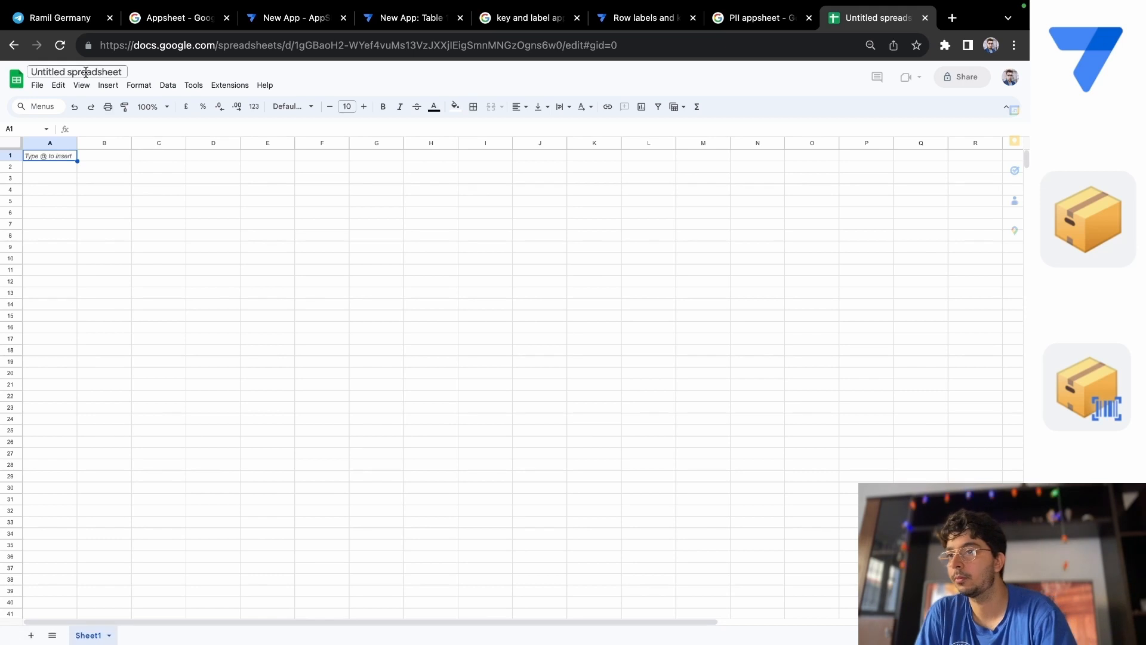
left_click(122, 74)
key("BackSpace")
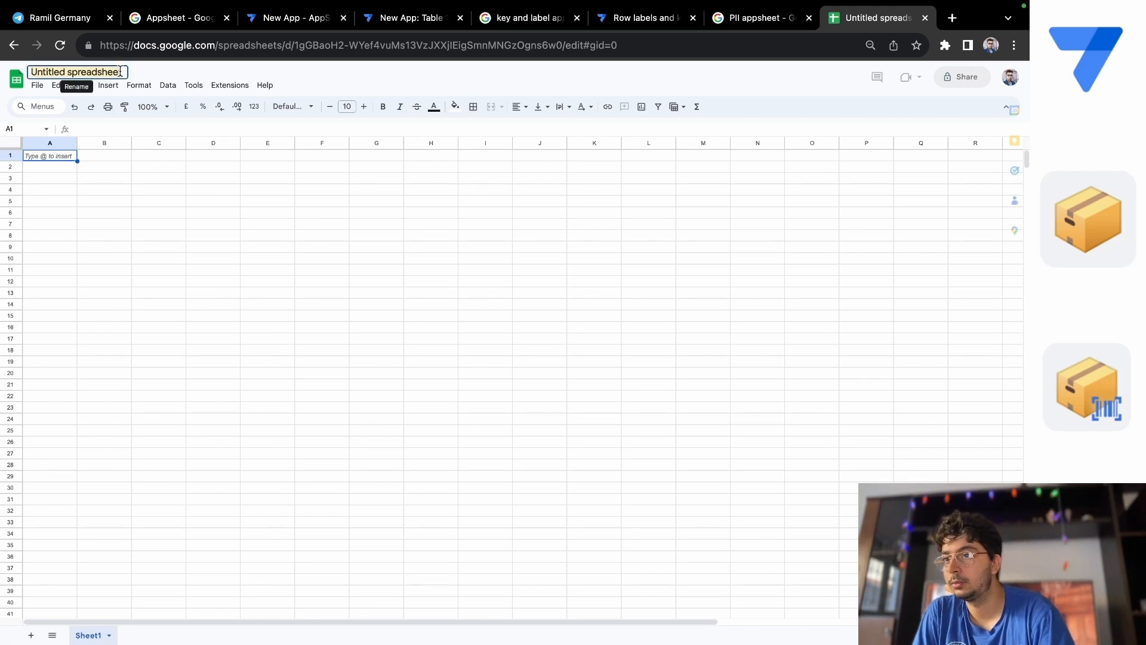
key("BackSpace")
key("BackSpace")
key("BackSpace")
key("BackSpace")
key("BackSpace")
key("BackSpace")
key("BackSpace")
key("BackSpace")
key("BackSpace")
key("BackSpace")
key("BackSpace")
key("BackSpace")
key("BackSpace")
key("BackSpace")
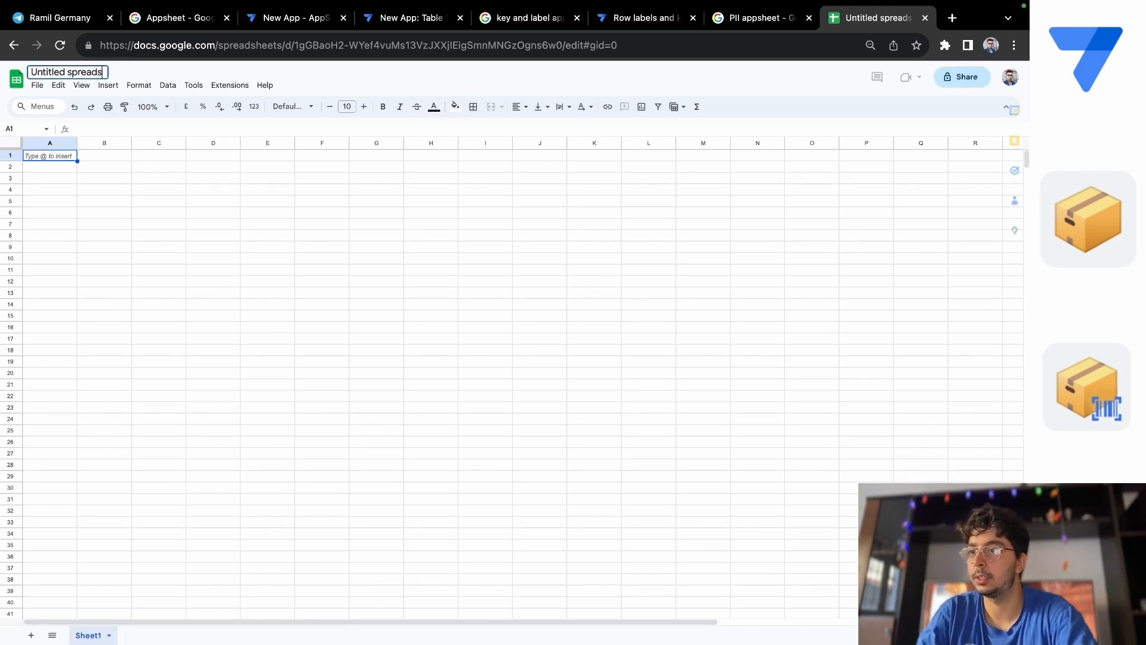
key("BackSpace")
key("BackSpace")
key("BackSpace")
key("BackSpace")
key("BackSpace")
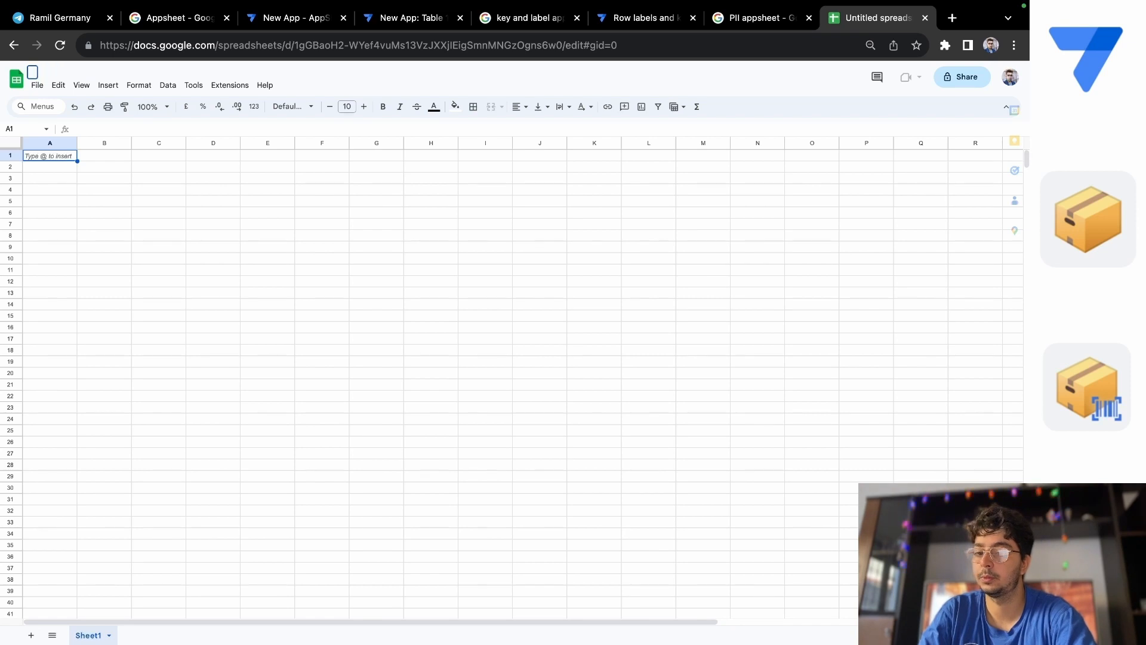
type("OUr")
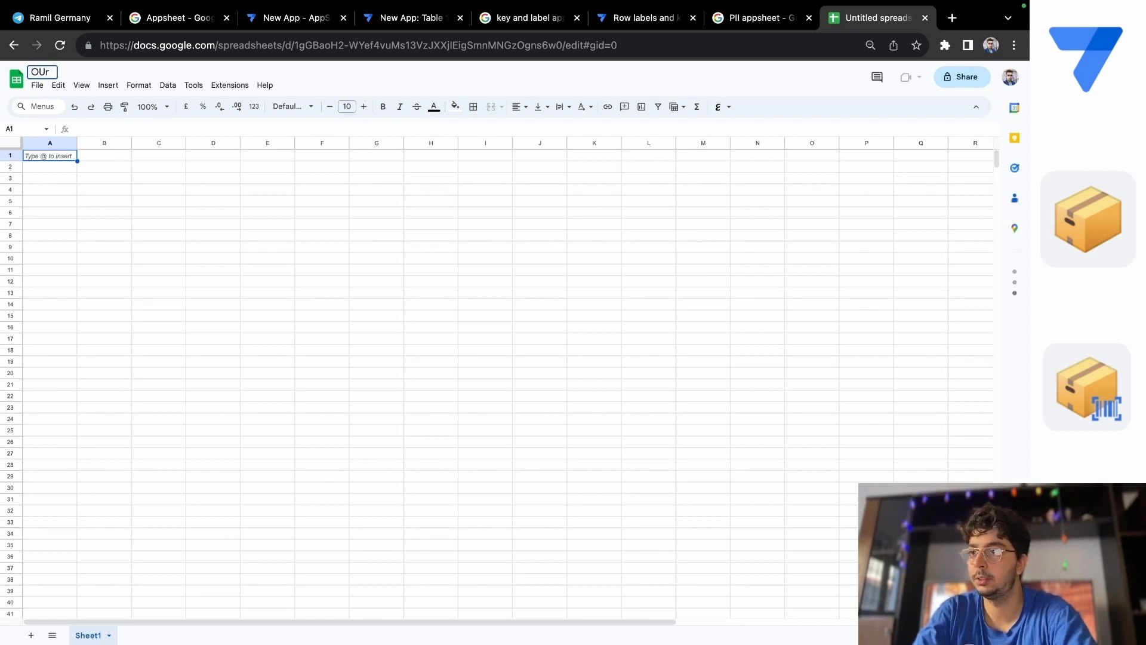
key("BackSpace")
key("BackSpace")
type("ut")
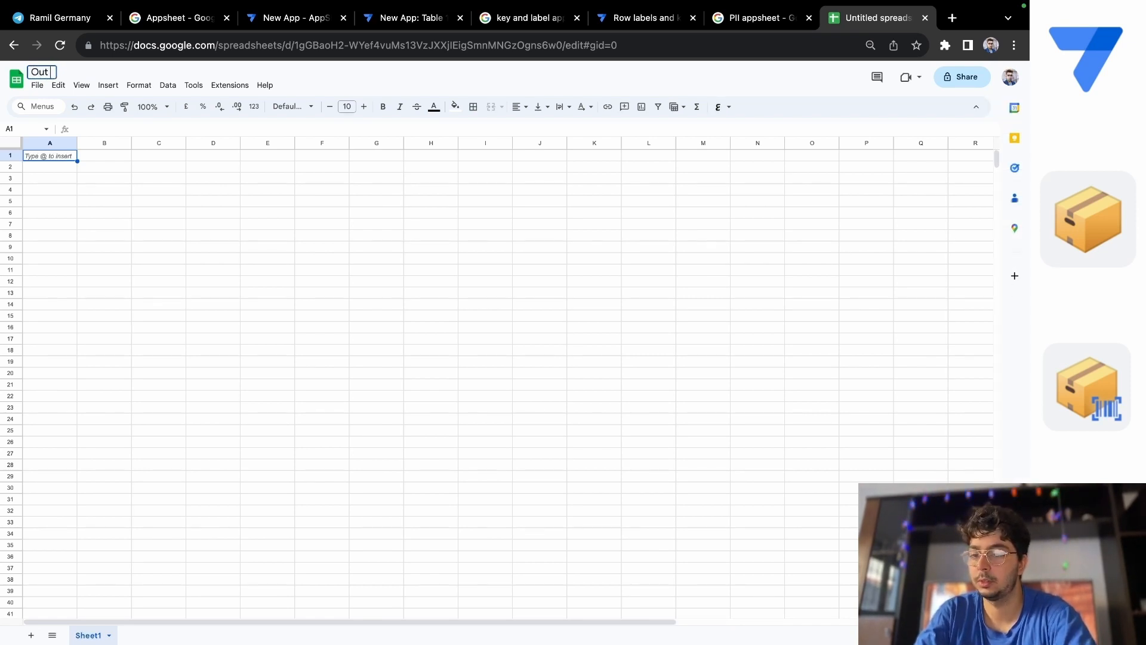
type(" Tuto")
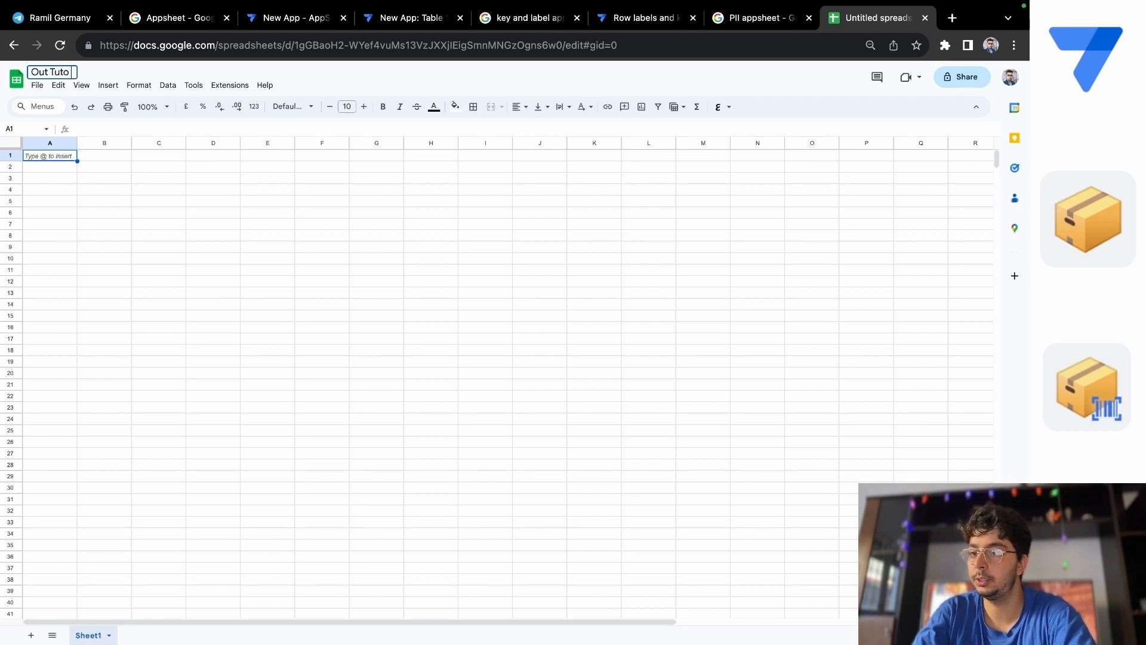
type(" STock")
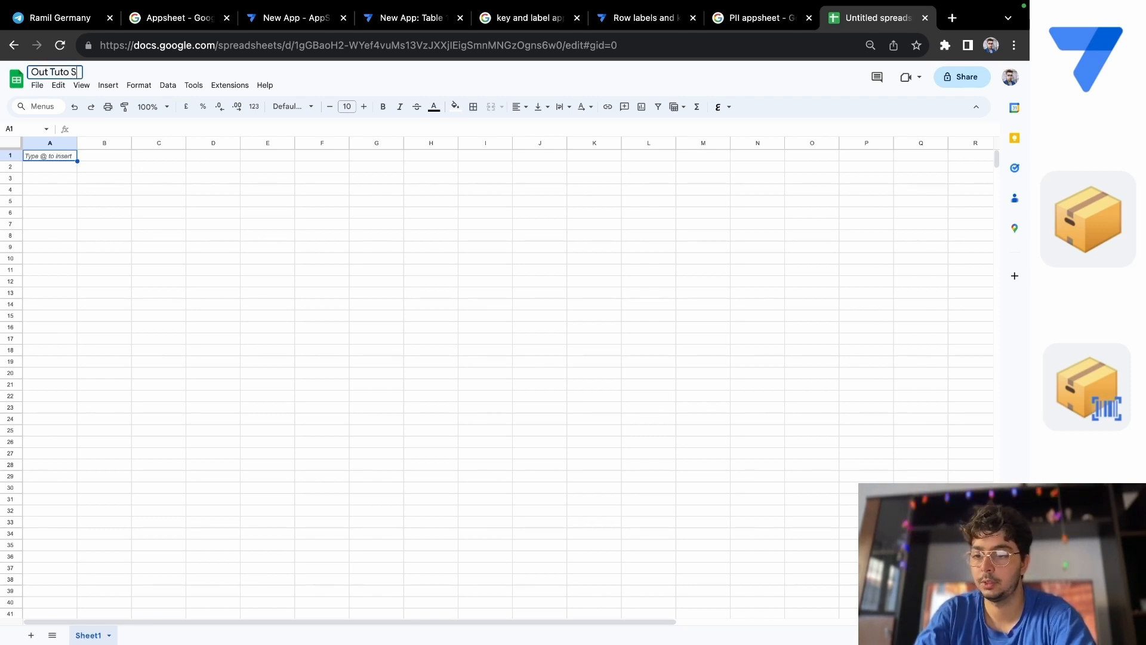
key("BackSpace")
key("BackSpace")
key("BackSpace")
key("BackSpace")
key("BackSpace")
key("BackSpace")
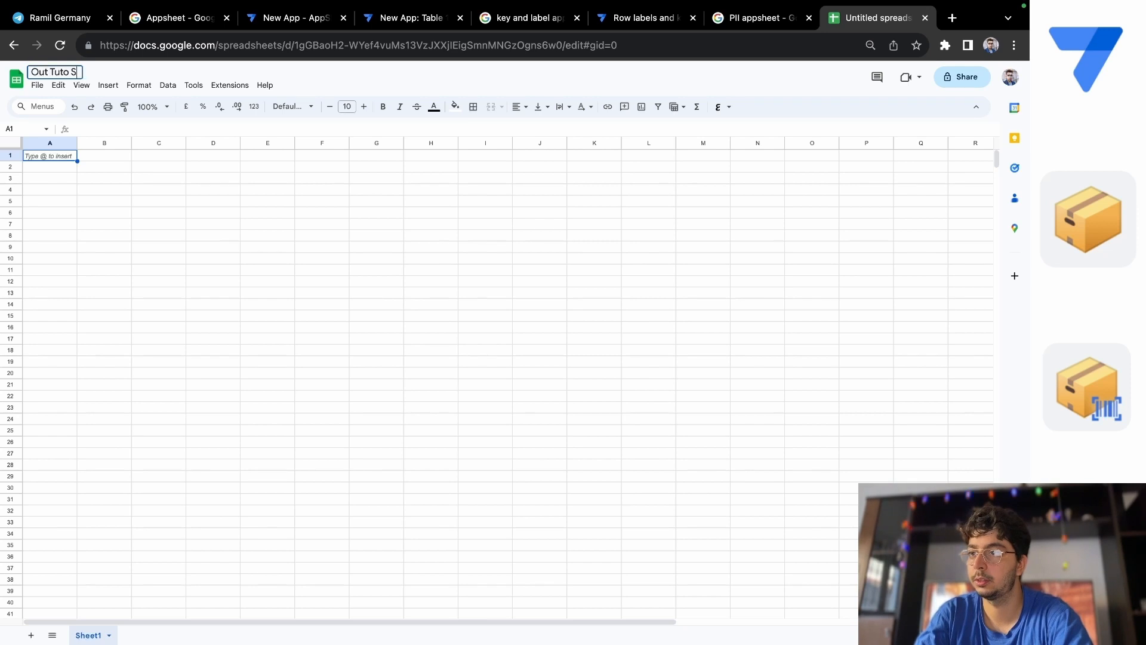
type("Superma")
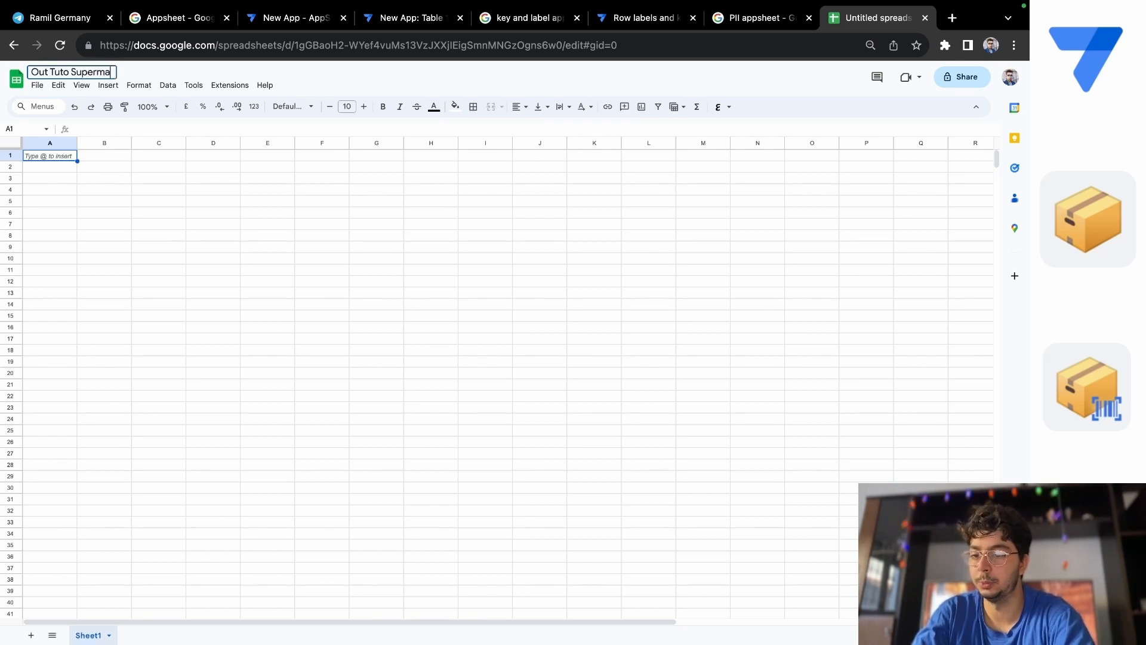
type("rket Stock")
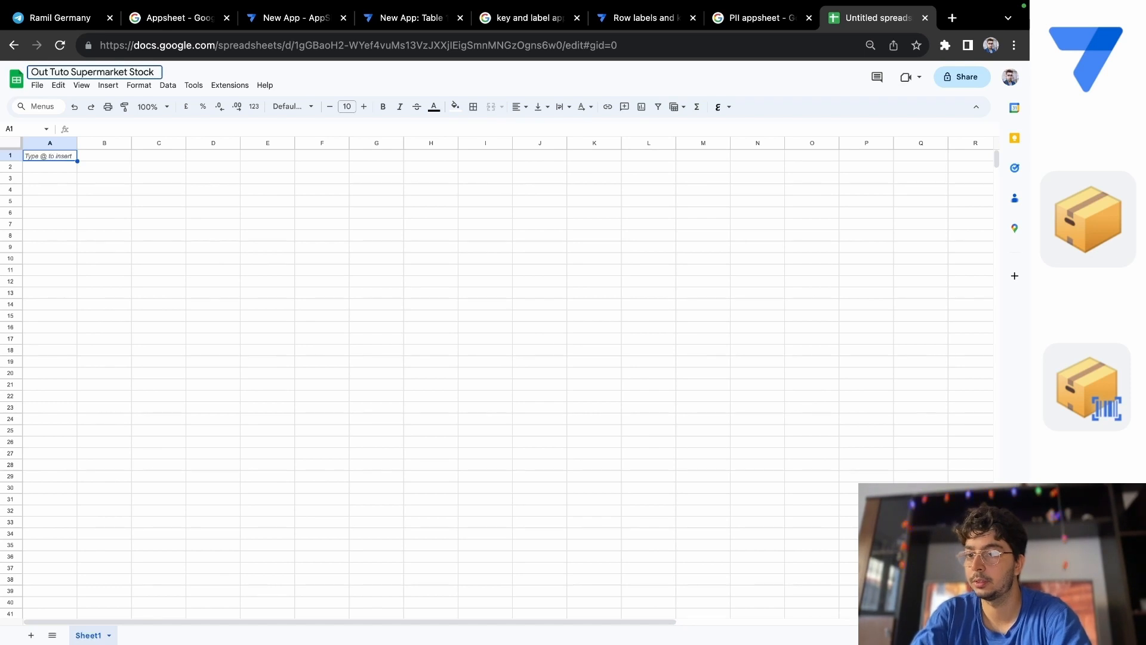
type(" app")
key("Return")
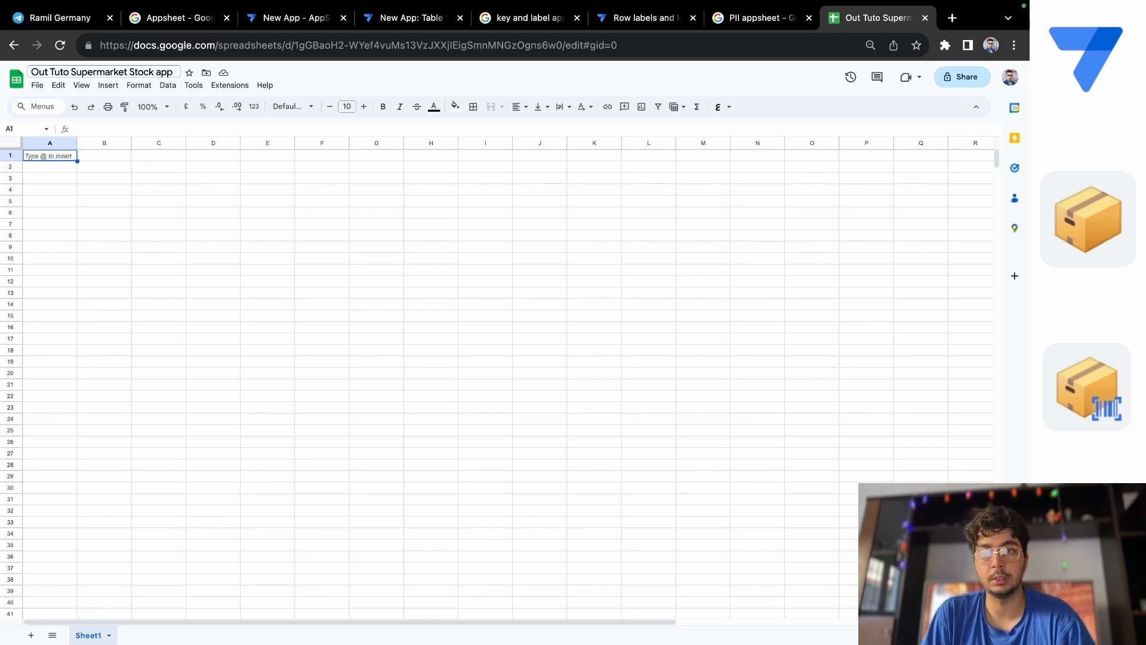
Enter the column headers "ID" in cell A1 and "Product" in cell B1.
double_click(42, 157)
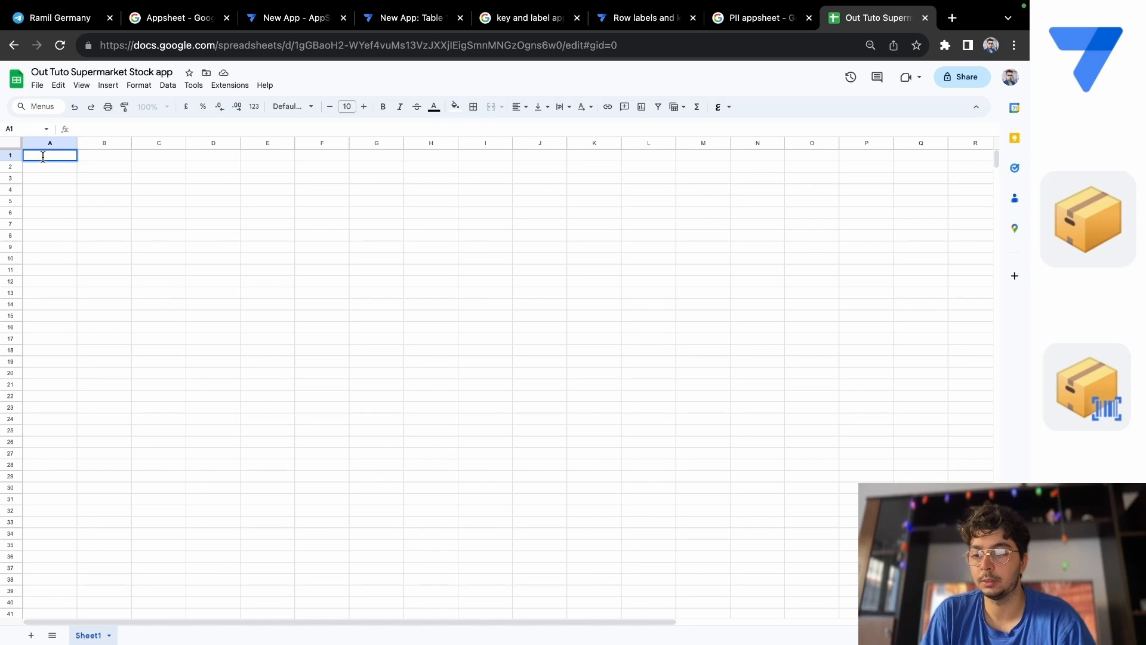
type("ID")
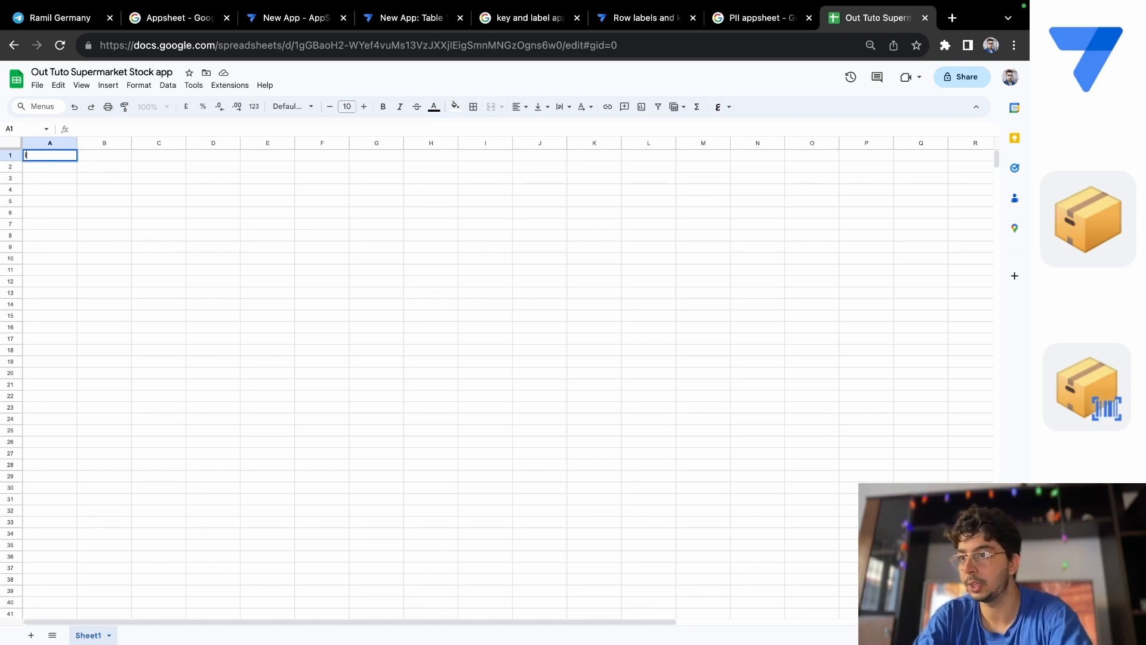
left_click(91, 157)
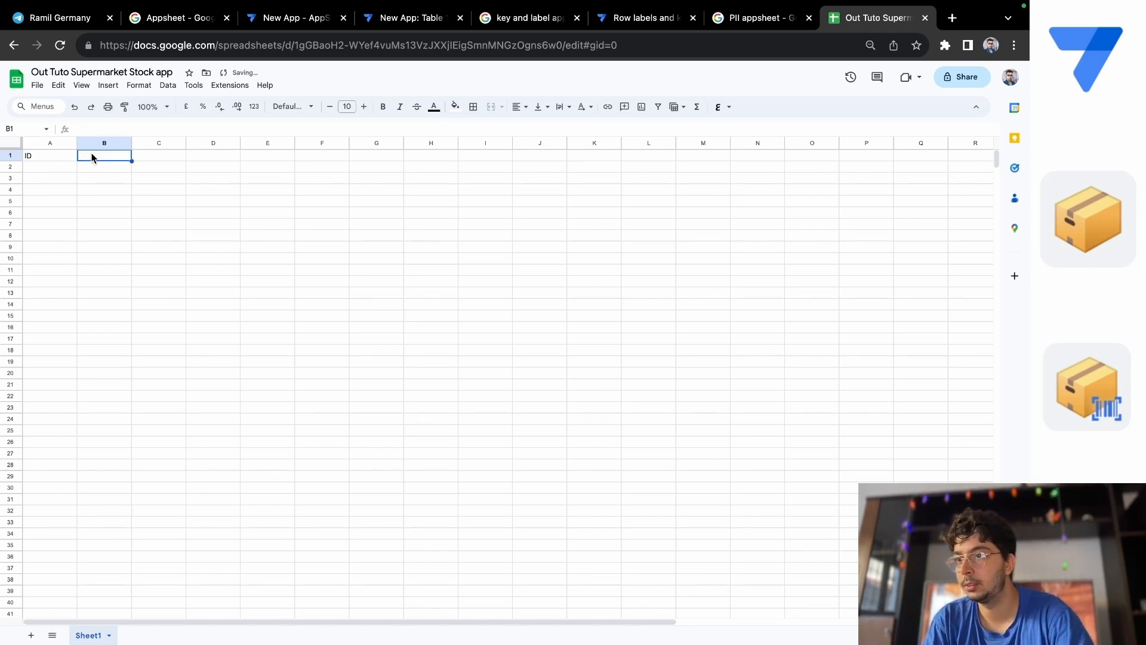
type("PR")
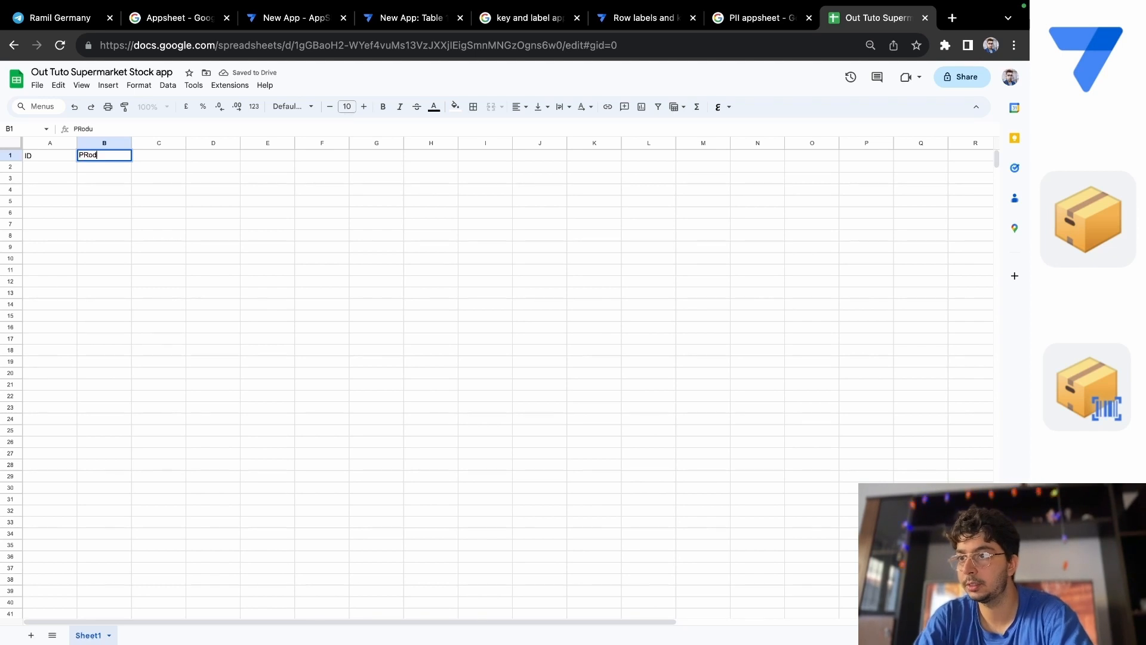
key("BackSpace")
type("roduct")
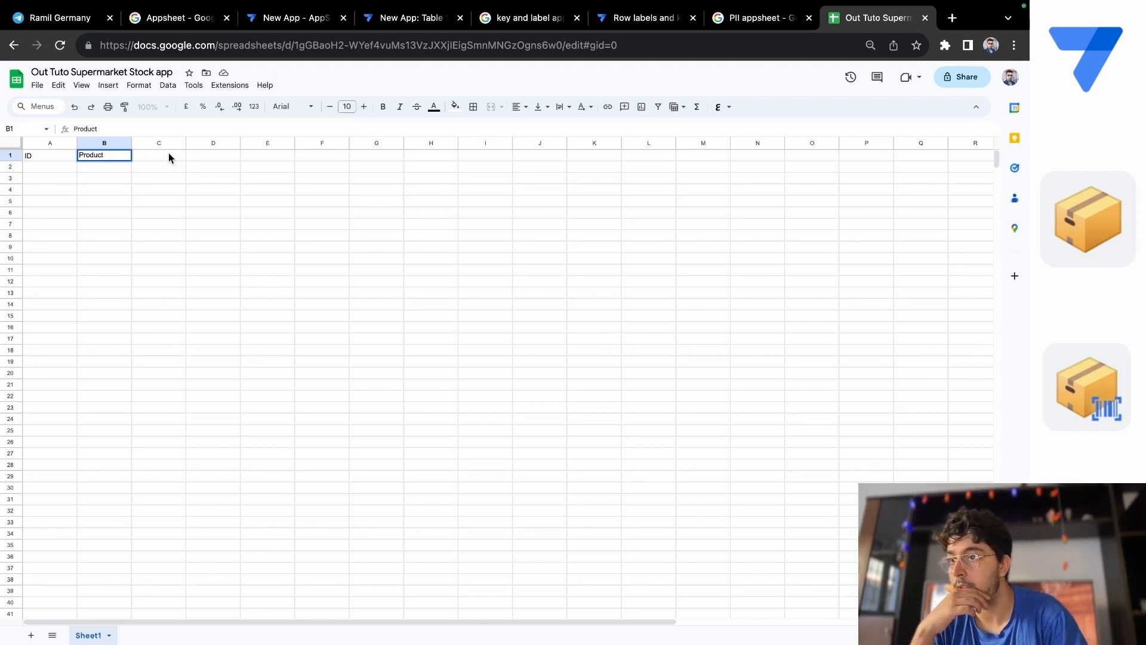
Enter the column header "Product wheight" in cell C1.
left_click(169, 155)
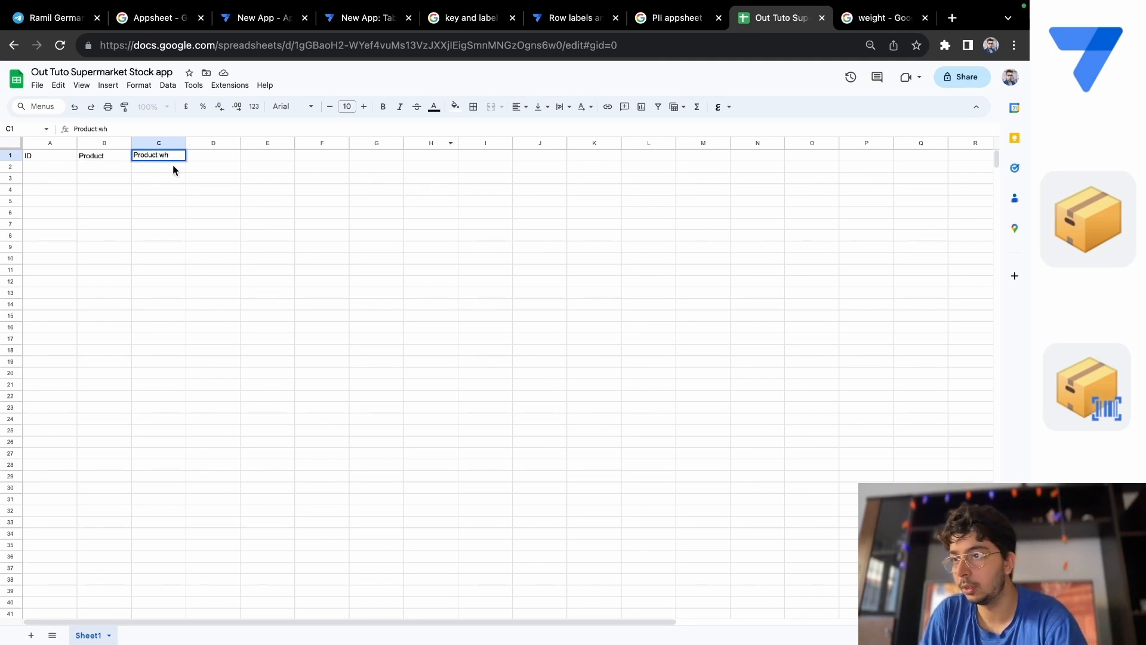
type("eight")
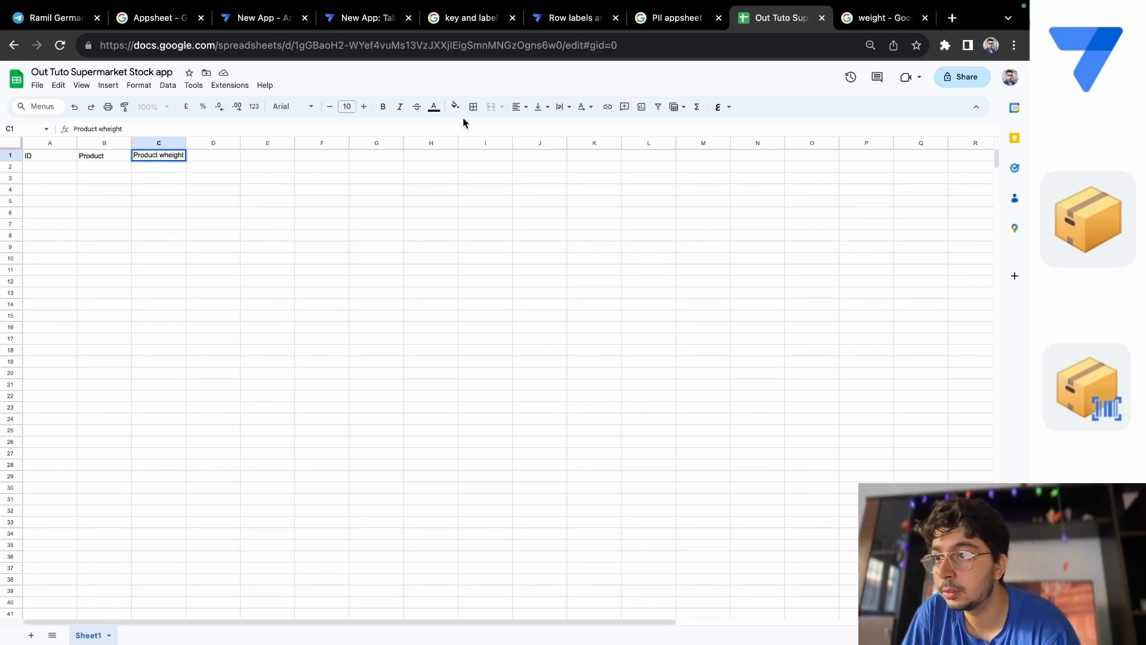
left_click(217, 156)
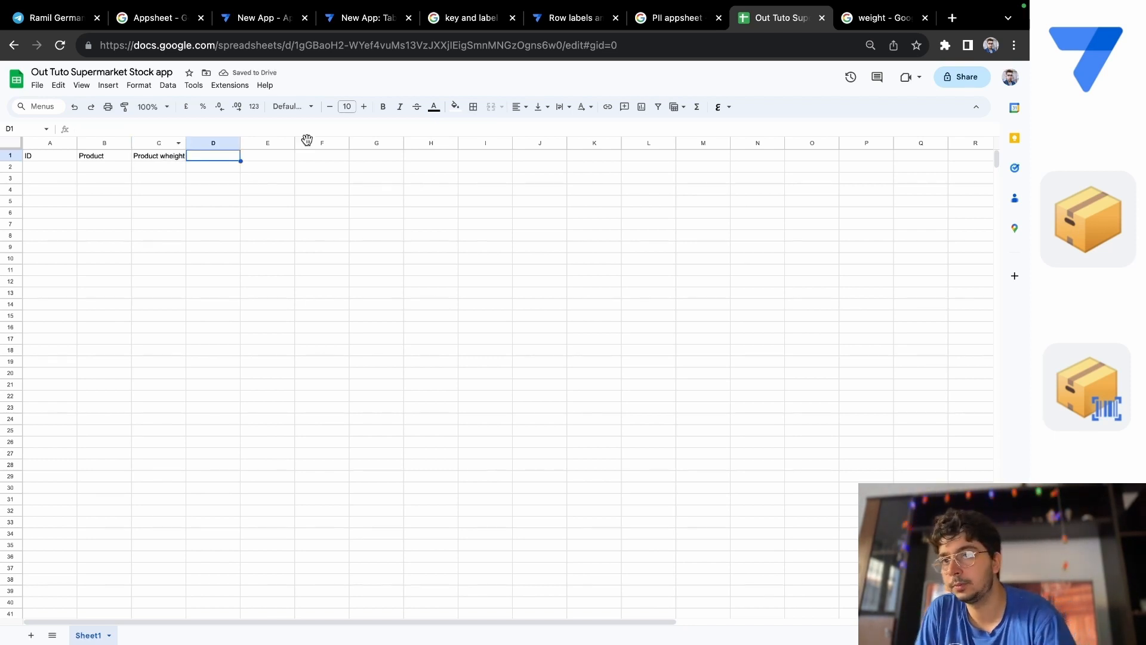
Replace the column header in cell C1 with "Weight".
double_click(168, 156)
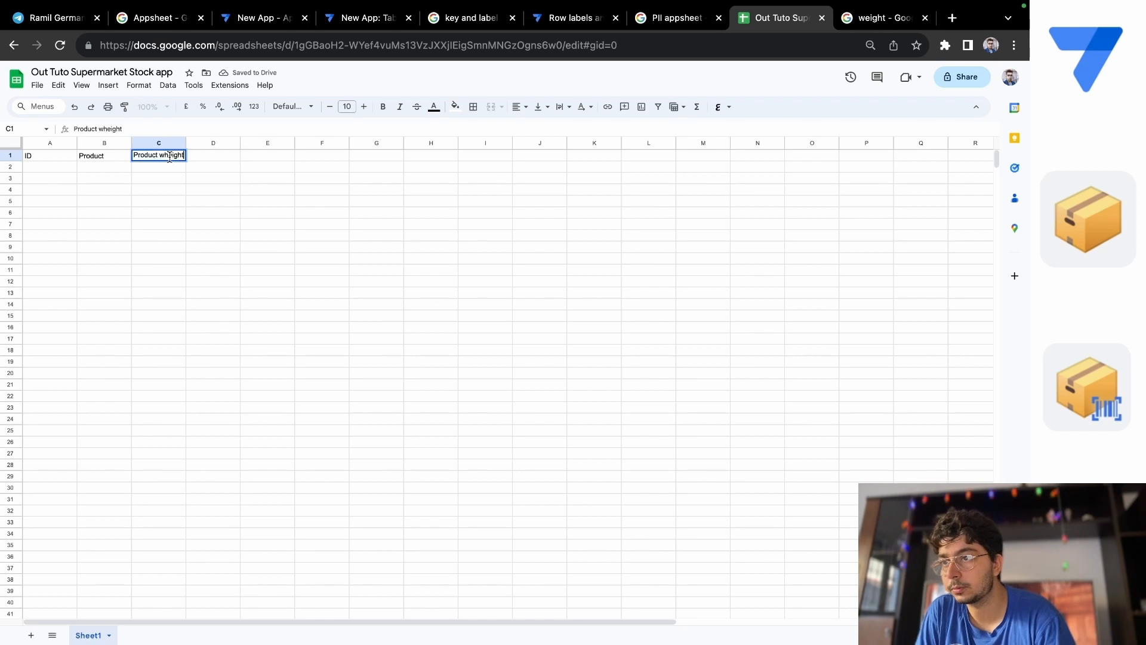
key("BackSpace")
key("BackSpace")
key("BackSpace")
key("BackSpace")
key("BackSpace")
key("BackSpace")
key("BackSpace")
key("BackSpace")
key("BackSpace")
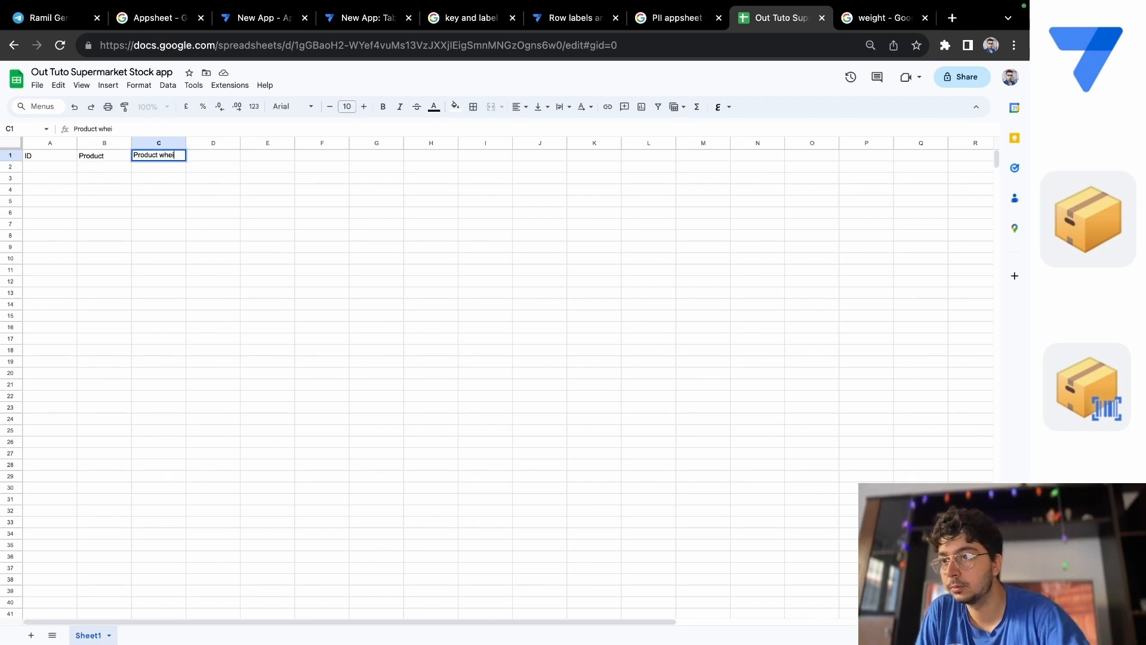
key("BackSpace")
key("BackSpace")
key("BackSpace")
key("BackSpace")
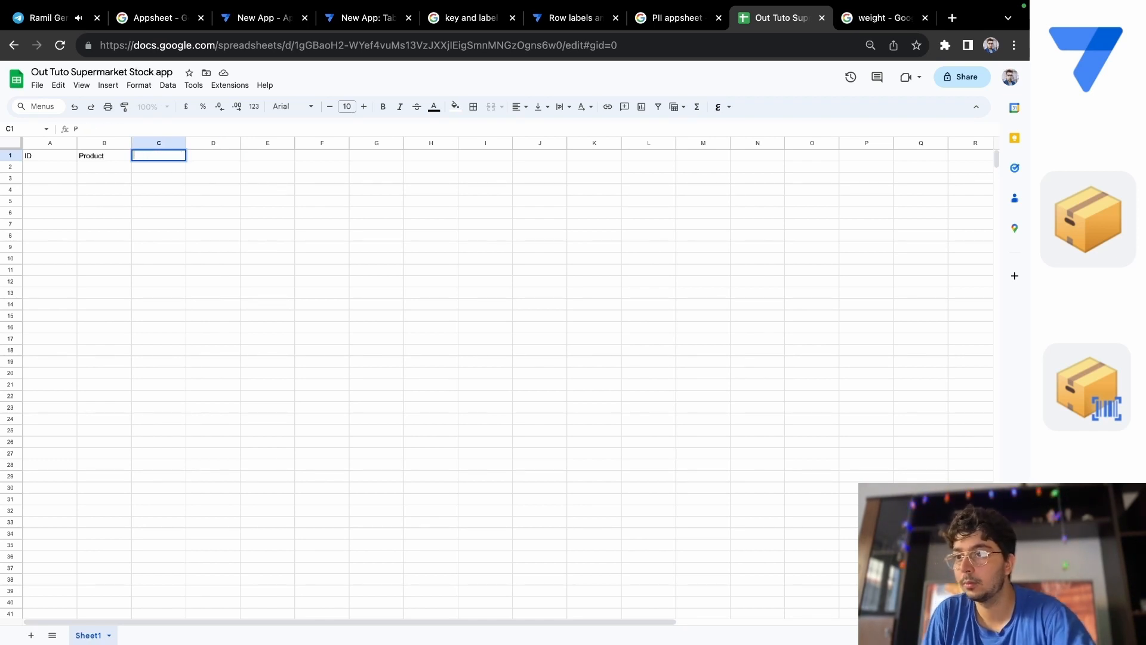
type("W")
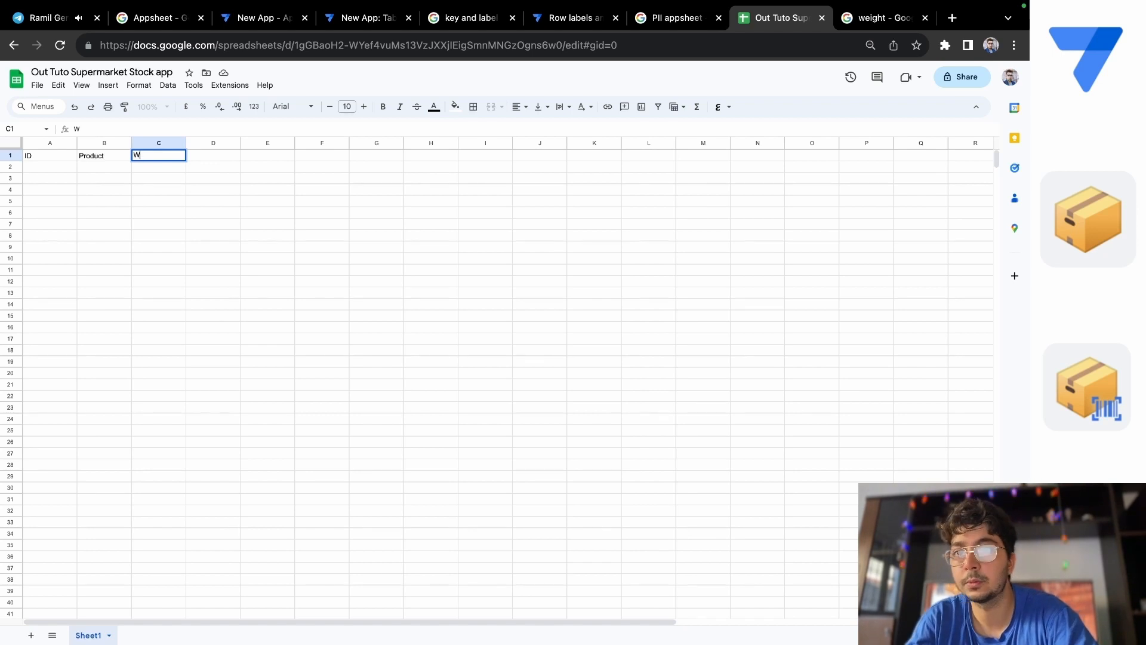
type("eight")
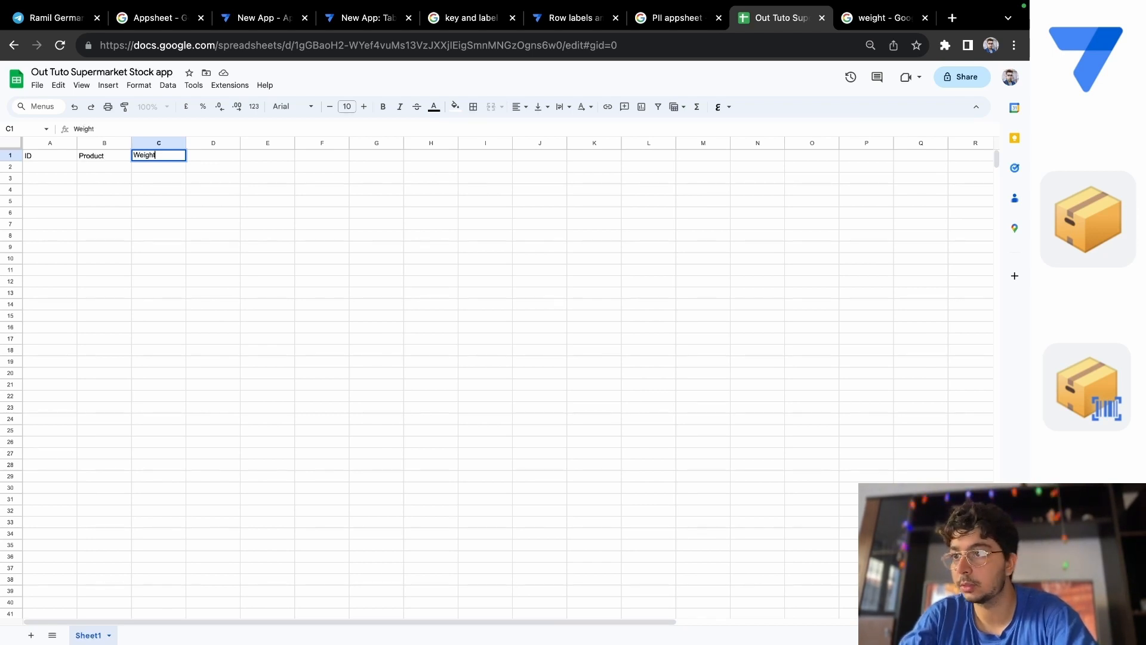
Enter the column headers "Image" in cell D1 and "Price" in cell E1.
double_click(212, 156)
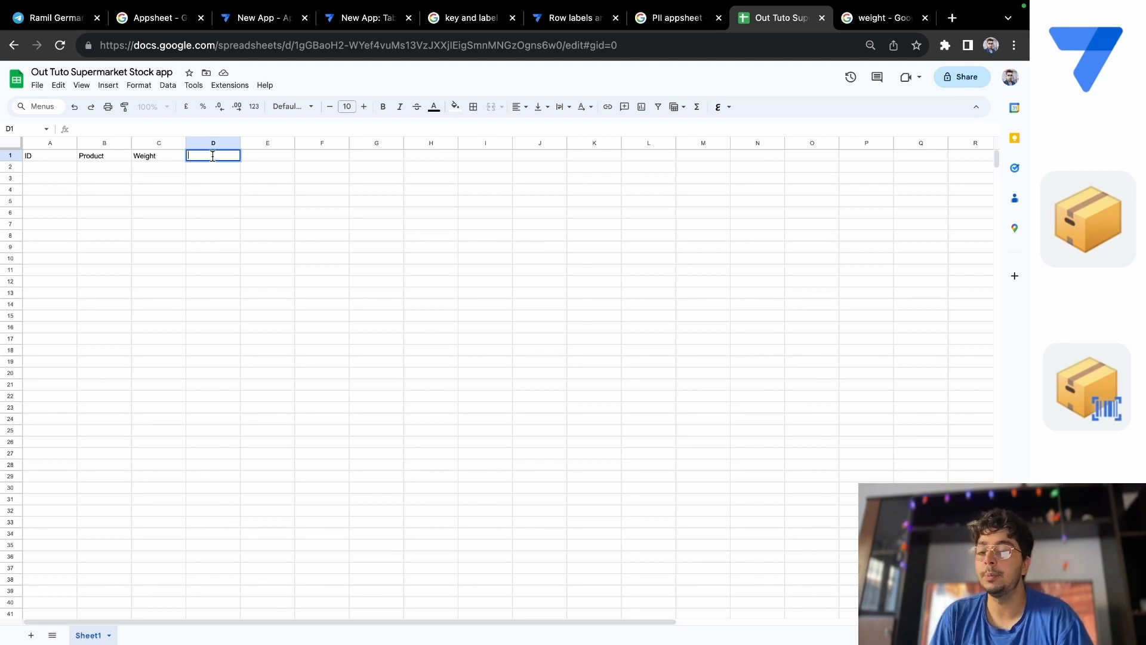
type("Image")
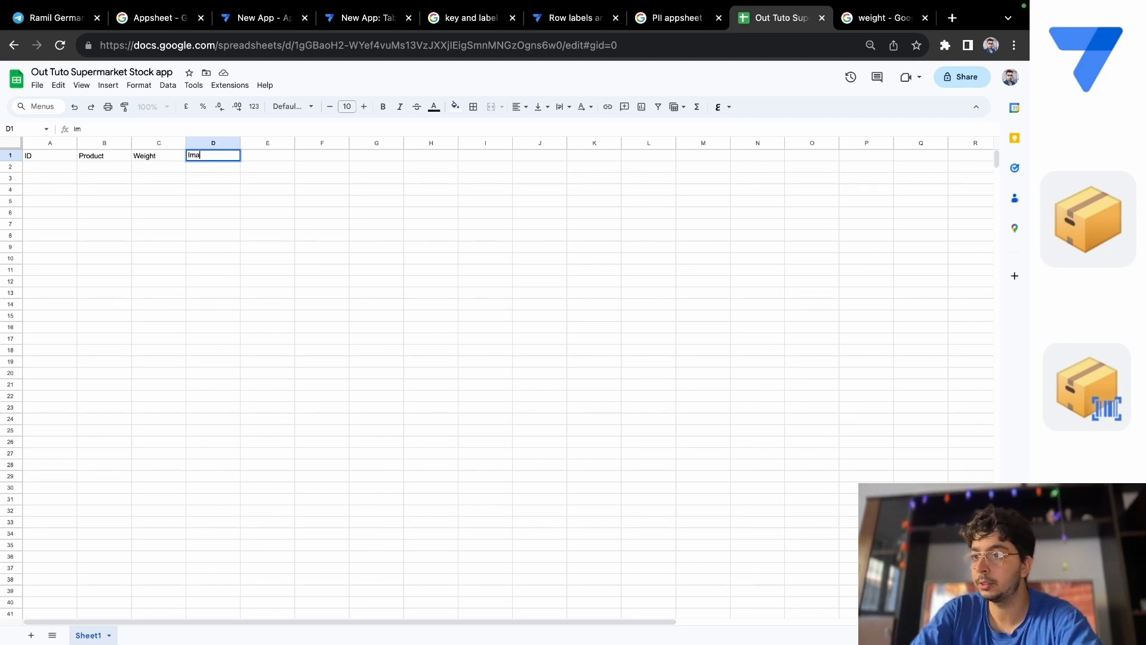
double_click(279, 155)
type("Price")
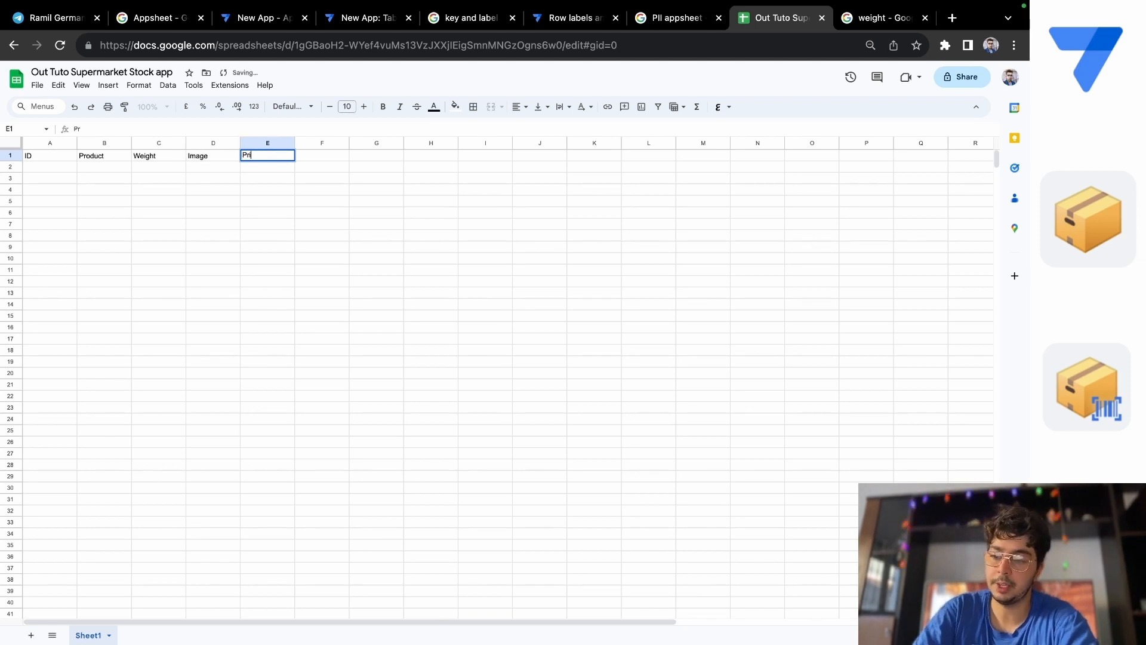
Enter the column headers "Quantity" in cell F1 and "Expiry date" in cell G1.
double_click(336, 156)
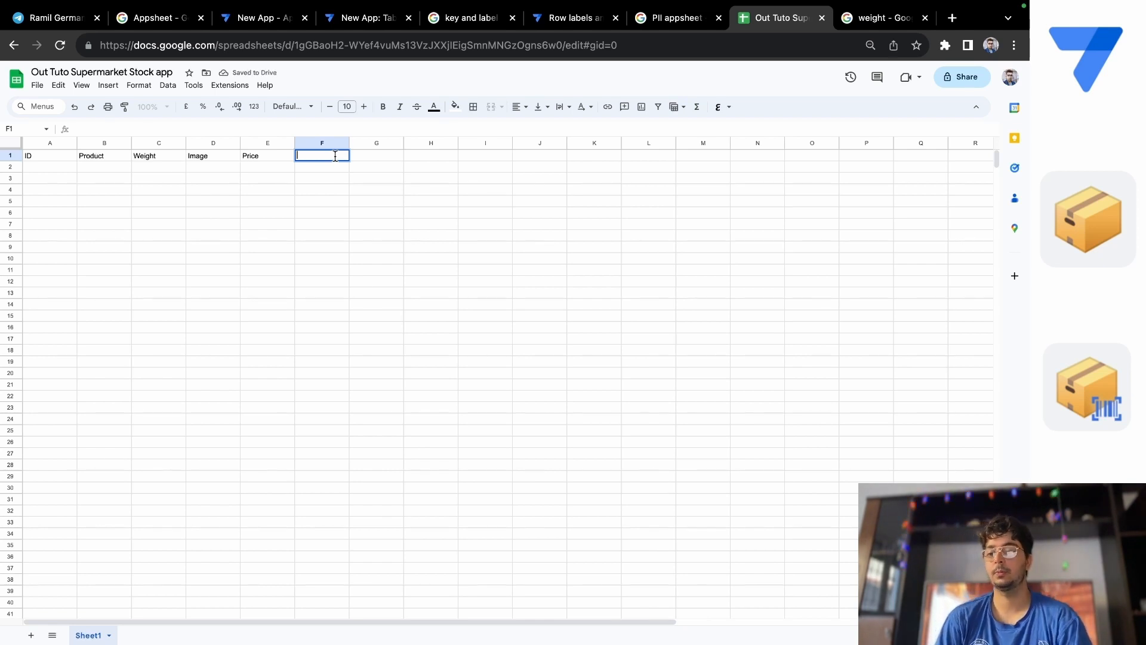
type("Q")
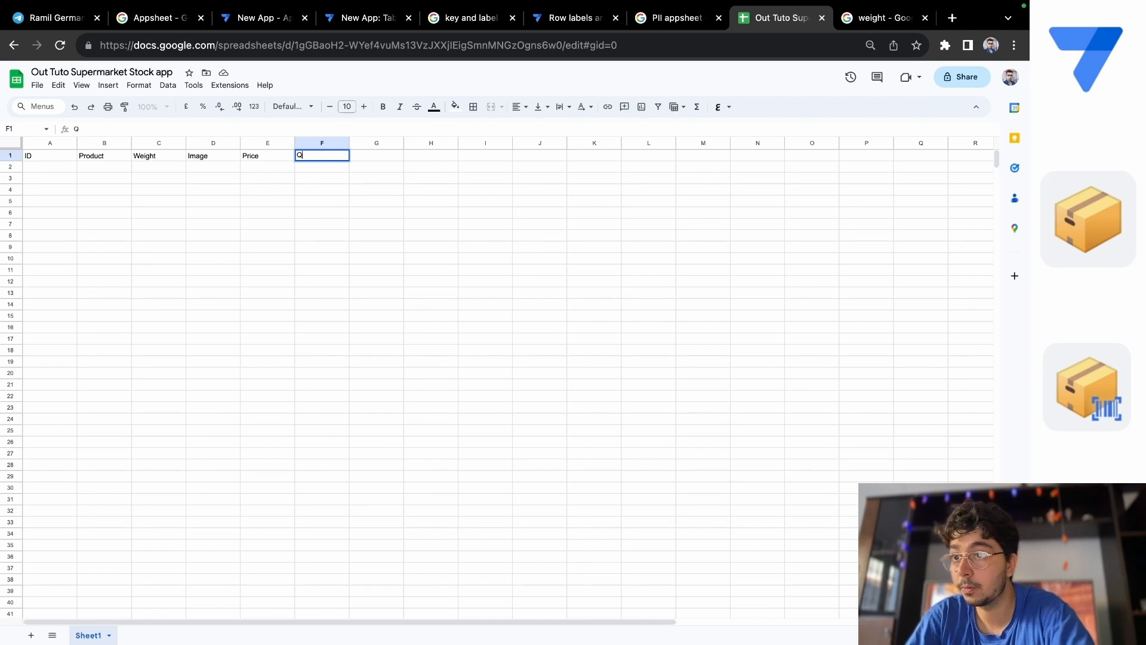
type("uantity")
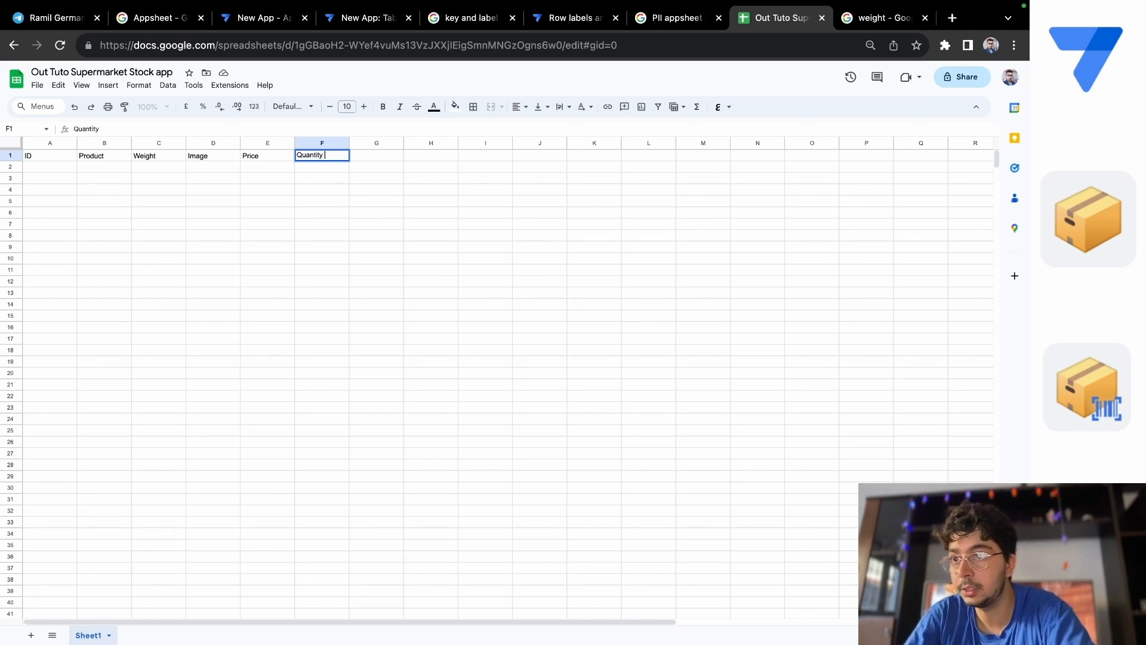
left_click(394, 156)
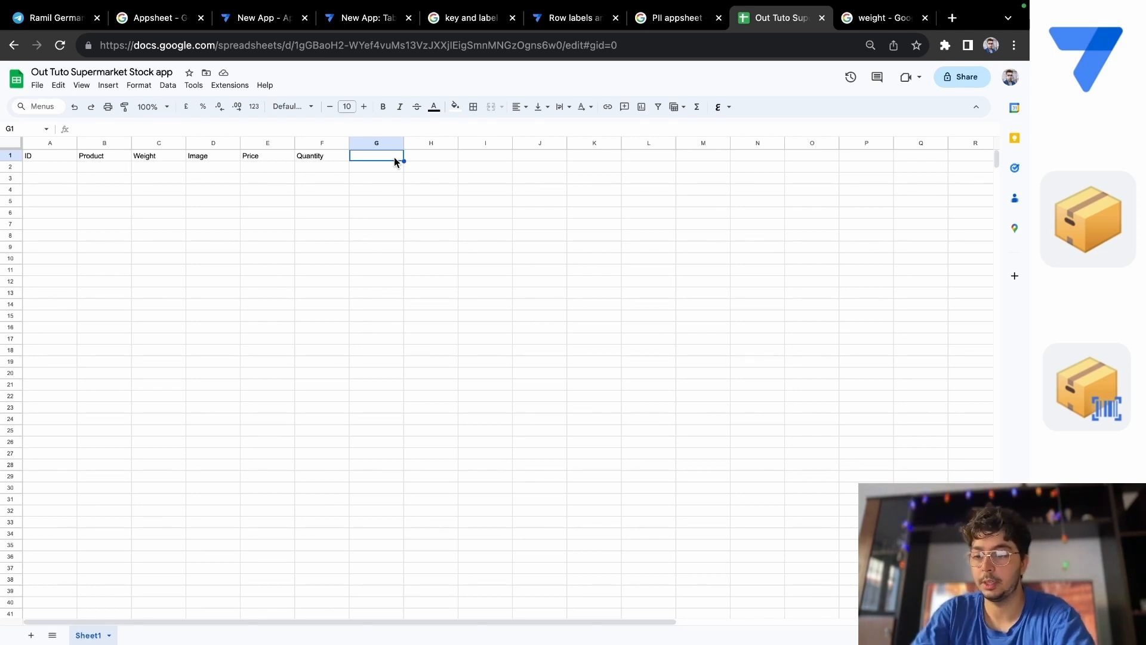
type("Expiry ")
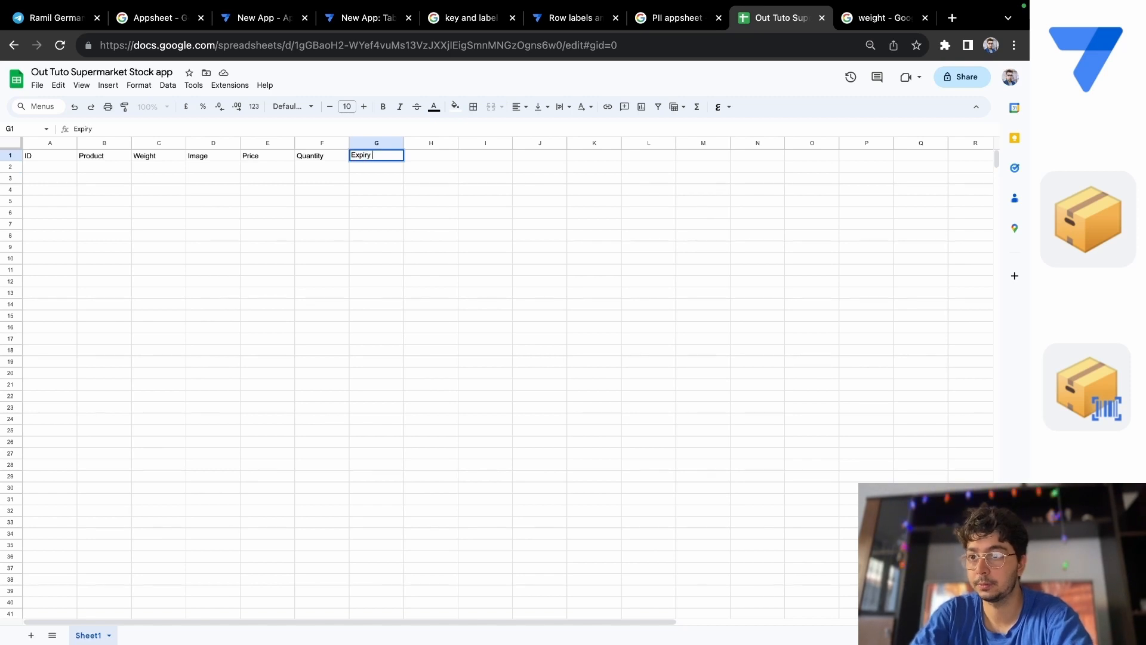
type("date")
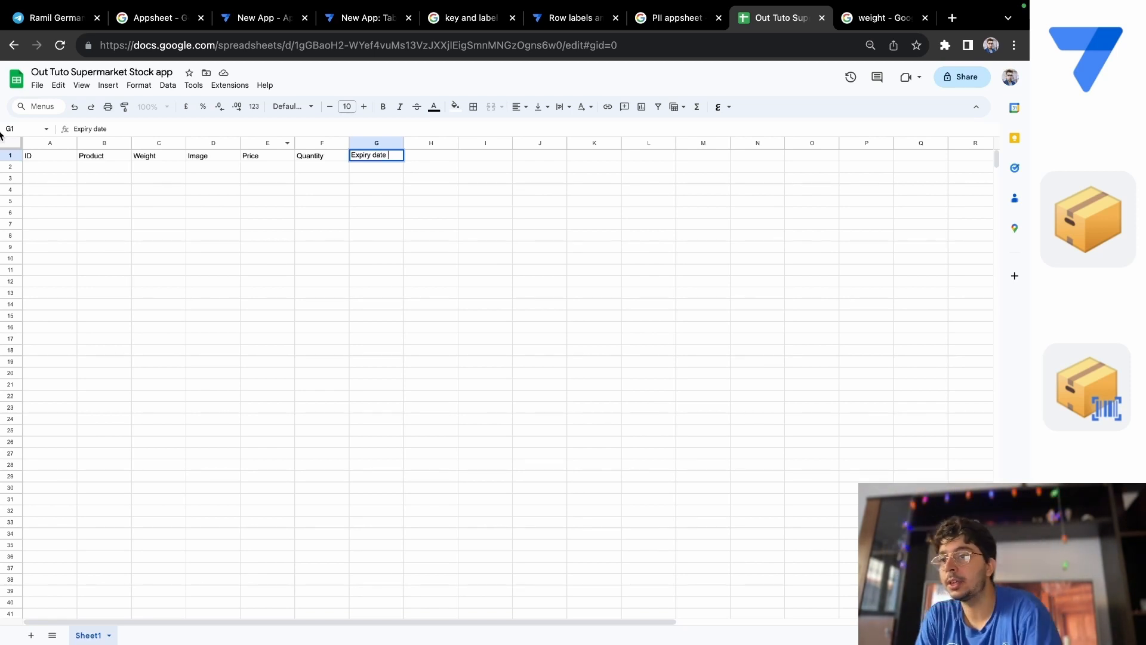
double_click(41, 172)
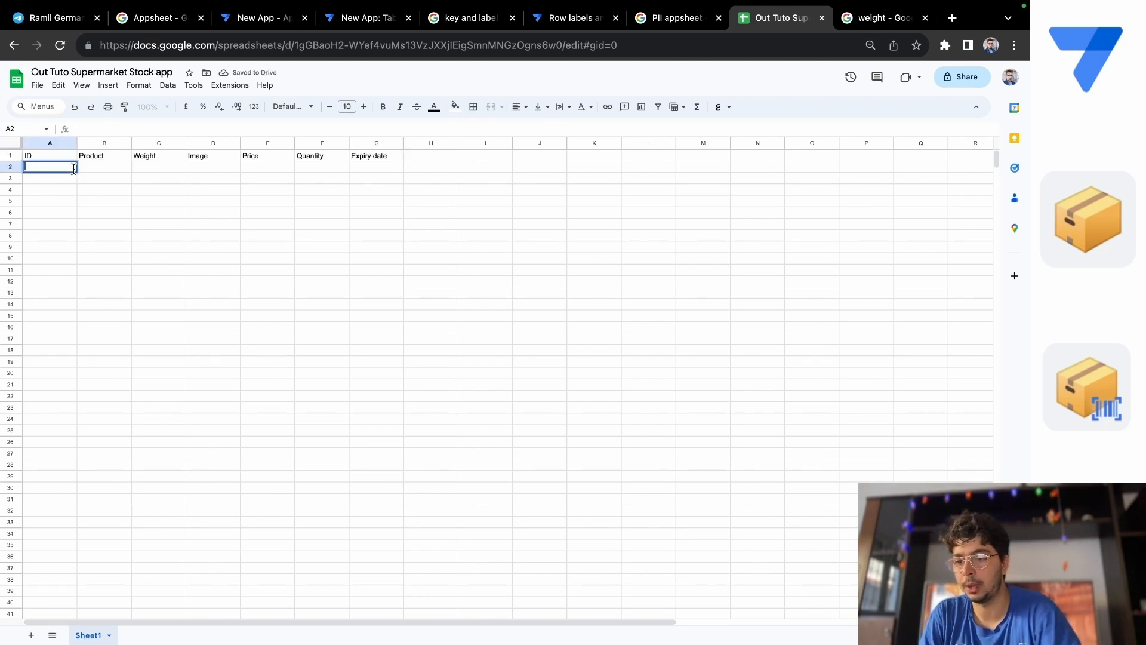
type("564")
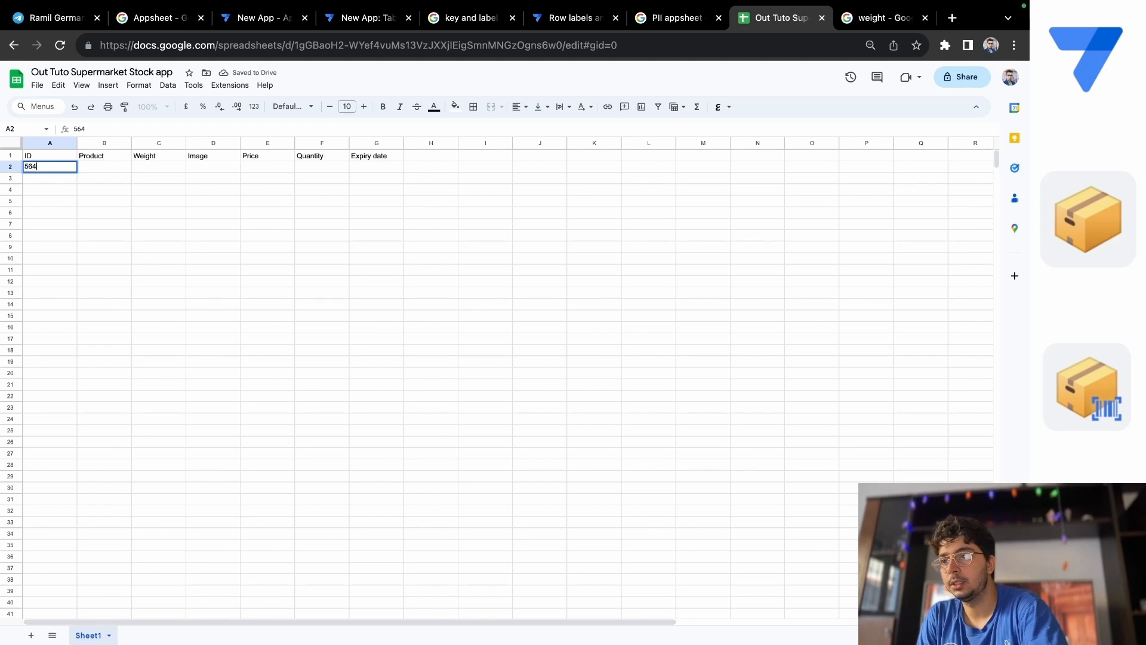
key("BackSpace")
key("BackSpace")
key("BackSpace")
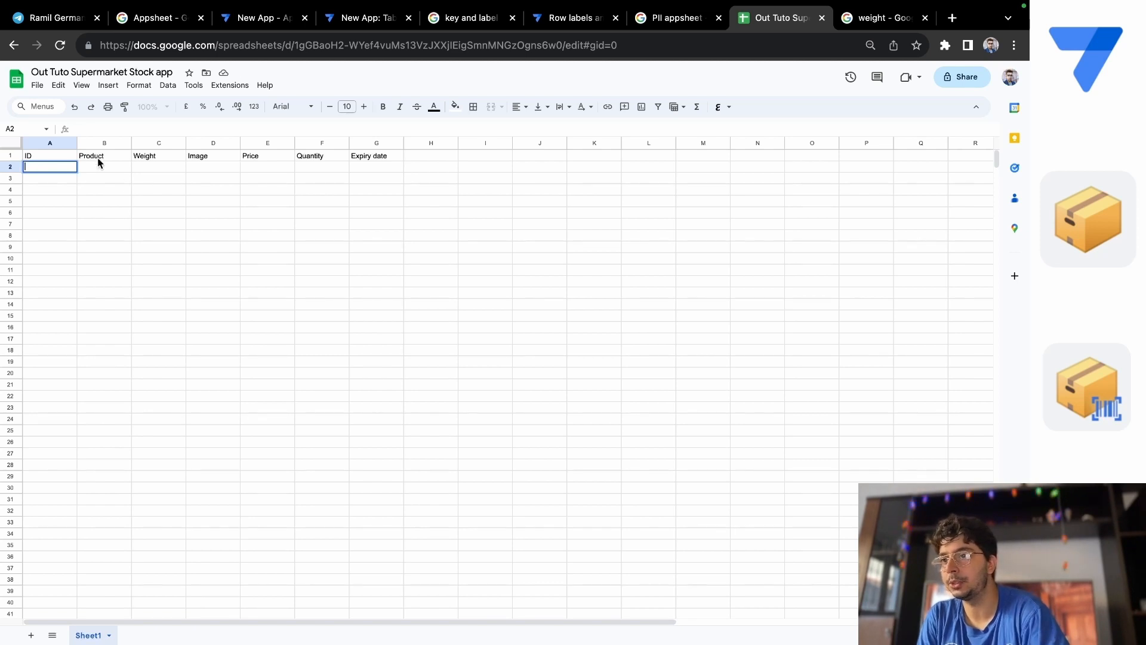
Enter "Chokolate" as the first product in cell B2.
left_click(99, 168)
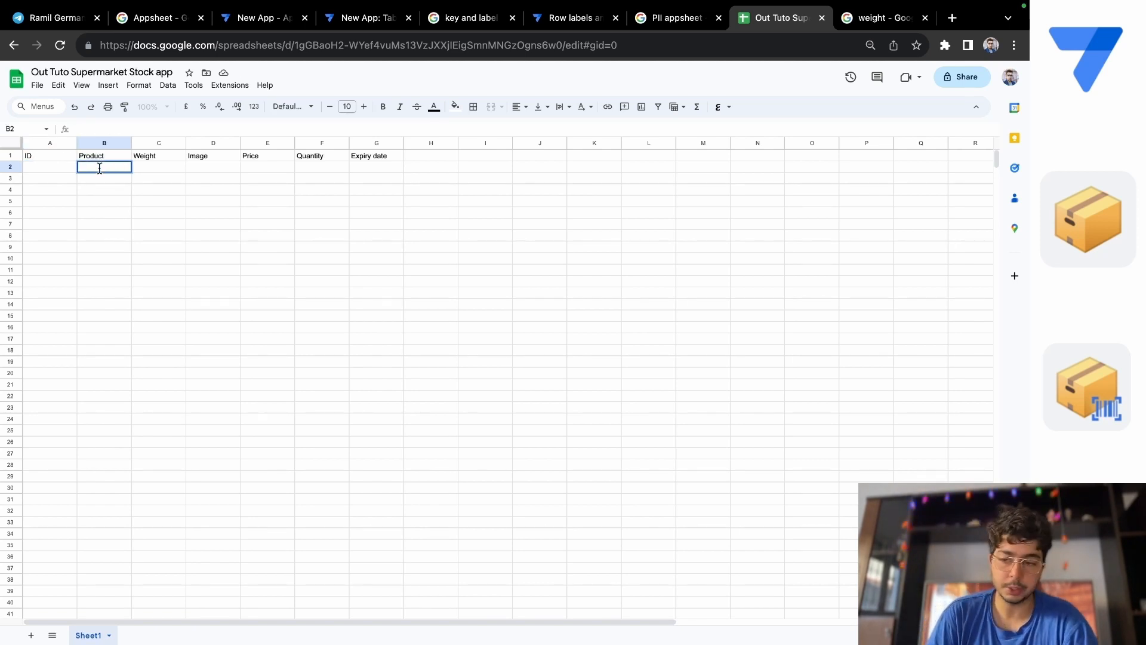
type("Chokolate")
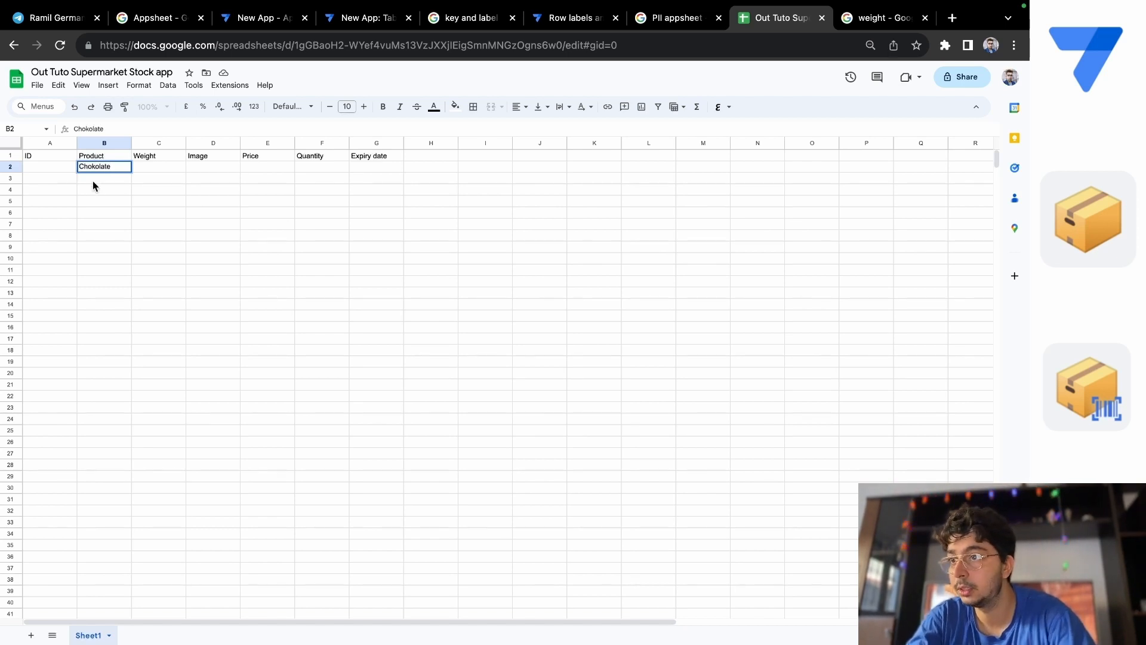
double_click(92, 179)
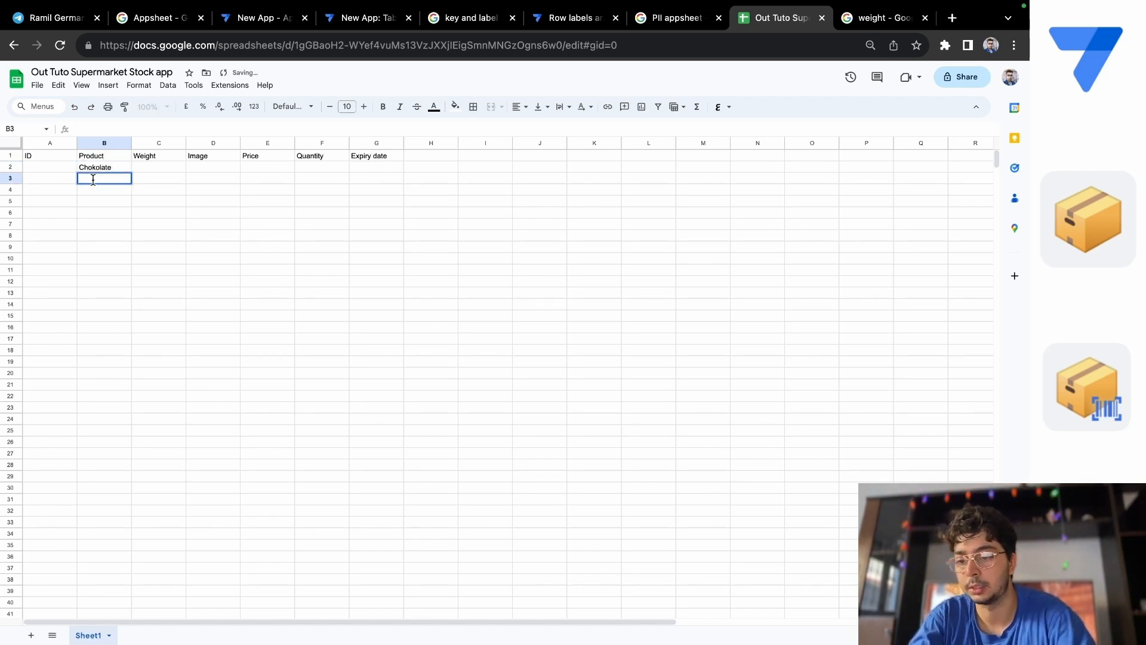
type("S")
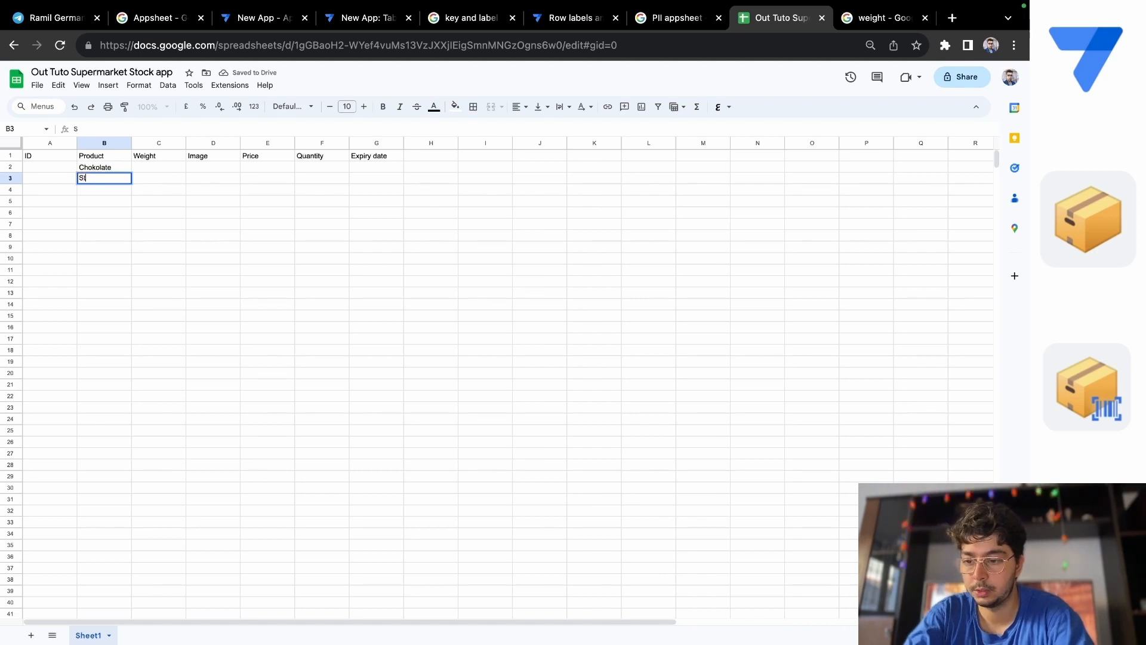
type("traw")
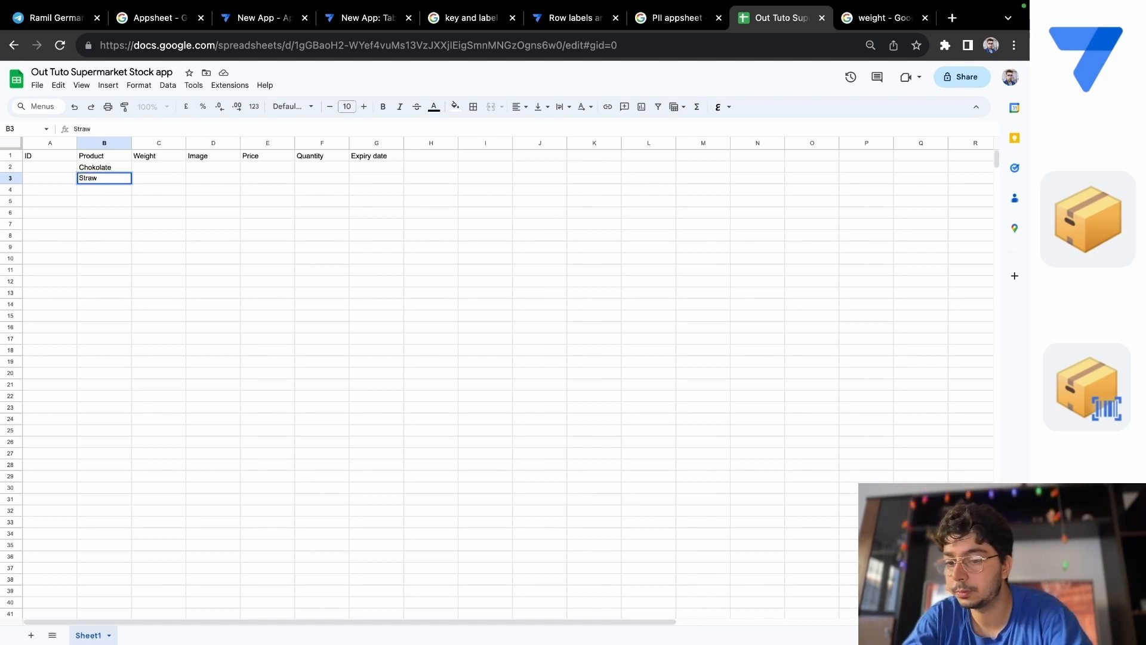
type("berri")
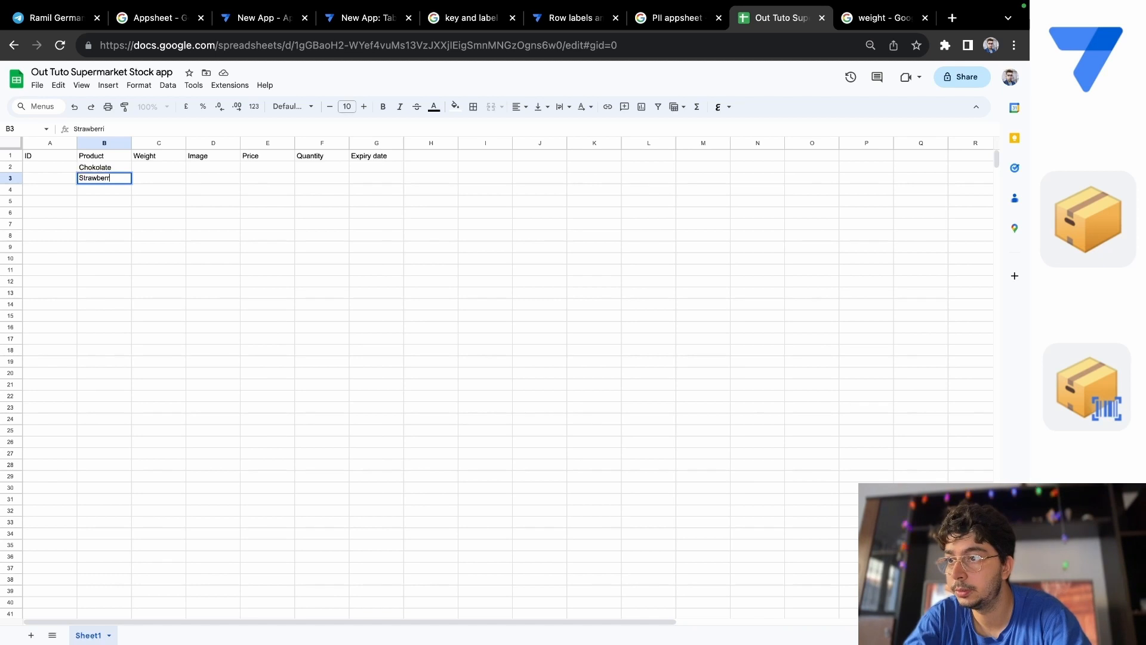
key("BackSpace")
key("BackSpace")
key("BackSpace")
key("BackSpace")
key("BackSpace")
key("BackSpace")
key("BackSpace")
key("BackSpace")
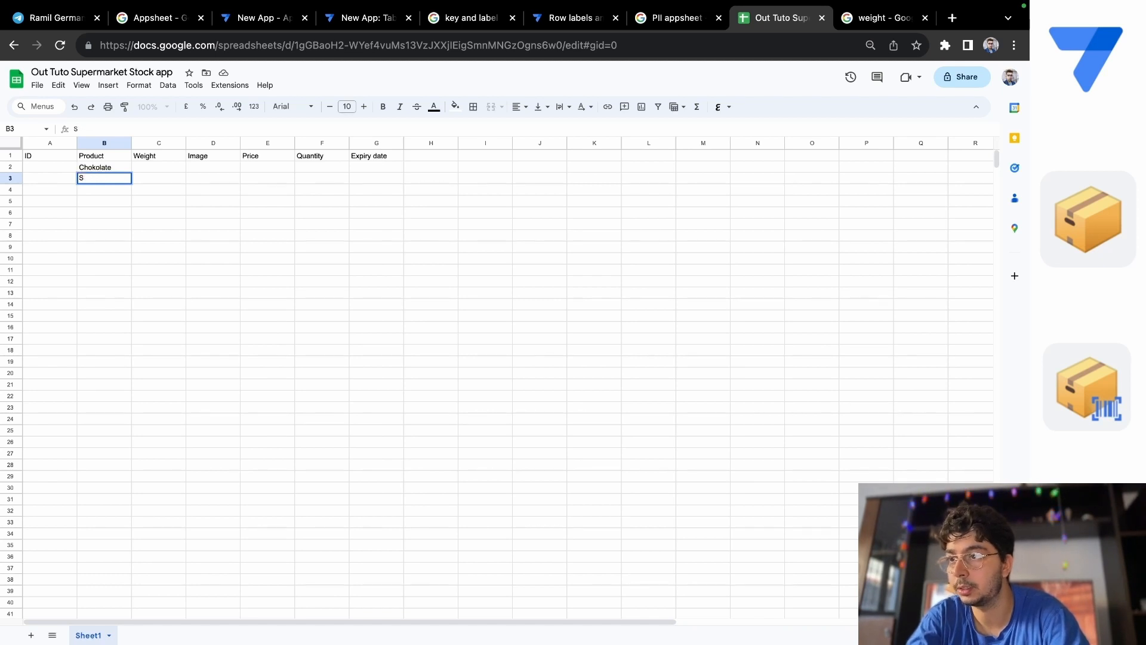
Enter the products "Ice Cream" in cell B3 and "Bred" in cell B4.
type("Ice")
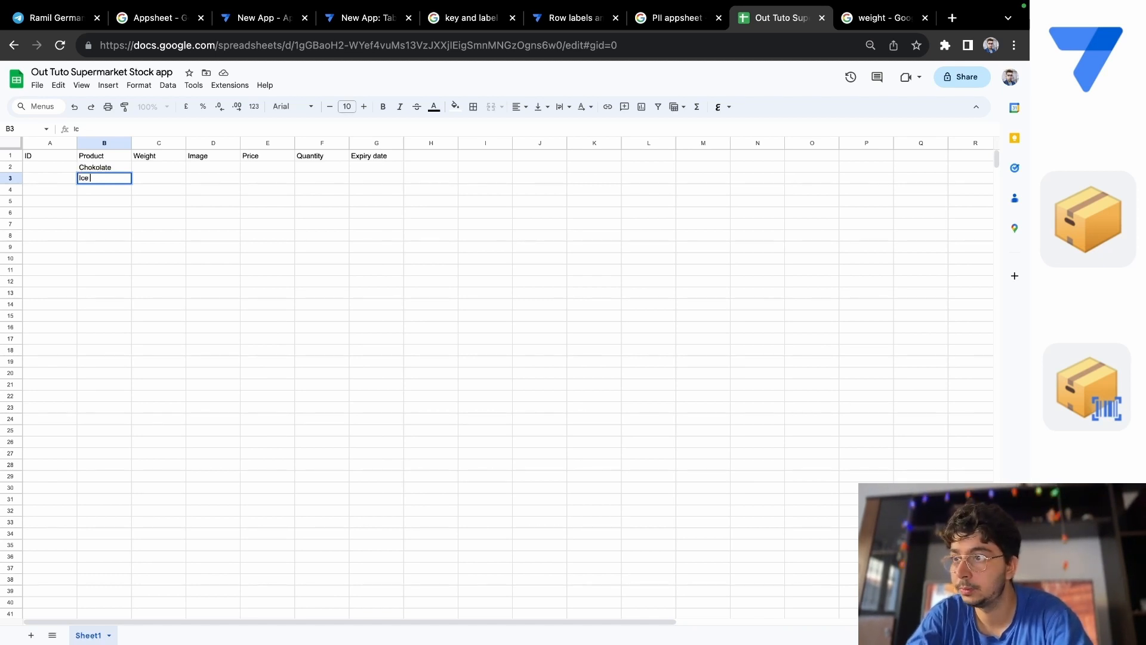
type(" Cream")
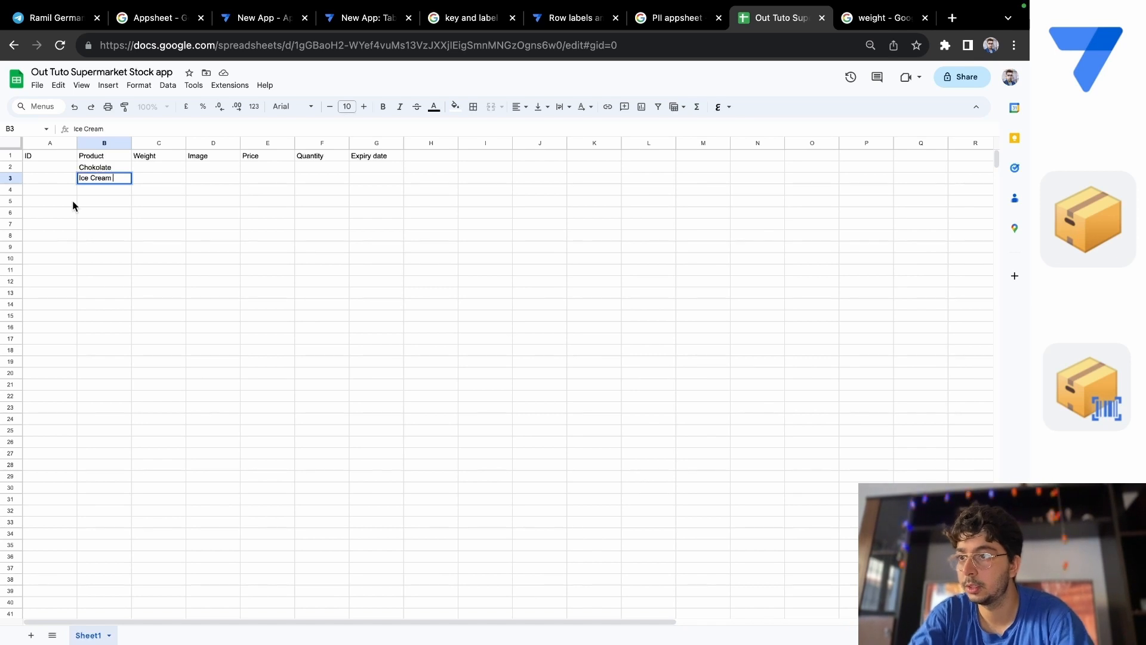
double_click(86, 190)
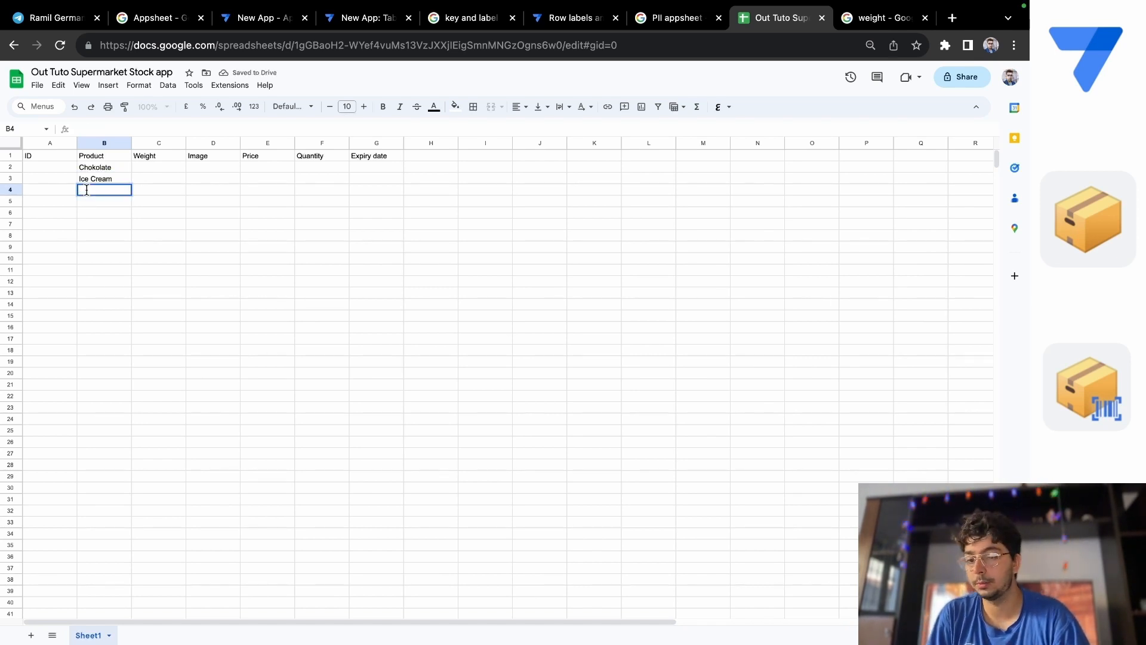
type("Bred")
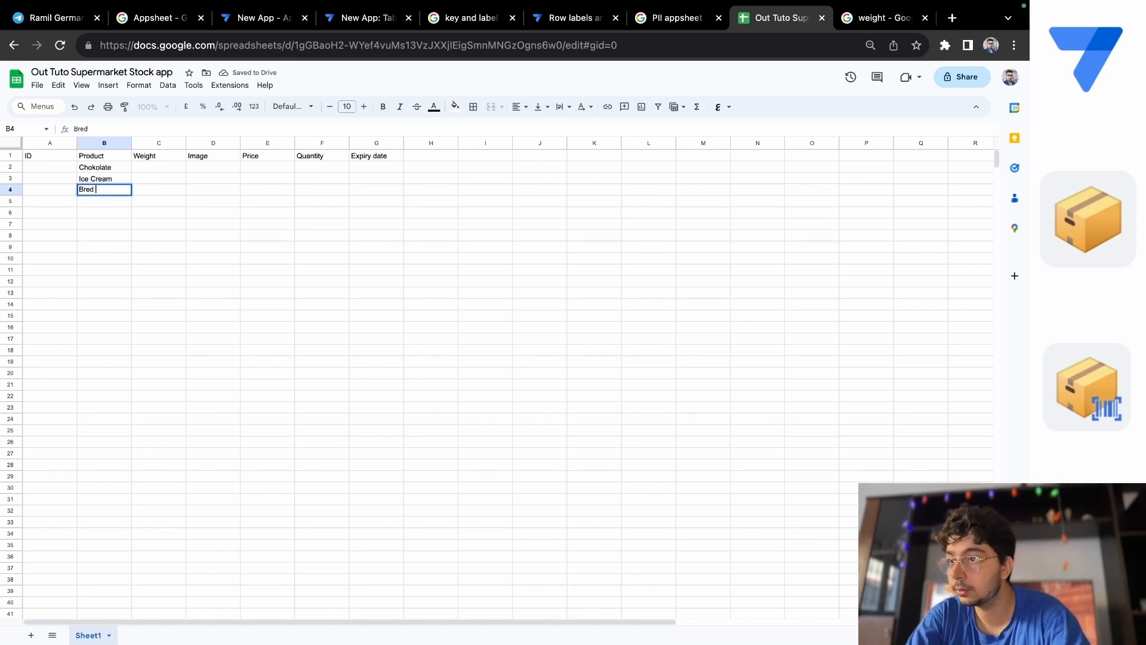
Enter the products "Orange" in cell B5 and "Candy" in cell B6.
double_click(92, 202)
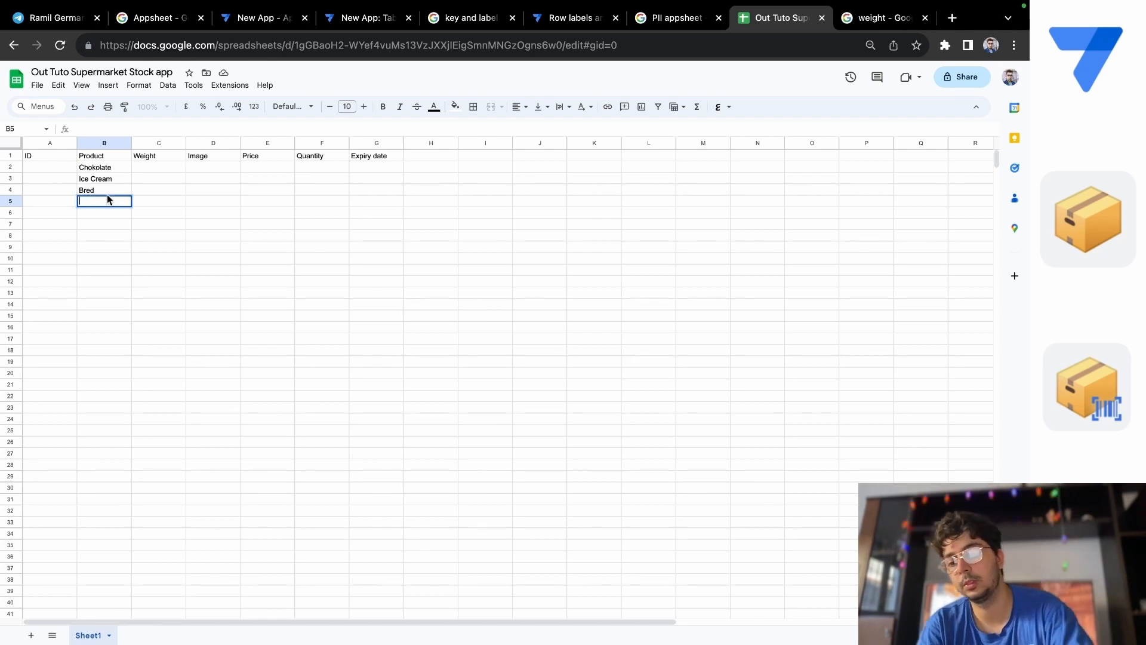
type("Oran")
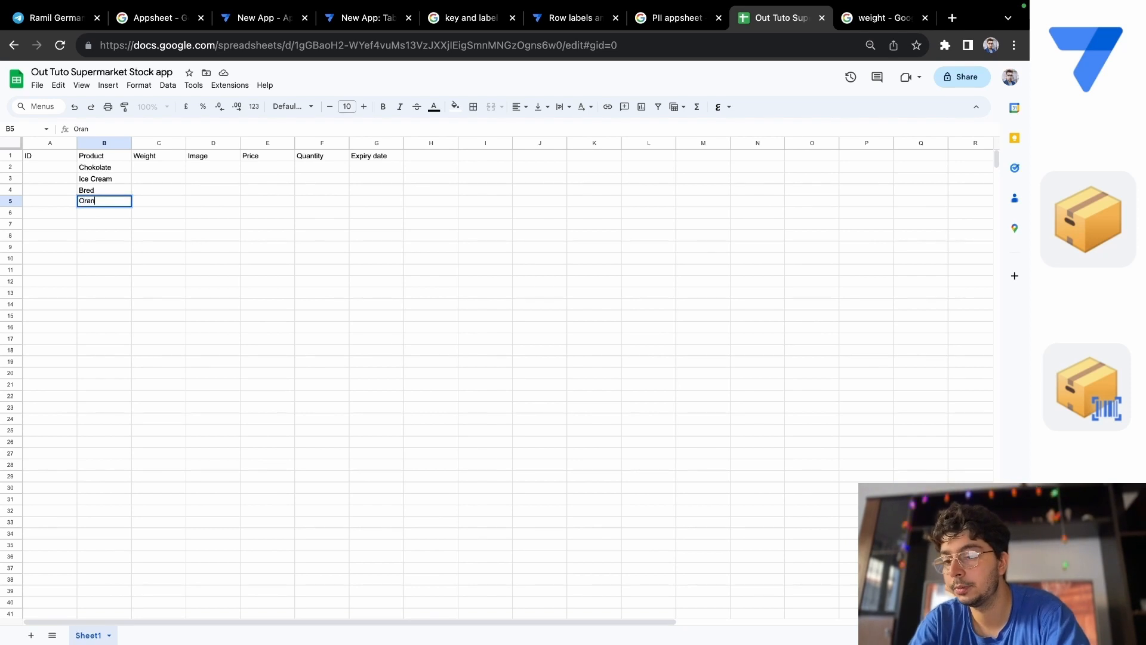
type("ges")
key("BackSpace")
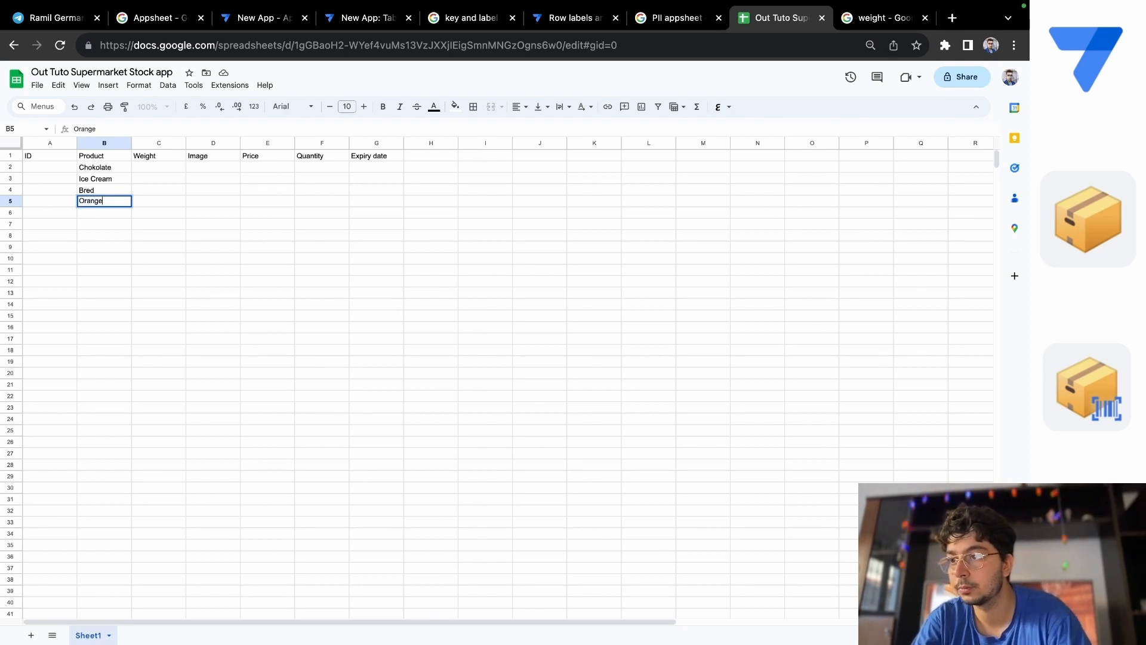
double_click(106, 213)
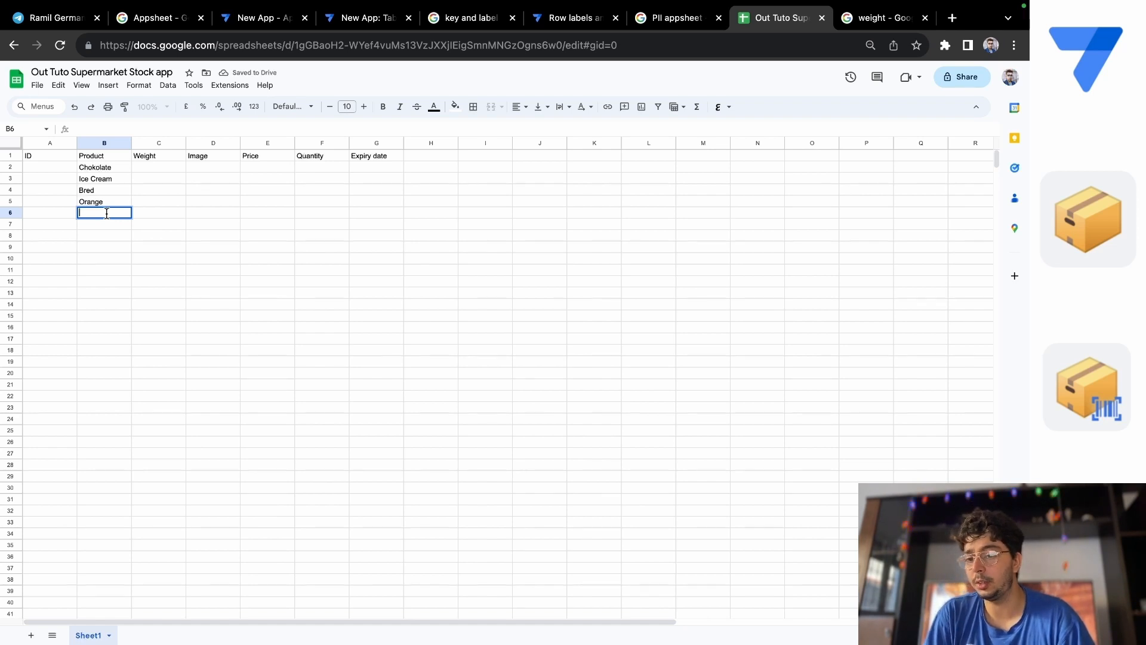
type("Candy")
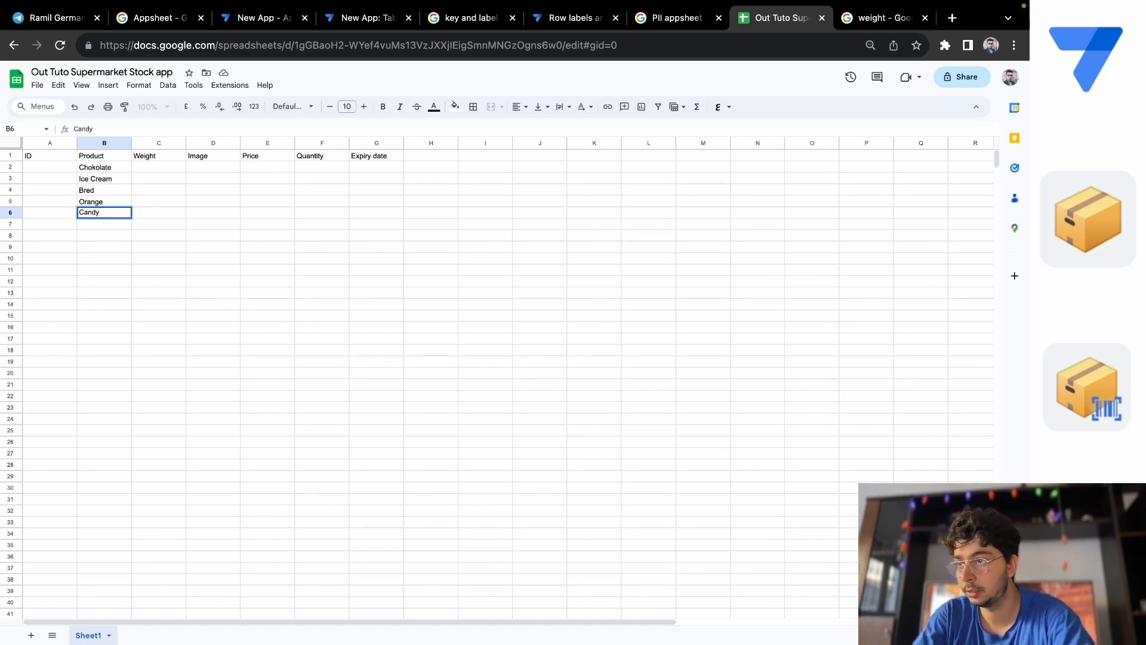
double_click(103, 225)
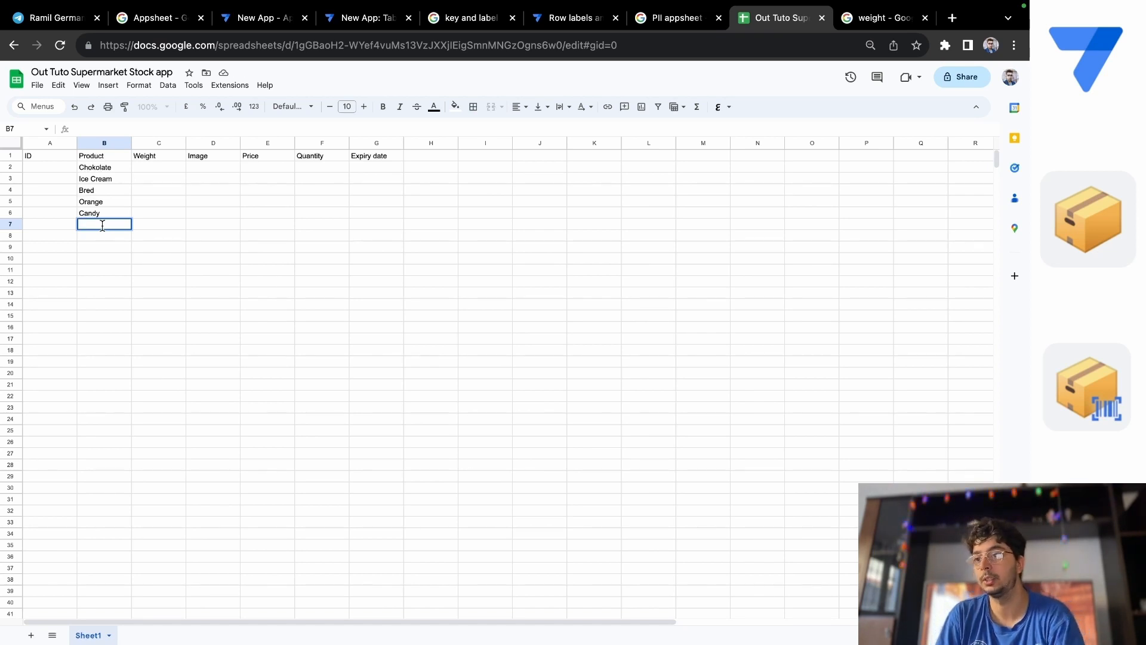
Enter the weights 100 for Chokolate, 50 for Ice Cream and 200 for Bred in cells C2 to C4.
left_click(159, 169)
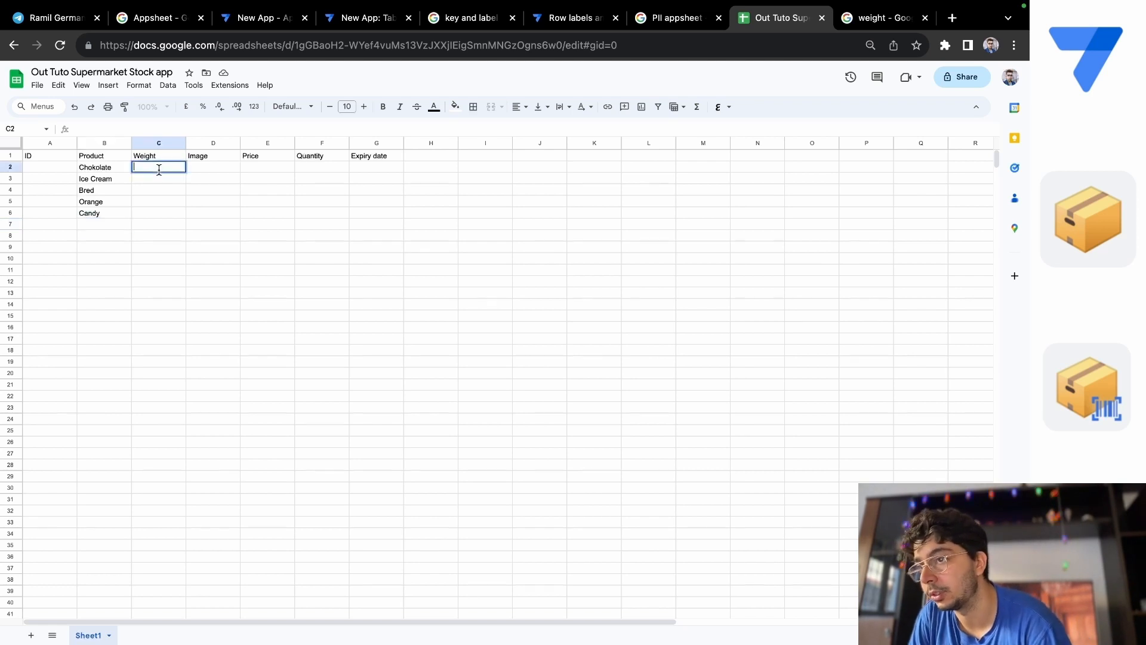
type("100")
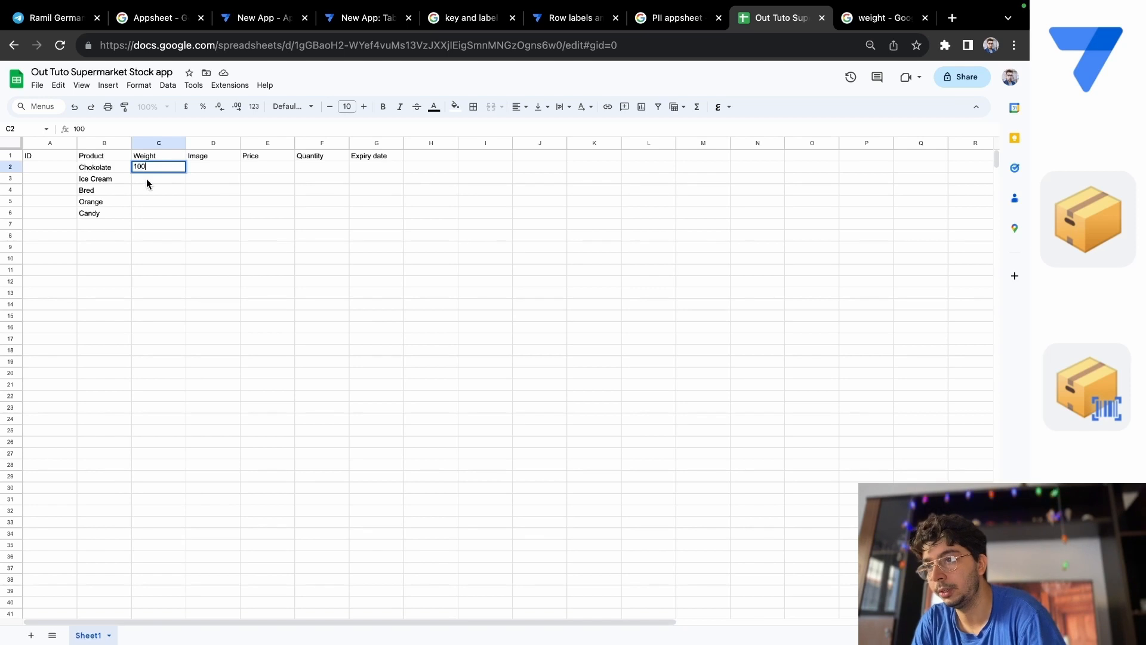
key("Return")
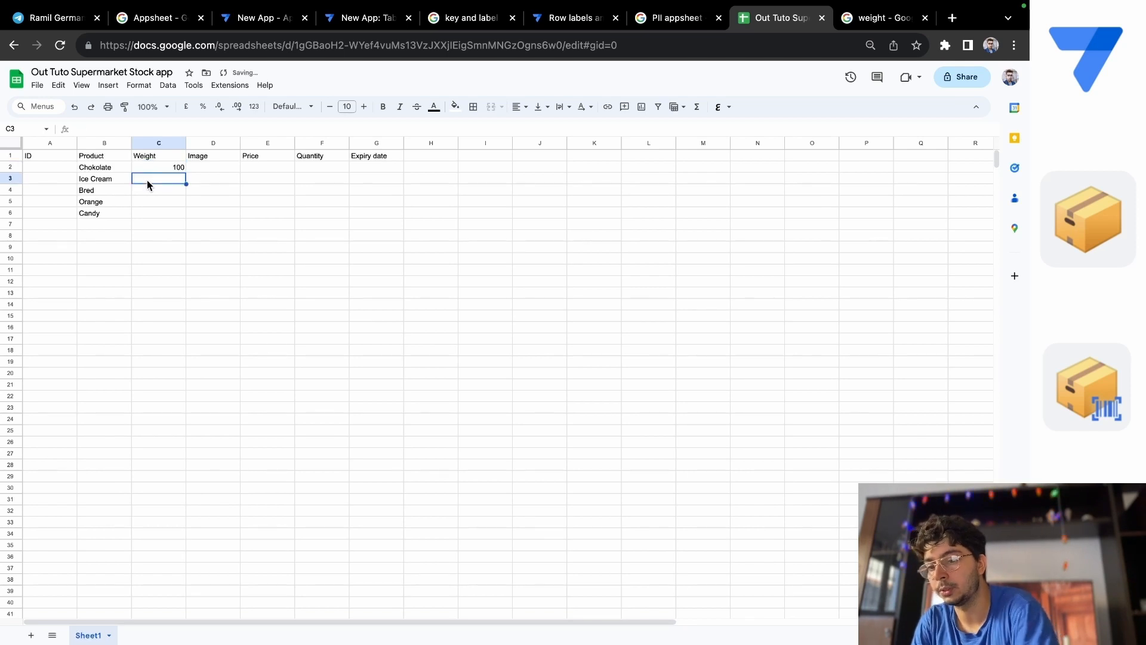
type("50")
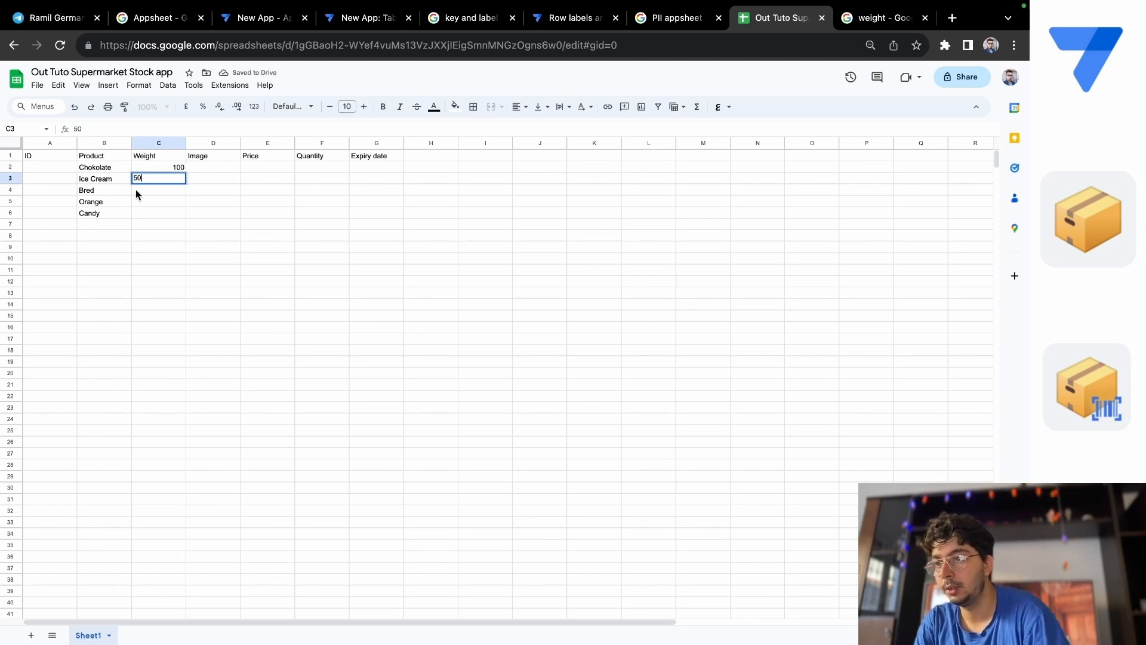
key("Return")
type("200")
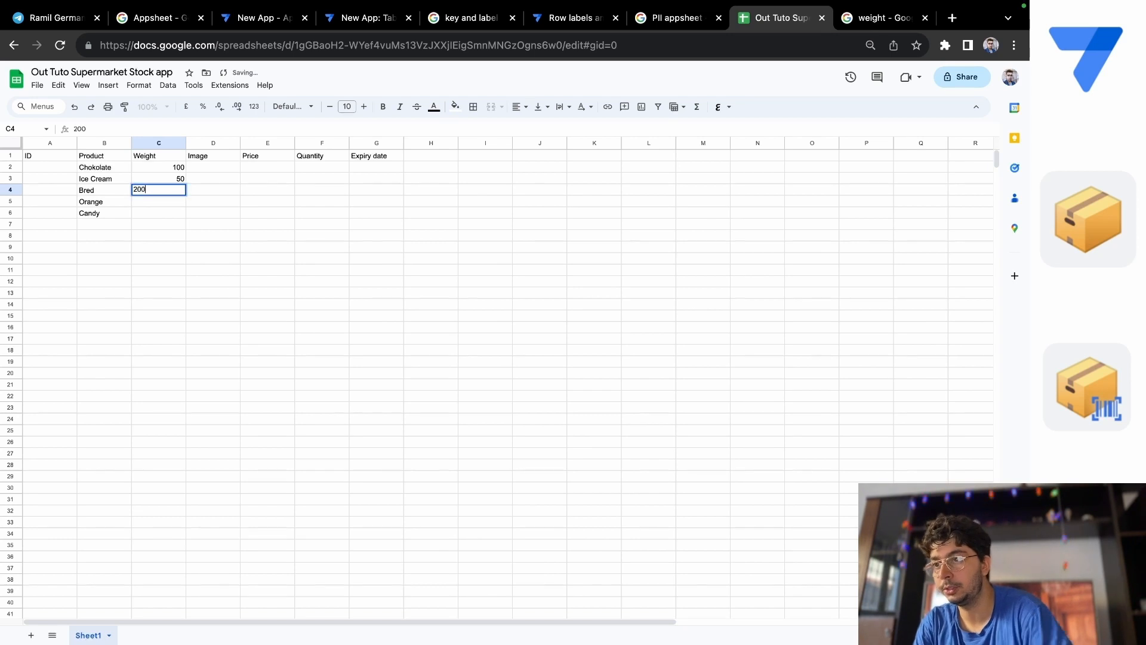
left_click(136, 202)
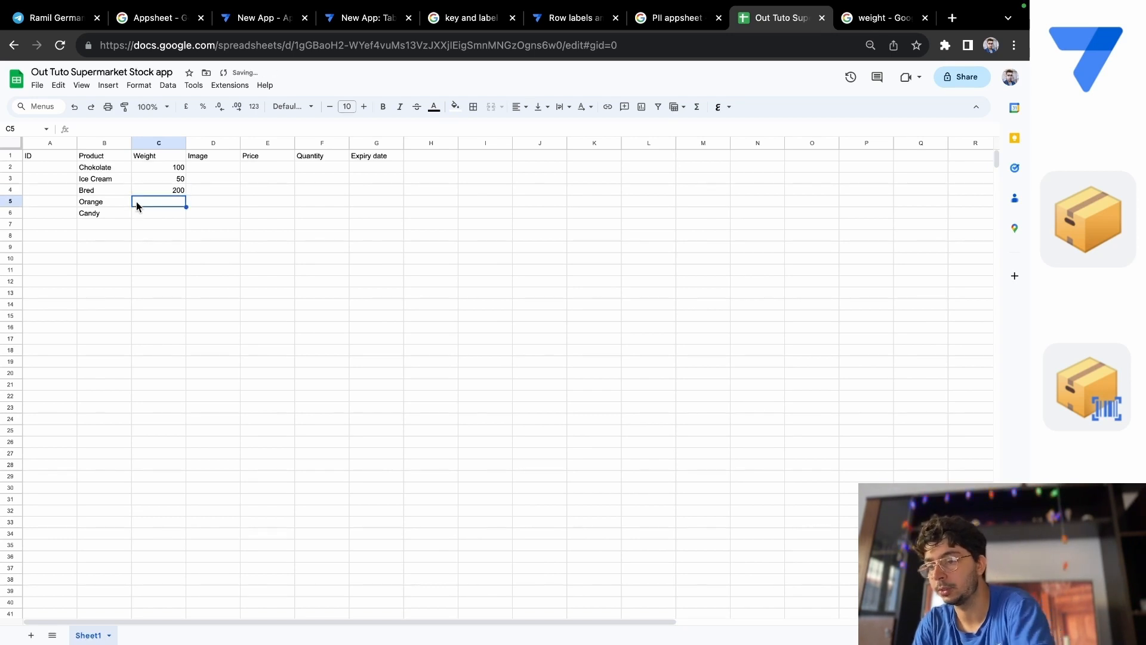
Enter the weights 70 for Orange in cell C5 and 10 for Candy in cell C6.
type("70")
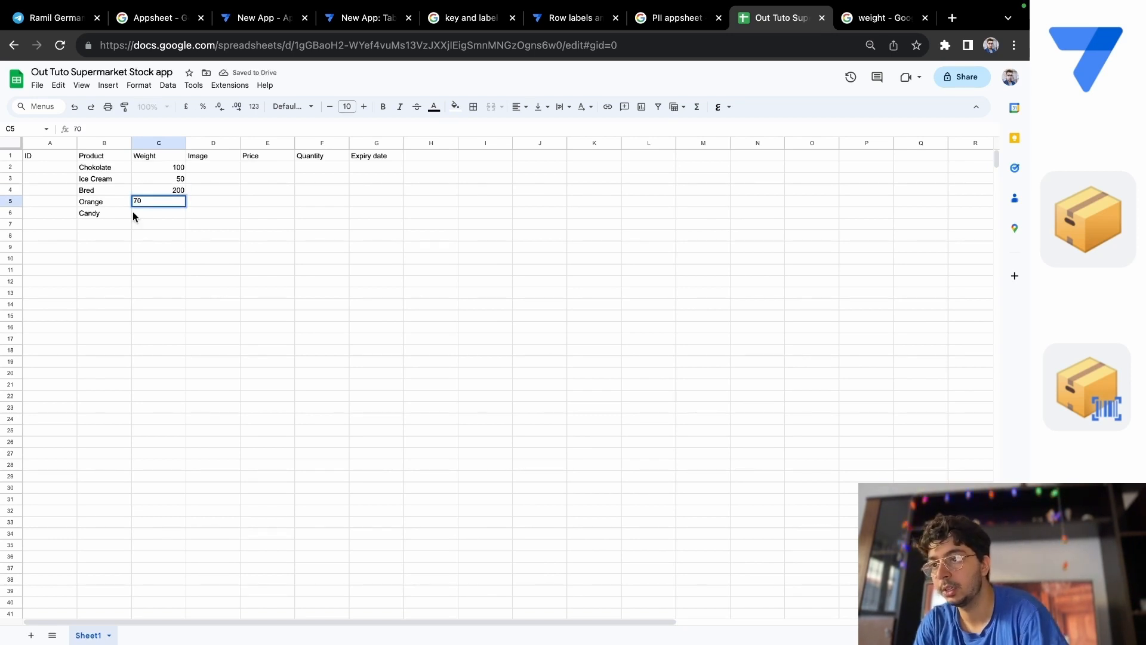
left_click(134, 212)
type("10")
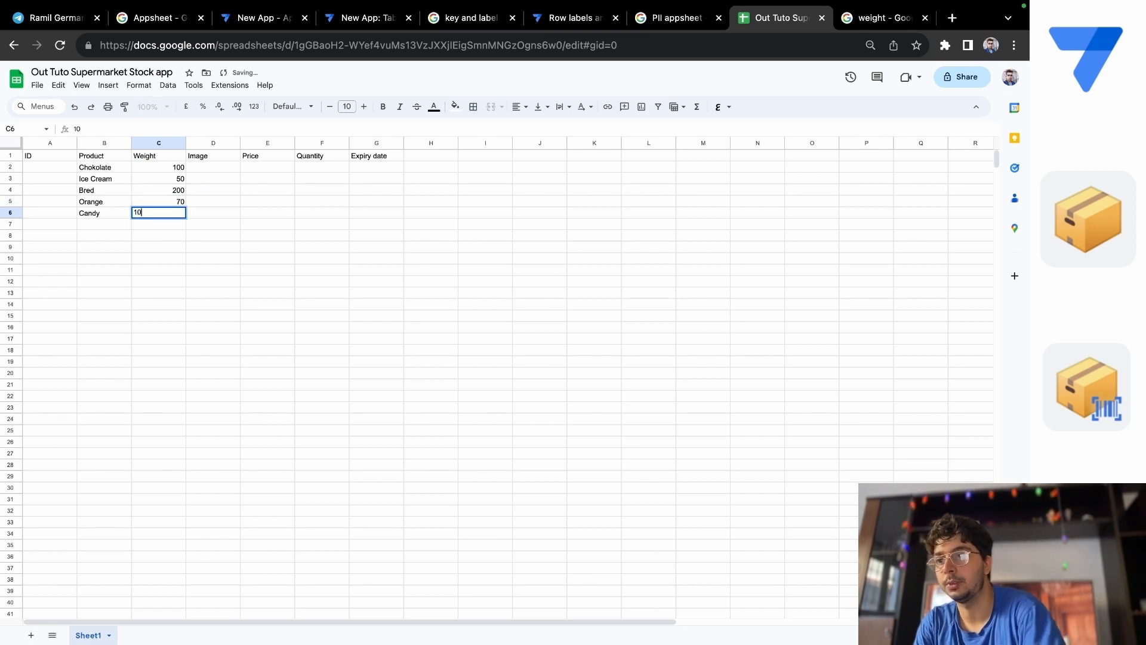
left_click(207, 170)
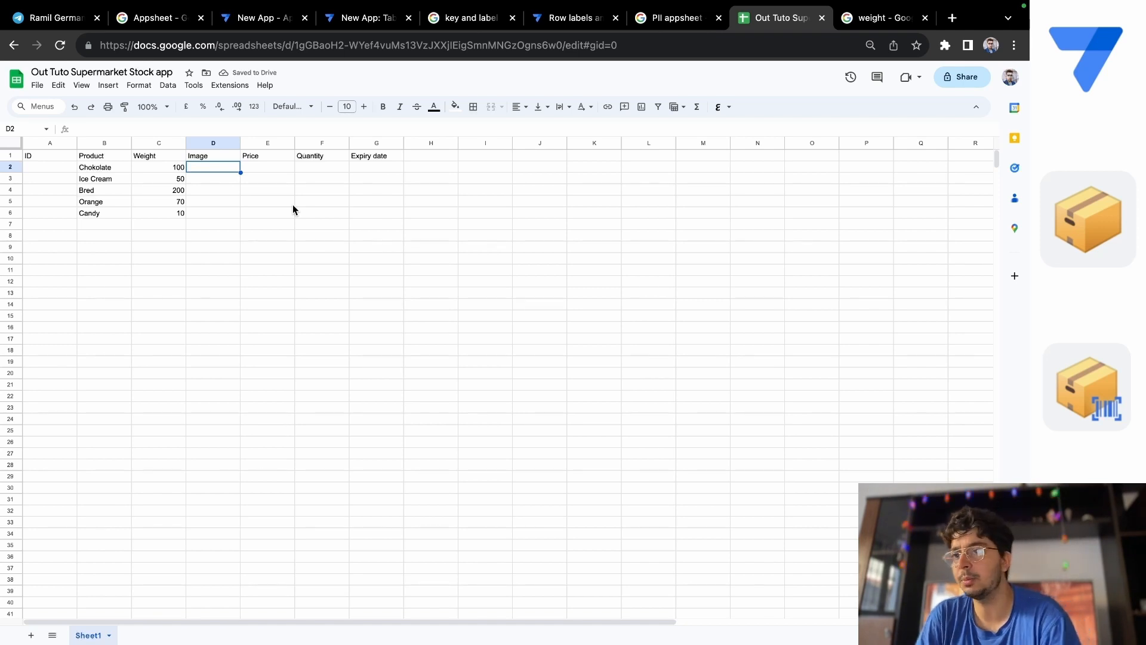
Enter the prices 10 for Chokolate in cell E2 and 5 for Ice Cream in cell E3.
left_click(262, 160)
double_click(262, 167)
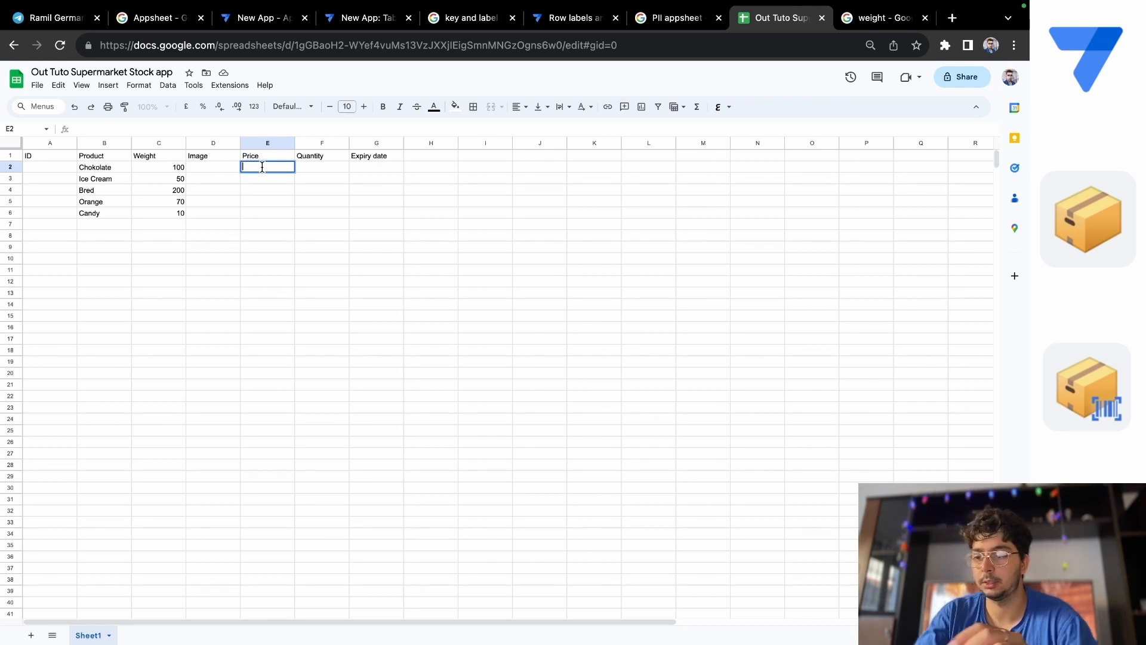
type("10")
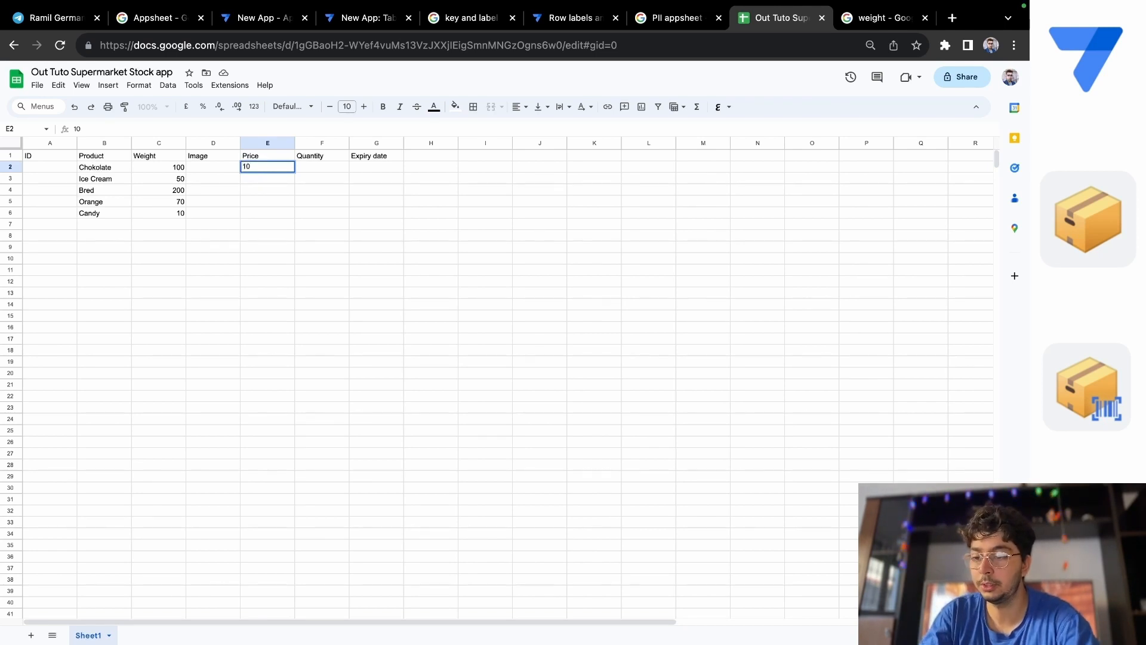
left_click(244, 180)
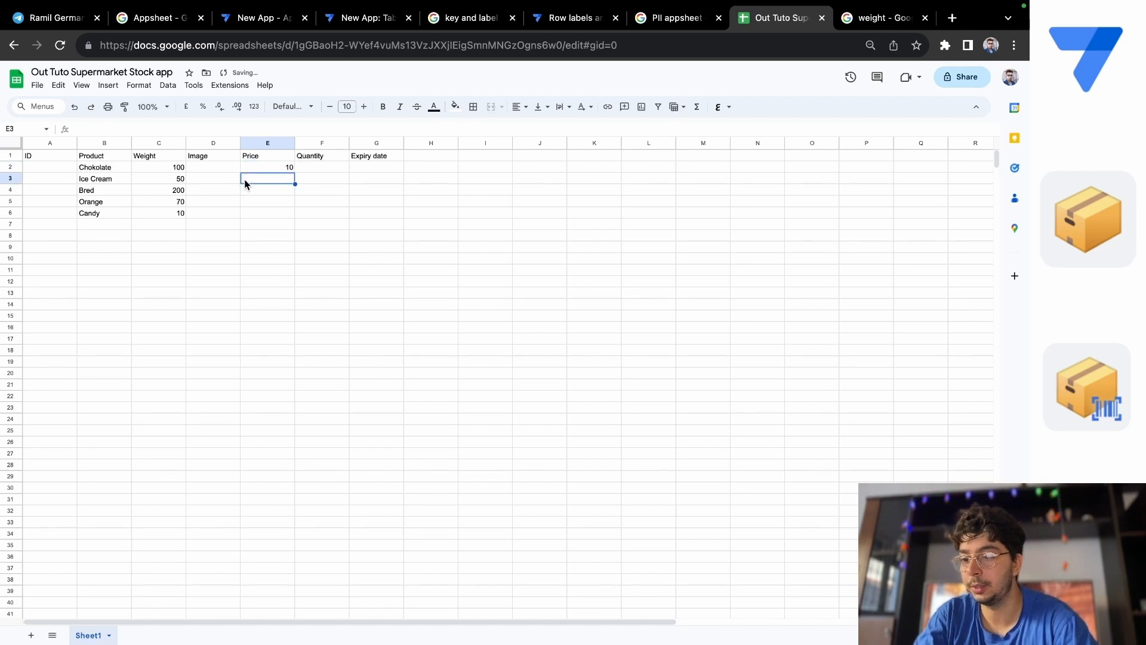
type("5")
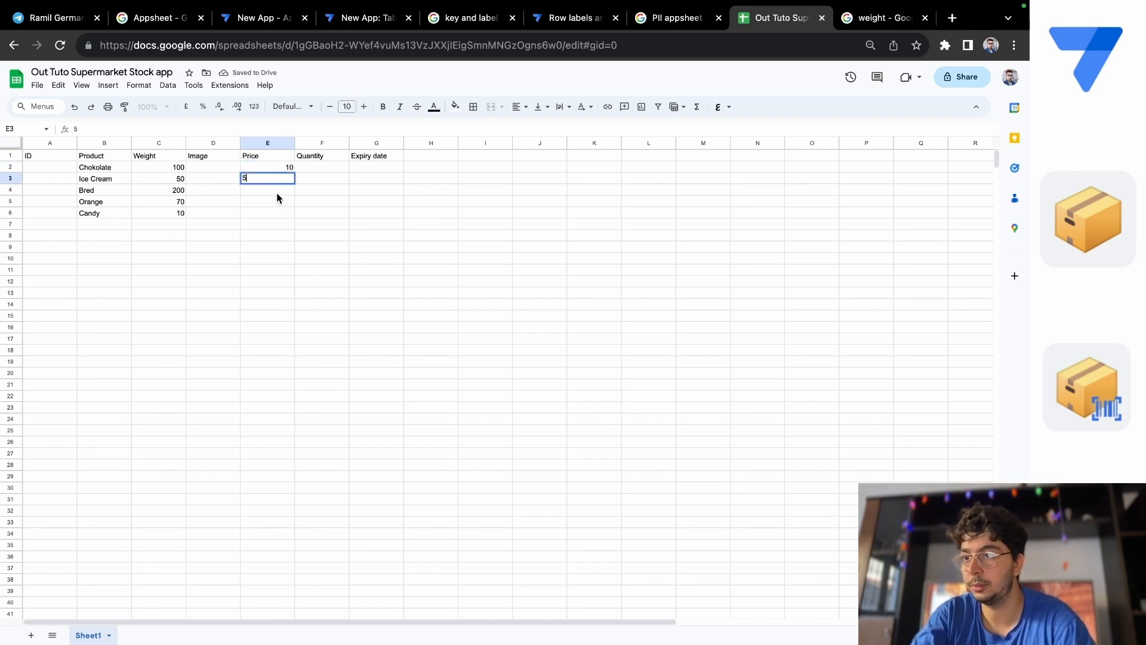
key("Return")
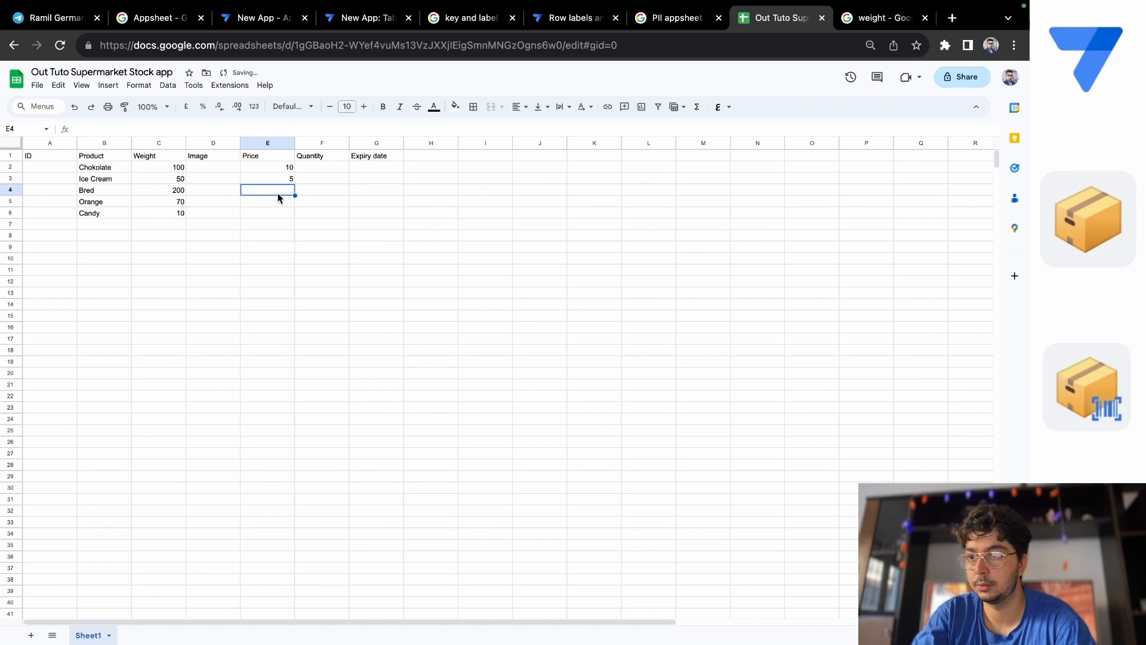
Enter the prices 4 for Bred, 3 for Orange and 1 for Candy in cells E4 to E6.
type("4")
left_click(281, 203)
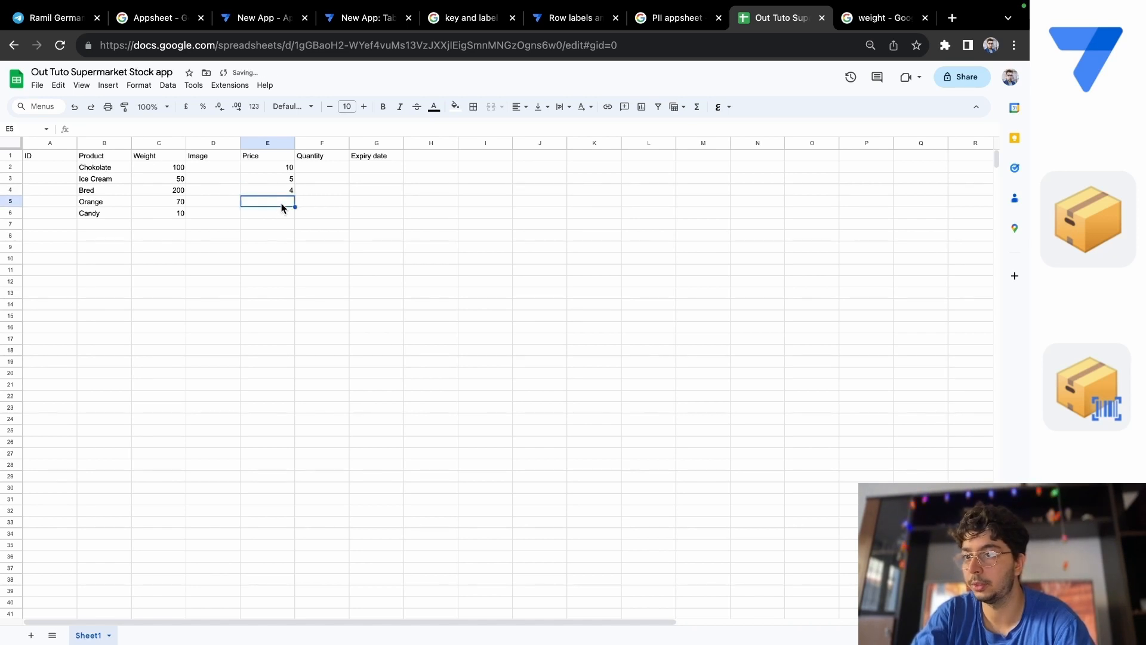
type("3")
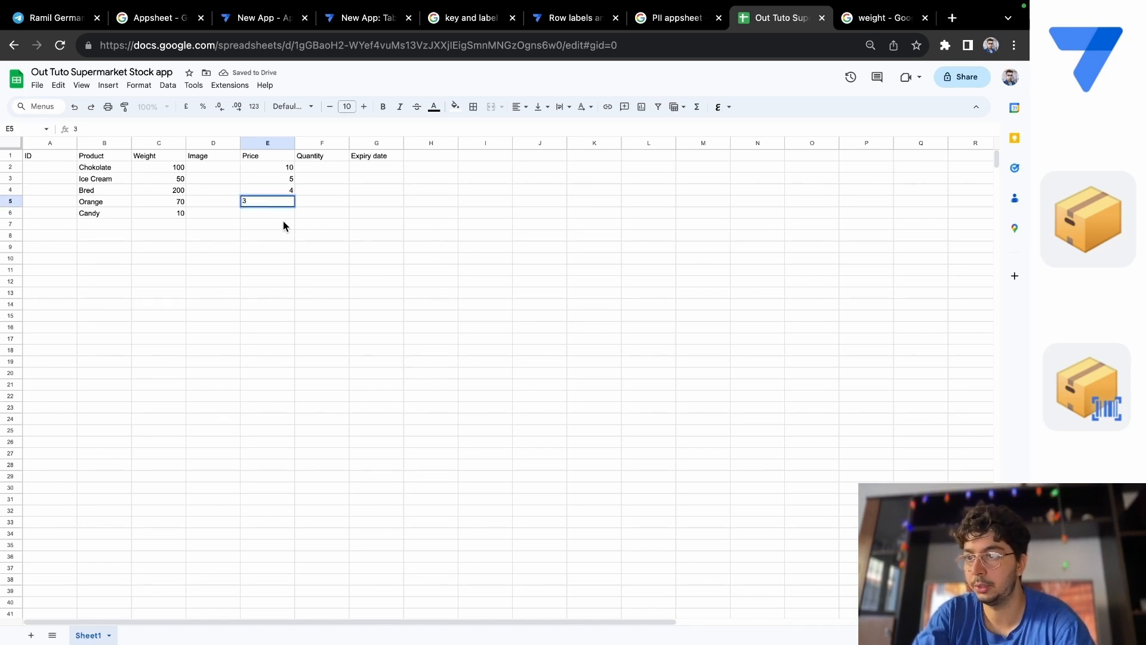
left_click(283, 214)
type("1")
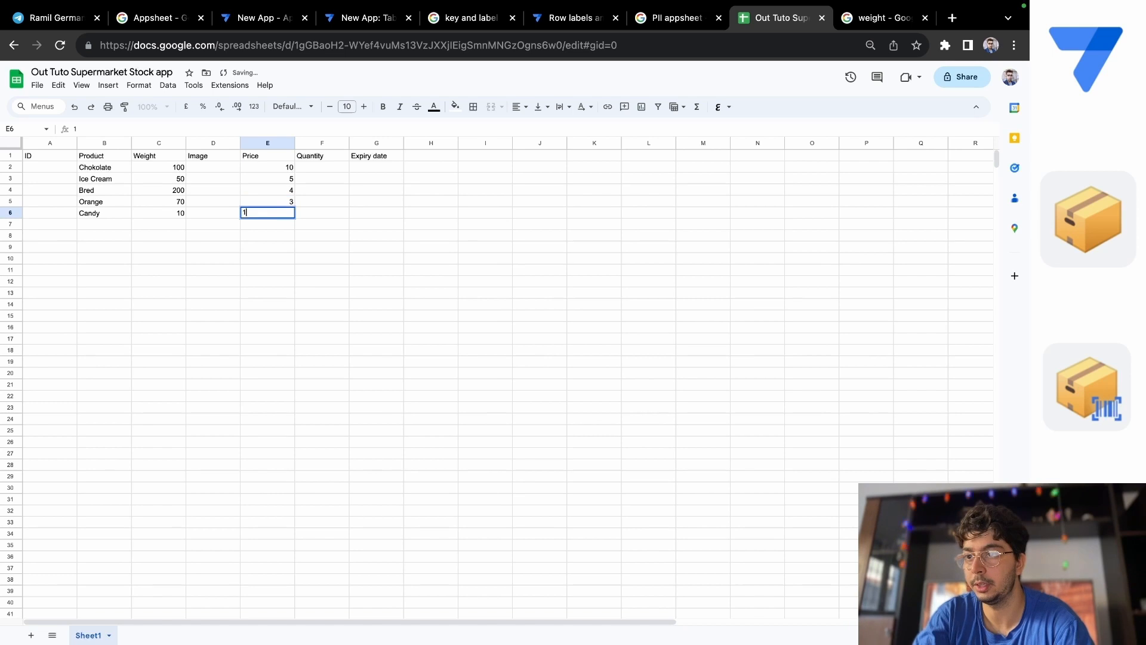
left_click(338, 215)
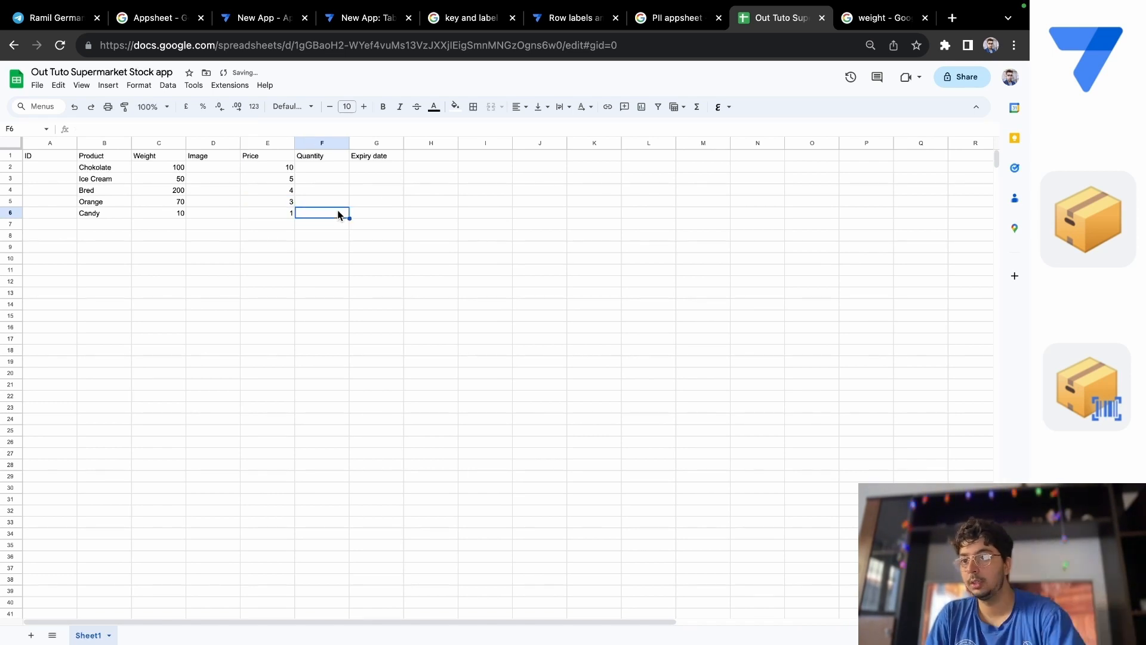
Enter the quantities 200 for Chokolate, 300 for Ice Cream and 400 for Bred in cells F2 to F4.
left_click(318, 168)
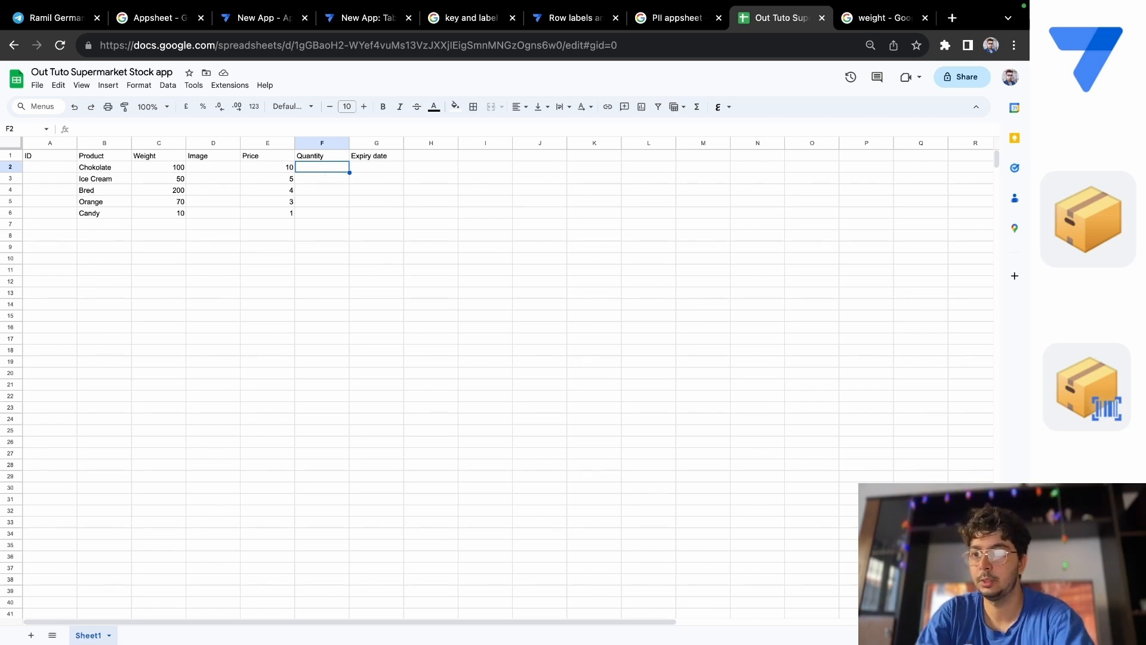
type("200")
key("Return")
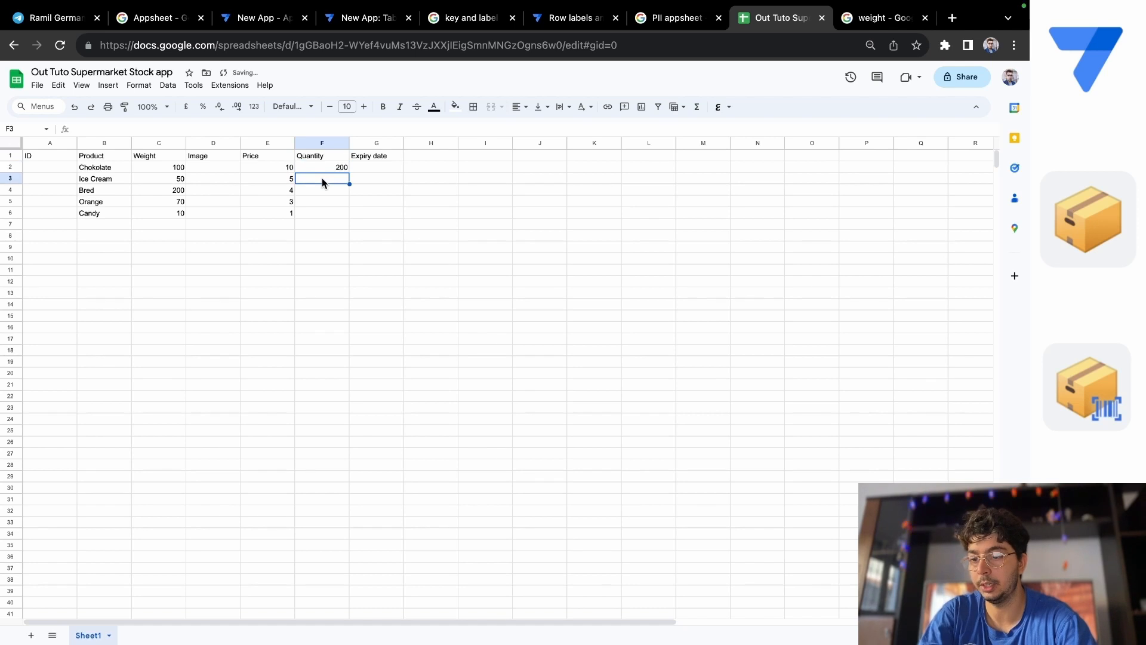
type("300")
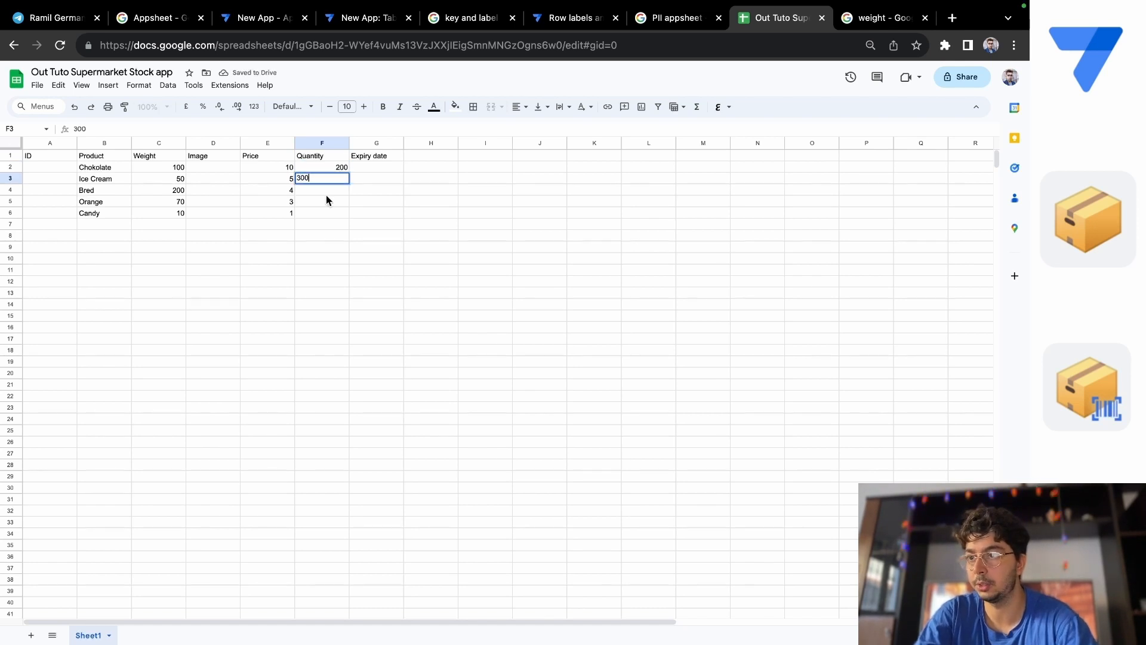
left_click(324, 189)
type("400")
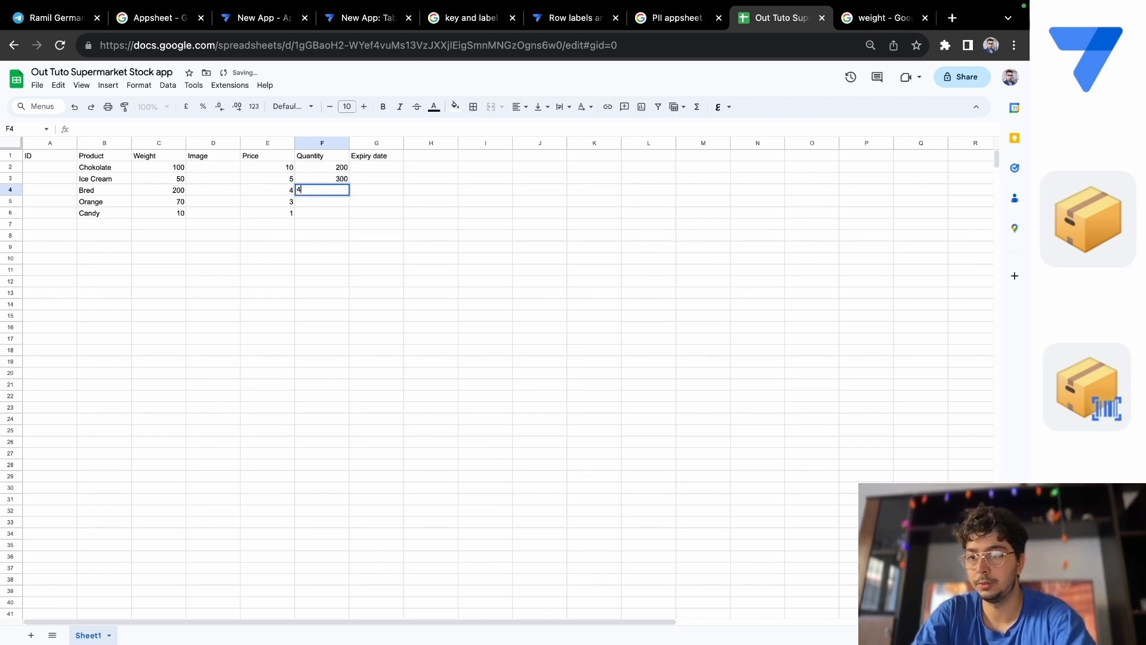
Enter the quantities 1000 for Orange in cell F5 and 10000 for Candy in cell F6.
left_click(328, 204)
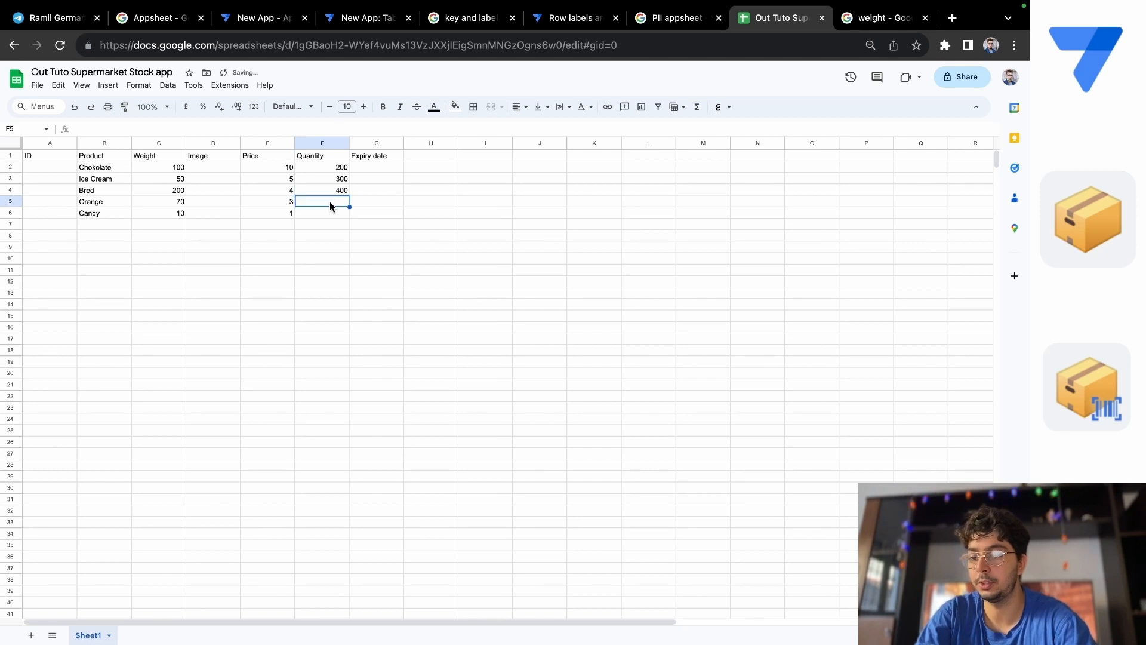
type("1000")
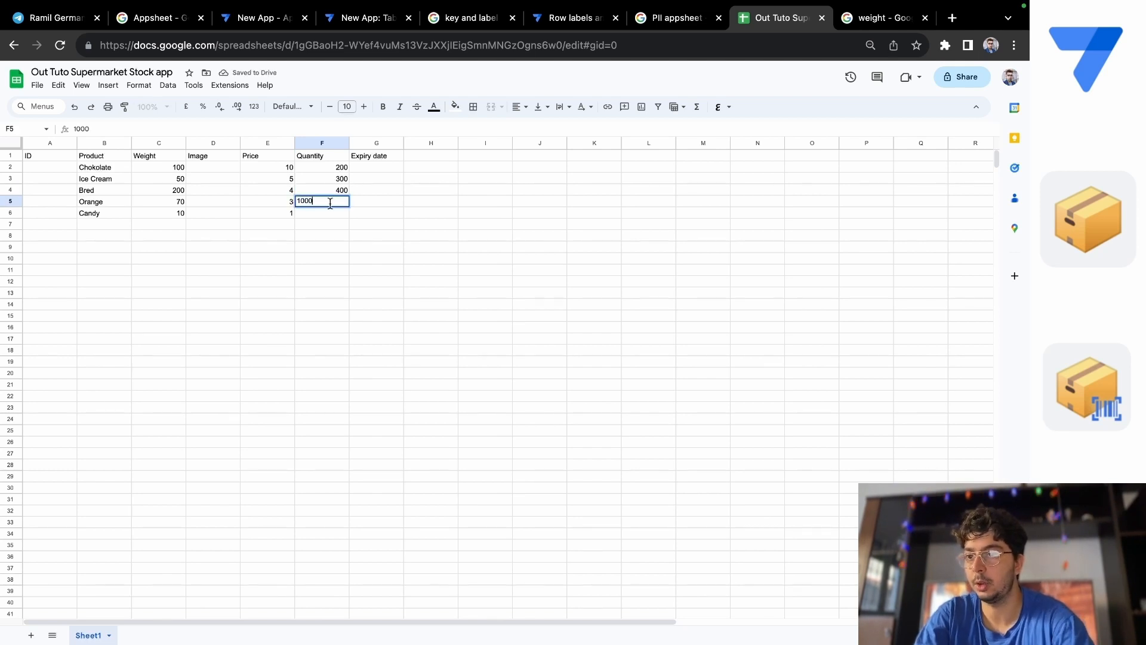
left_click(332, 214)
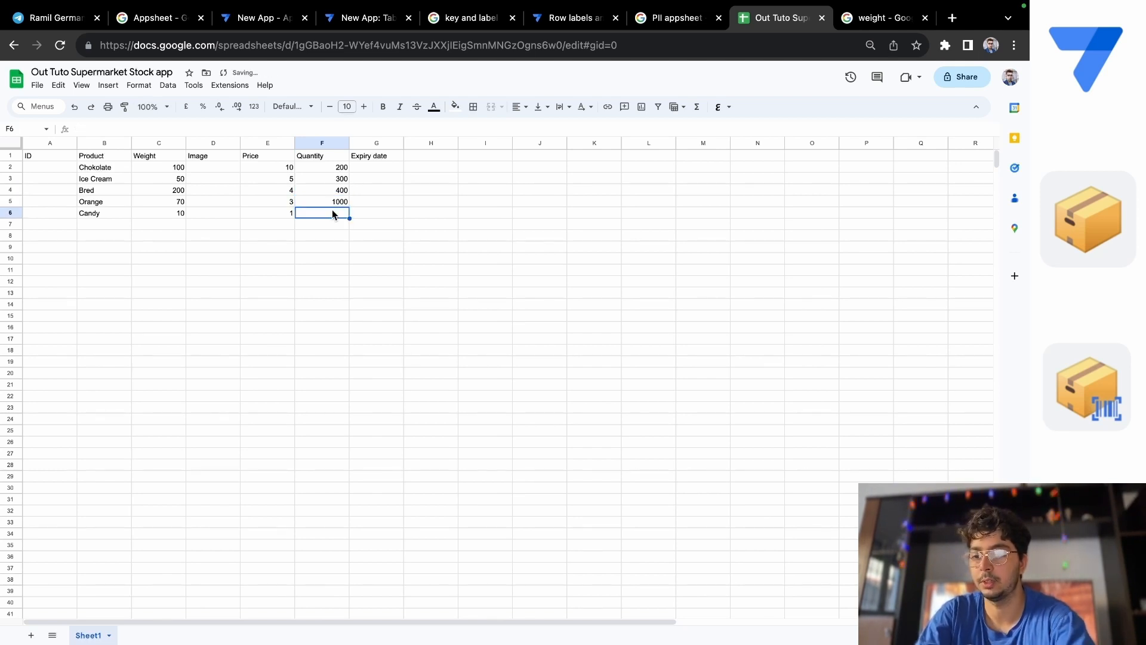
type("100")
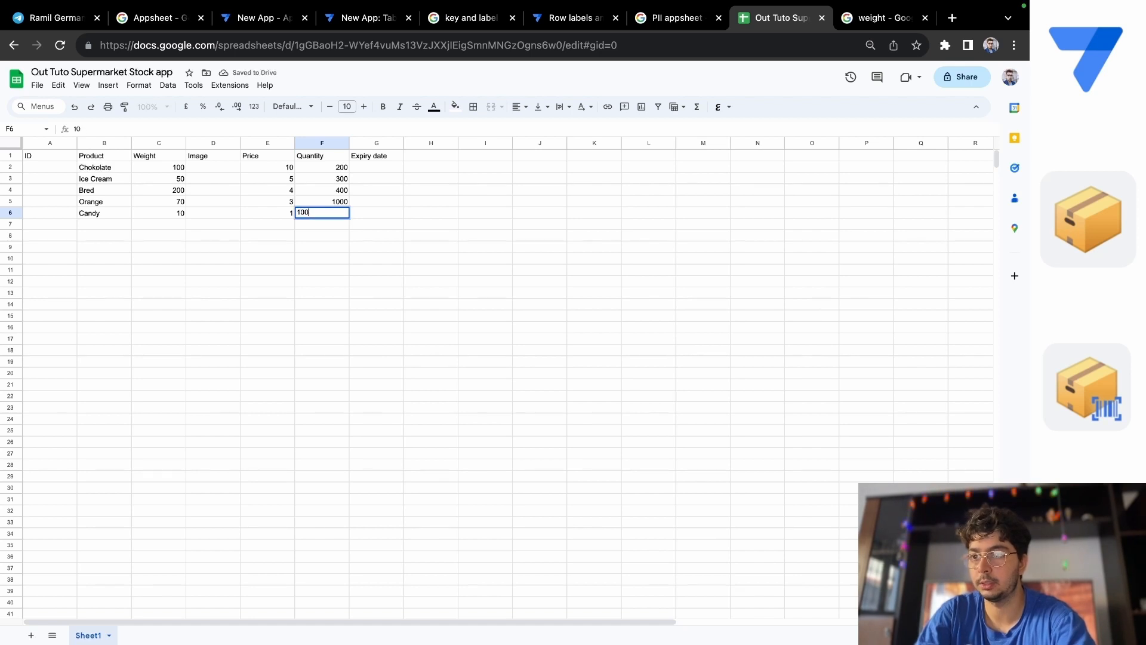
type("00")
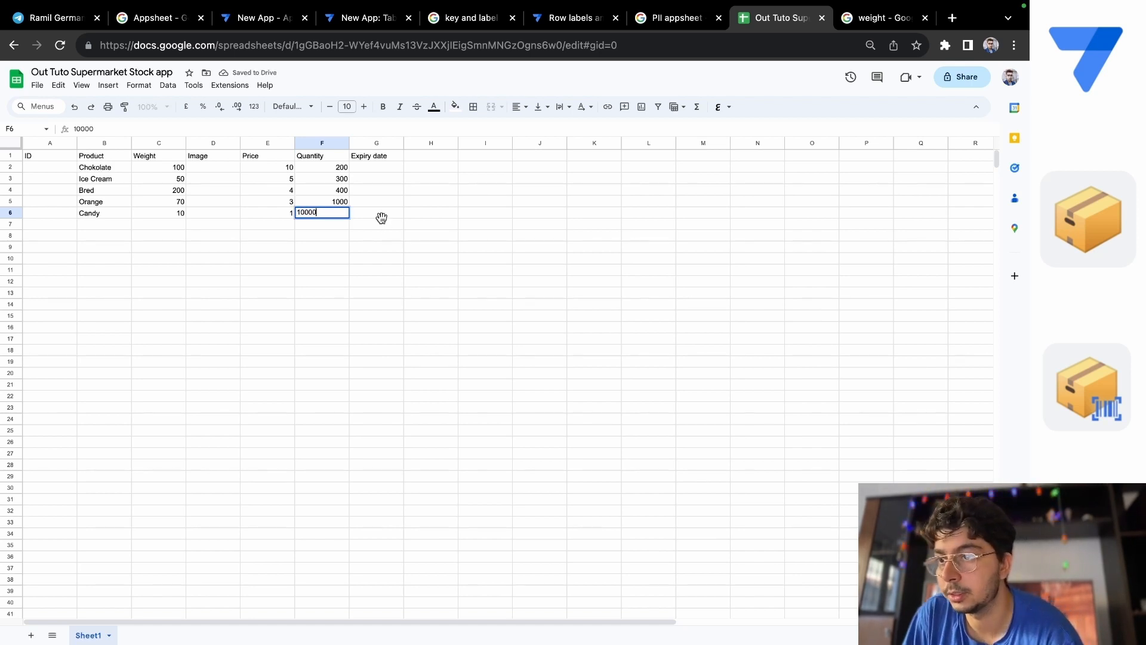
key("Tab")
Enter 10/08/2024 as the expiry date for Chokolate in cell G2.
left_click(379, 167)
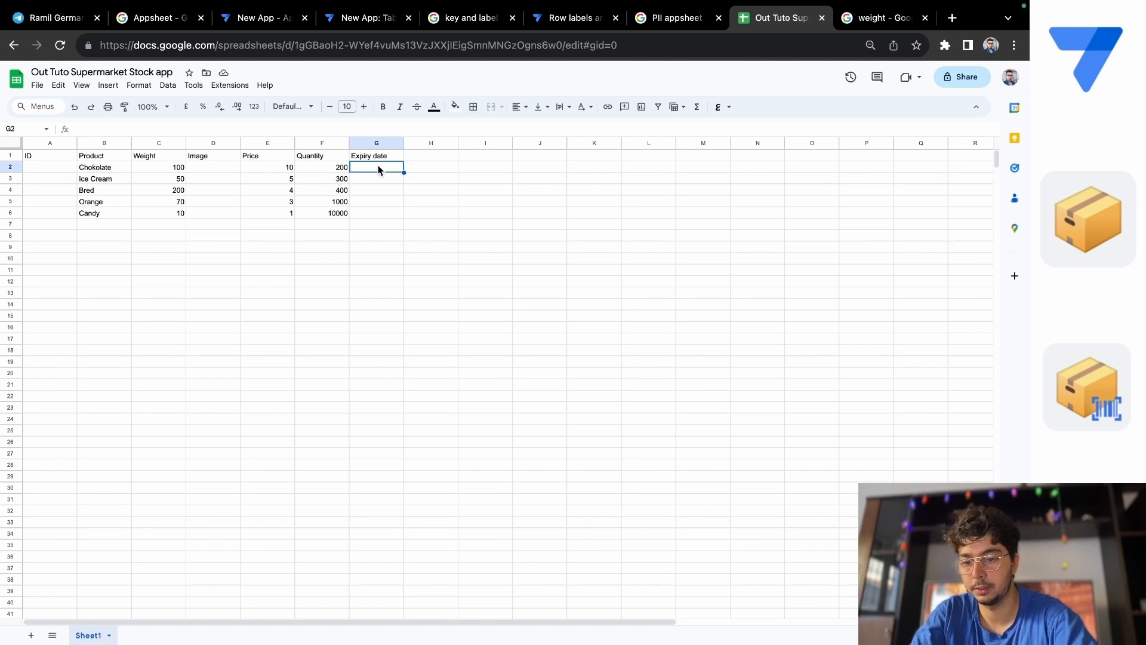
type("10")
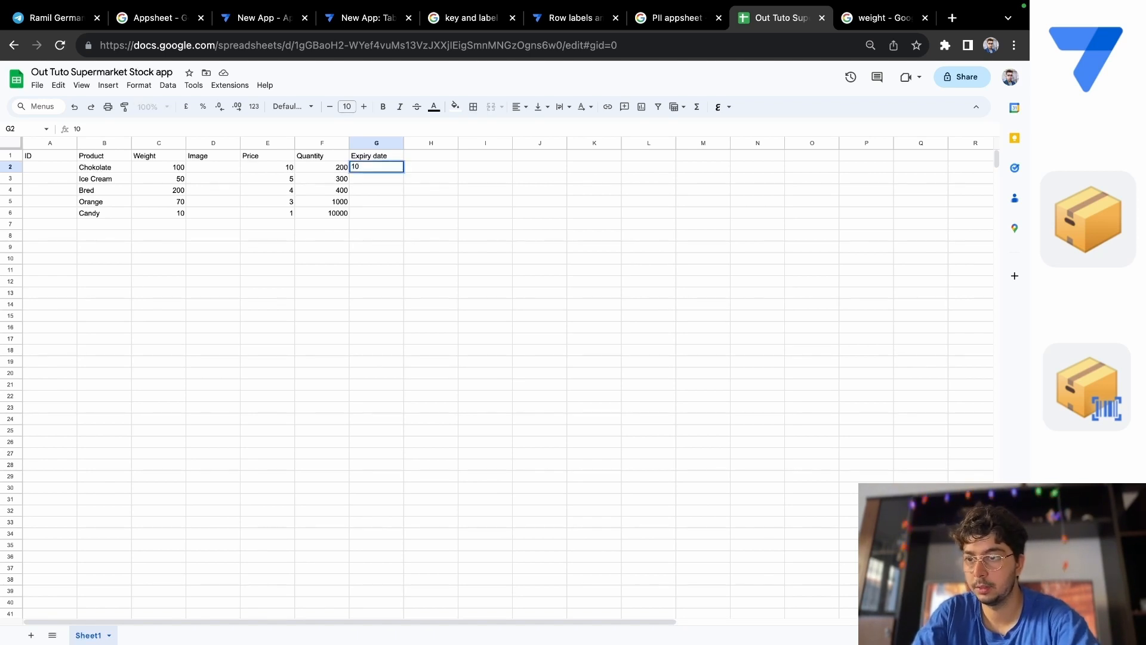
key("Escape")
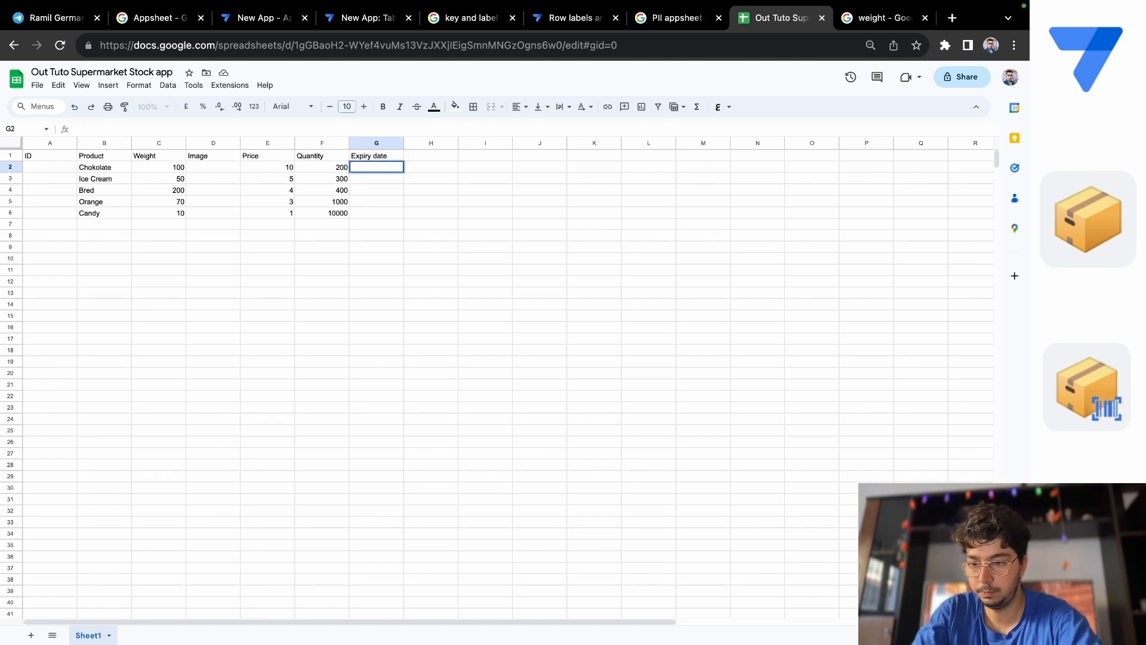
type("109")
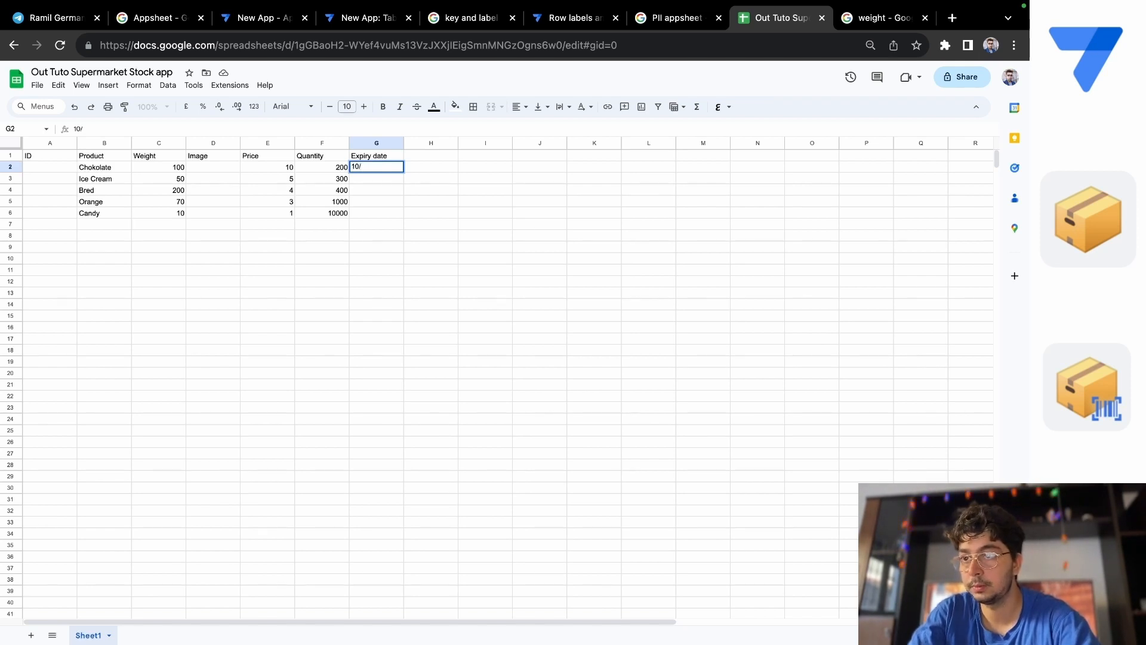
type("/08")
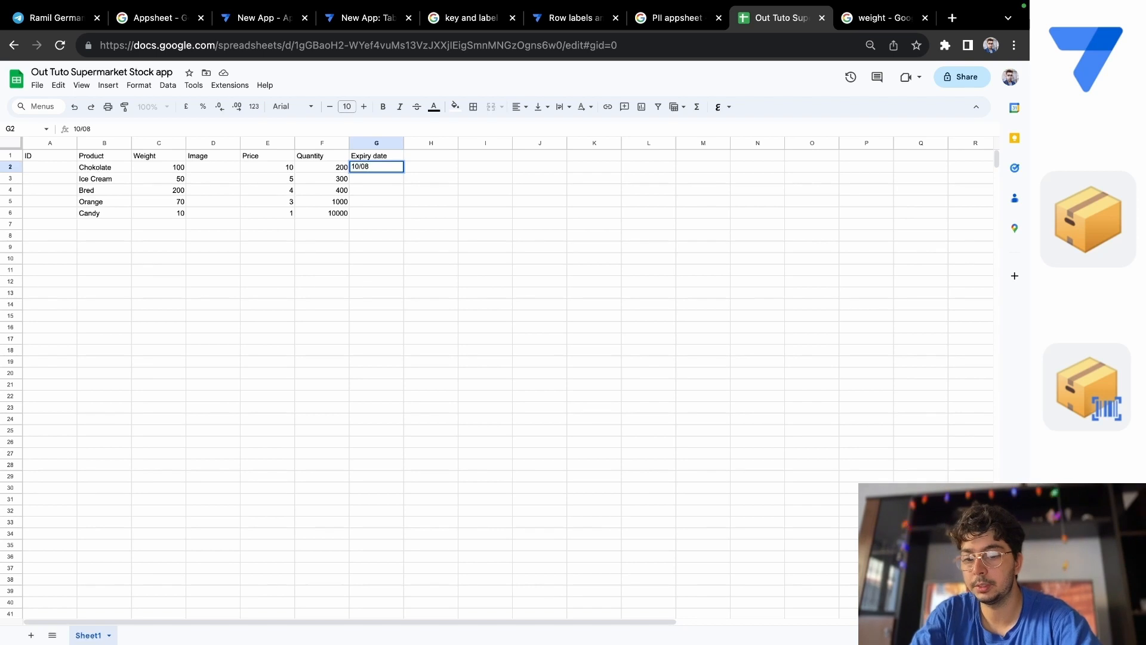
type("/2")
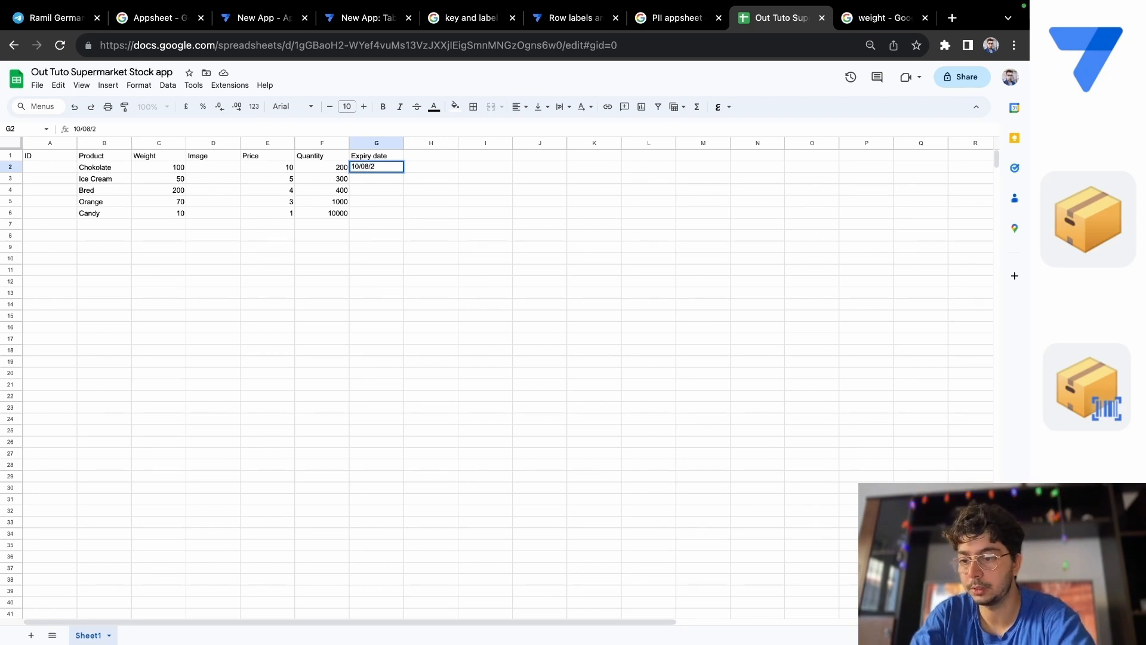
type("024")
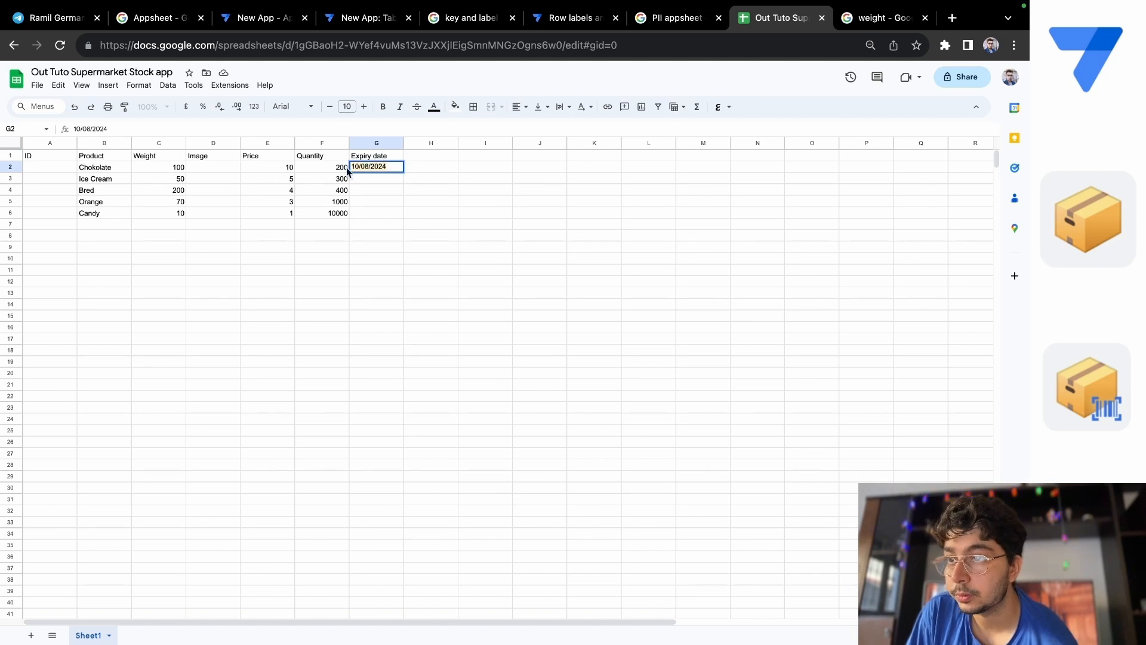
Paste the expiry date 10/08/2024 for the remaining products in cells G3 to G6.
left_click(361, 176)
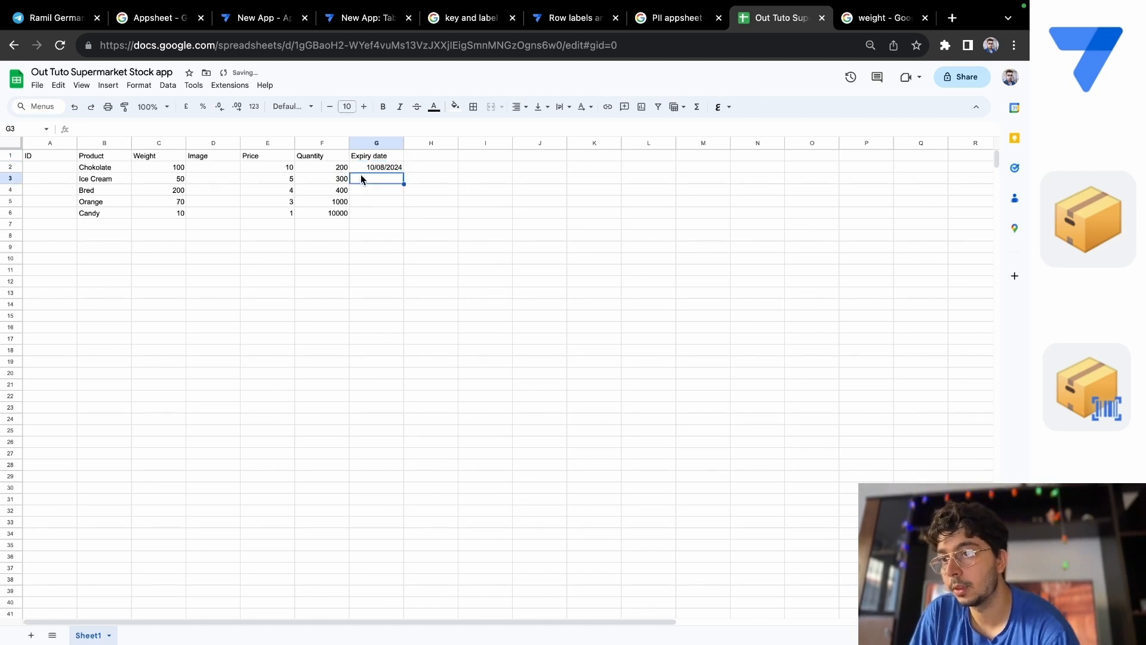
double_click(361, 178)
type("10/08/2024")
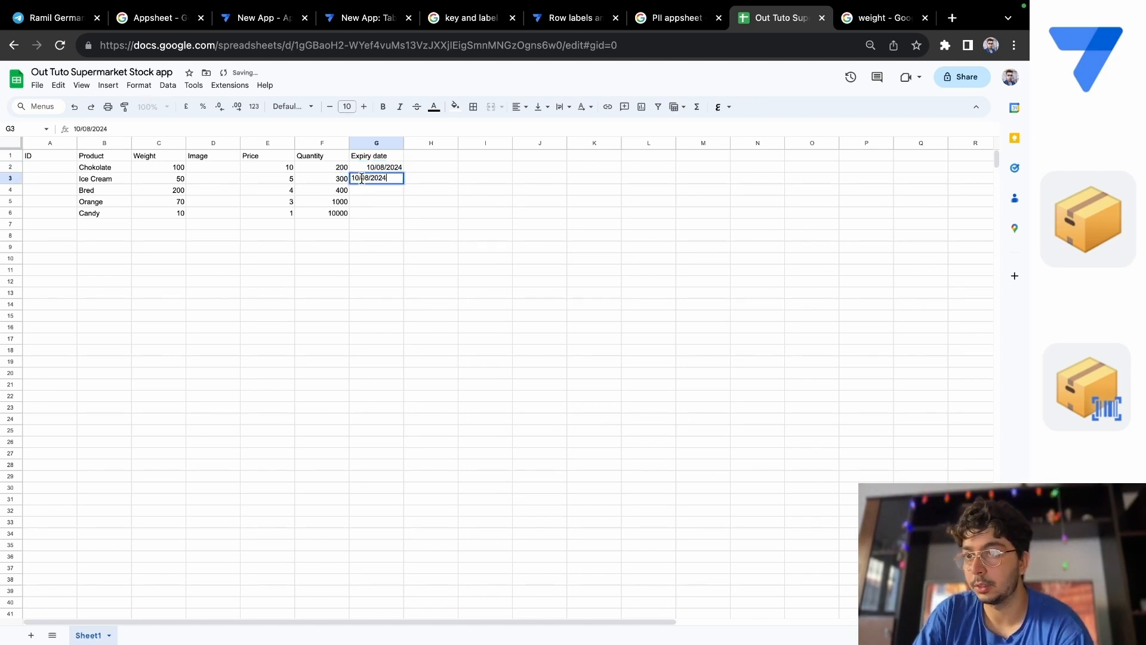
double_click(383, 188)
type("10/08/2024")
double_click(386, 203)
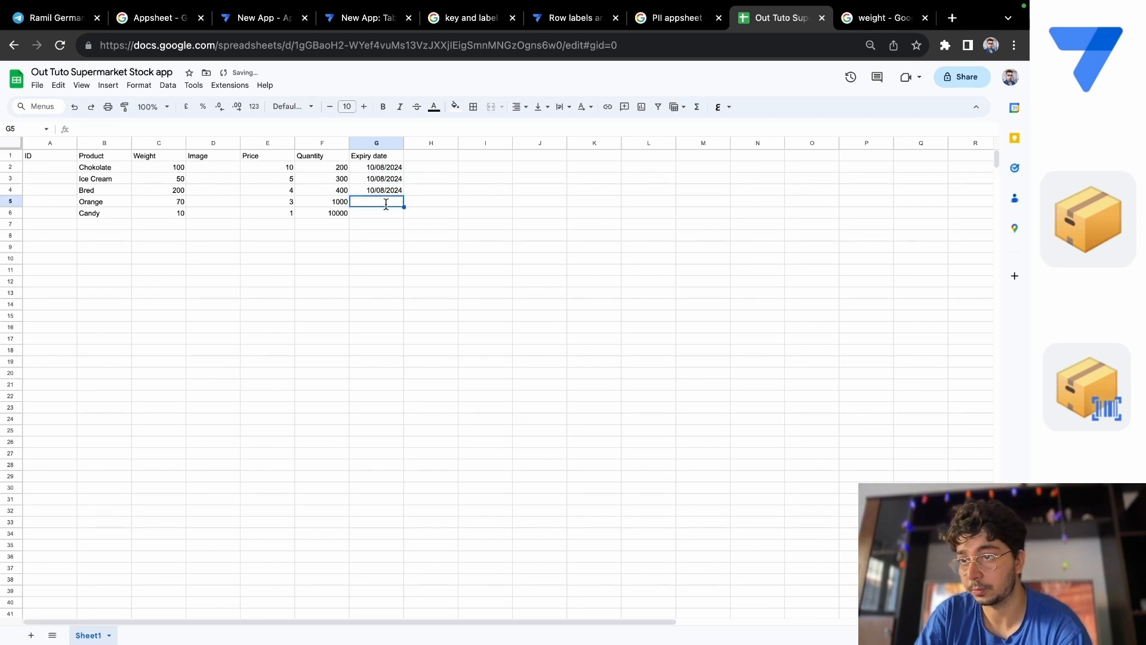
type("10/08/2024")
key("Return")
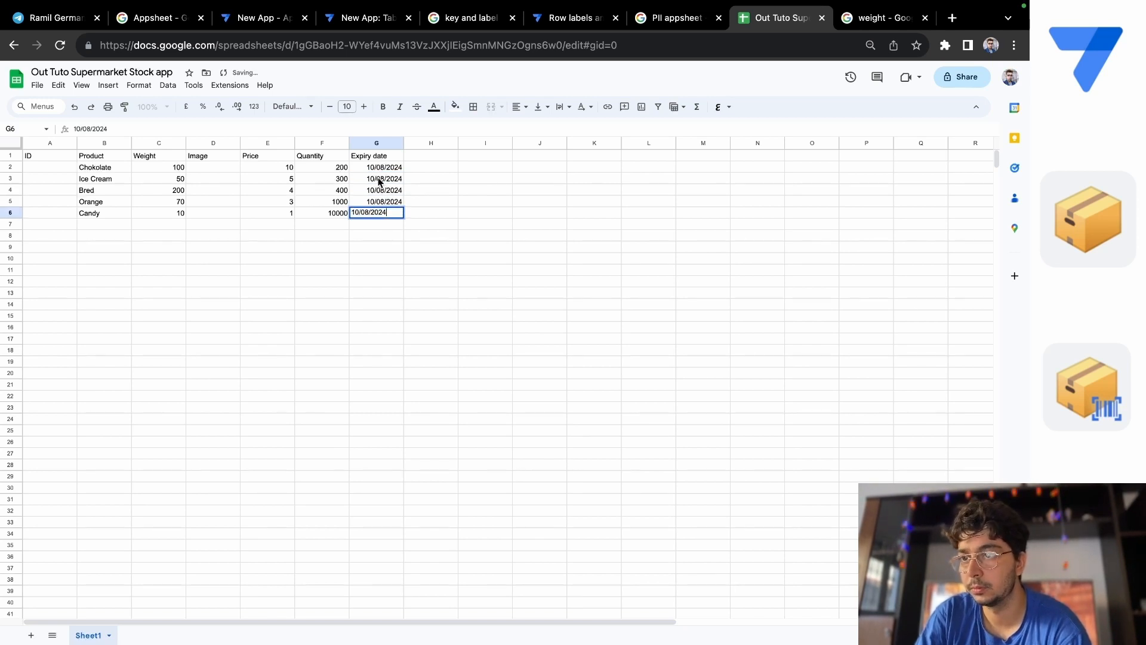
Change the expiry date of Ice Cream in cell G3 to 09/08/2024.
double_click(369, 178)
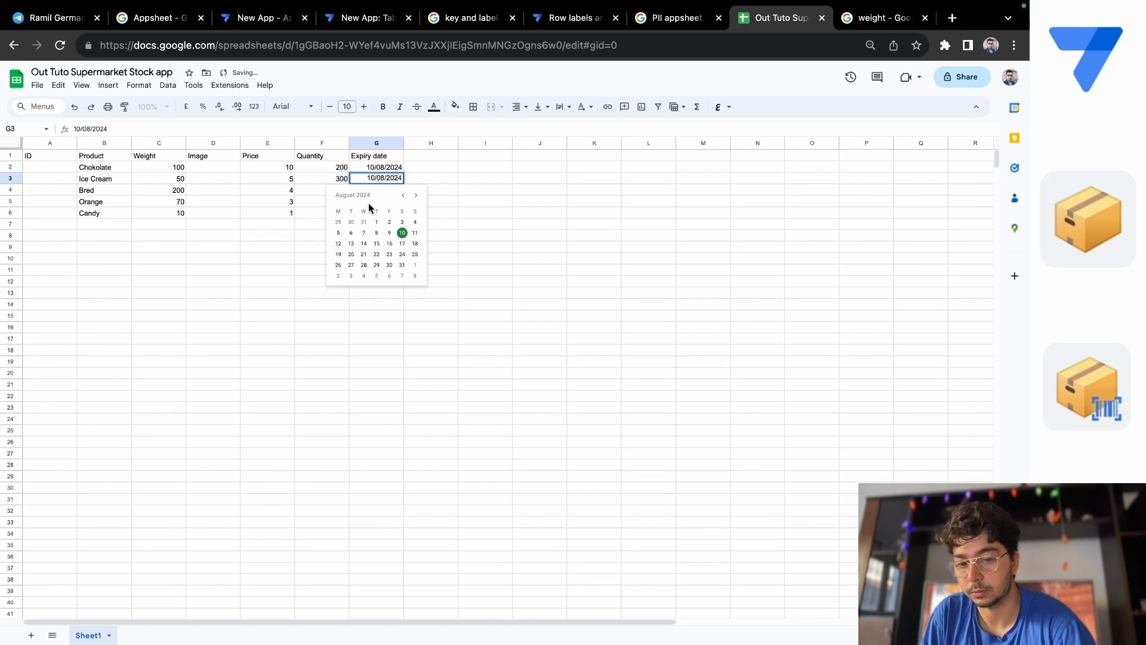
key("BackSpace")
key("BackSpace")
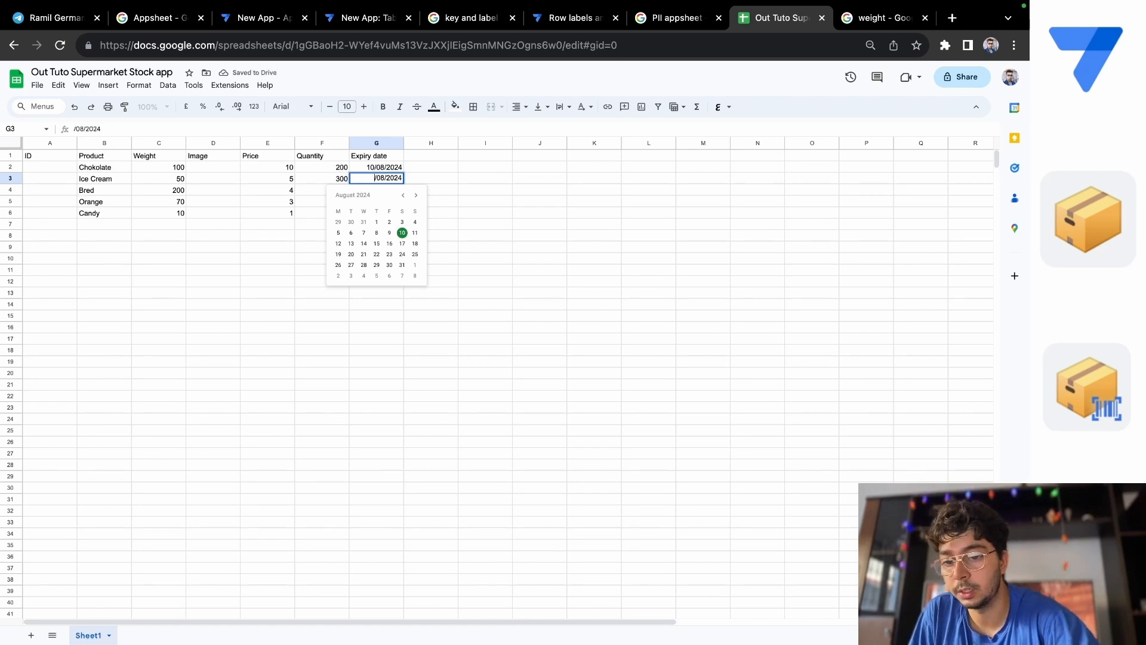
type("09")
left_click(480, 180)
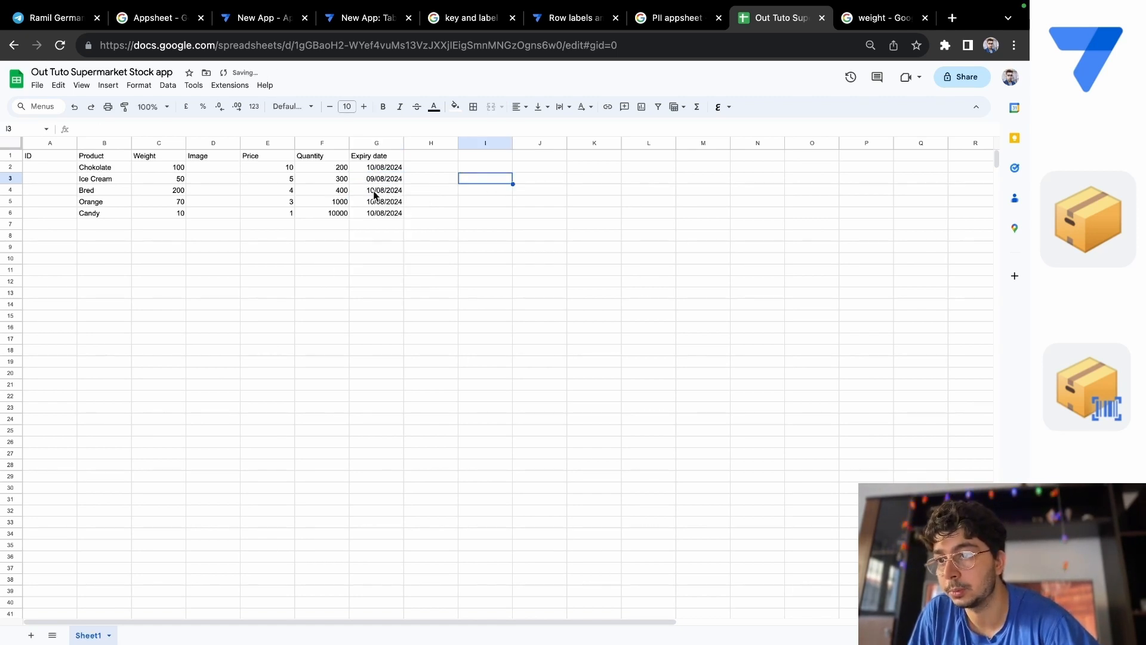
Change the expiry dates of Bred to 22/08/2024, Orange to 21/08/2024 and Candy to 13/08/2024 in cells G4 to G6.
double_click(370, 189)
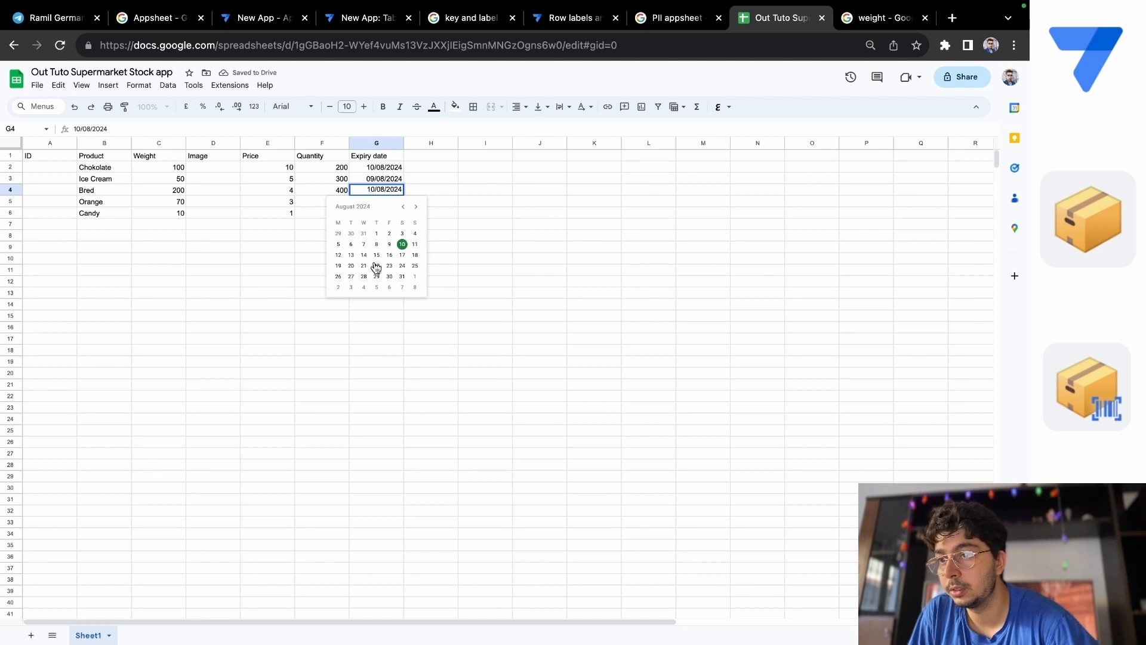
left_click(376, 265)
left_click(481, 213)
double_click(387, 202)
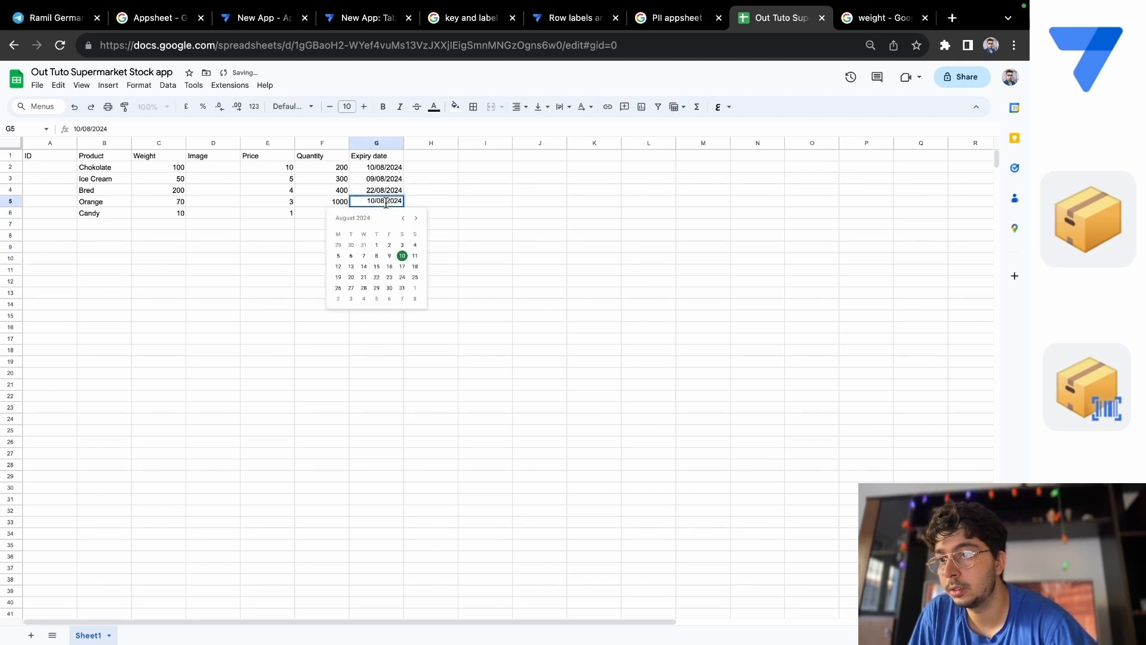
left_click(363, 265)
left_click(468, 220)
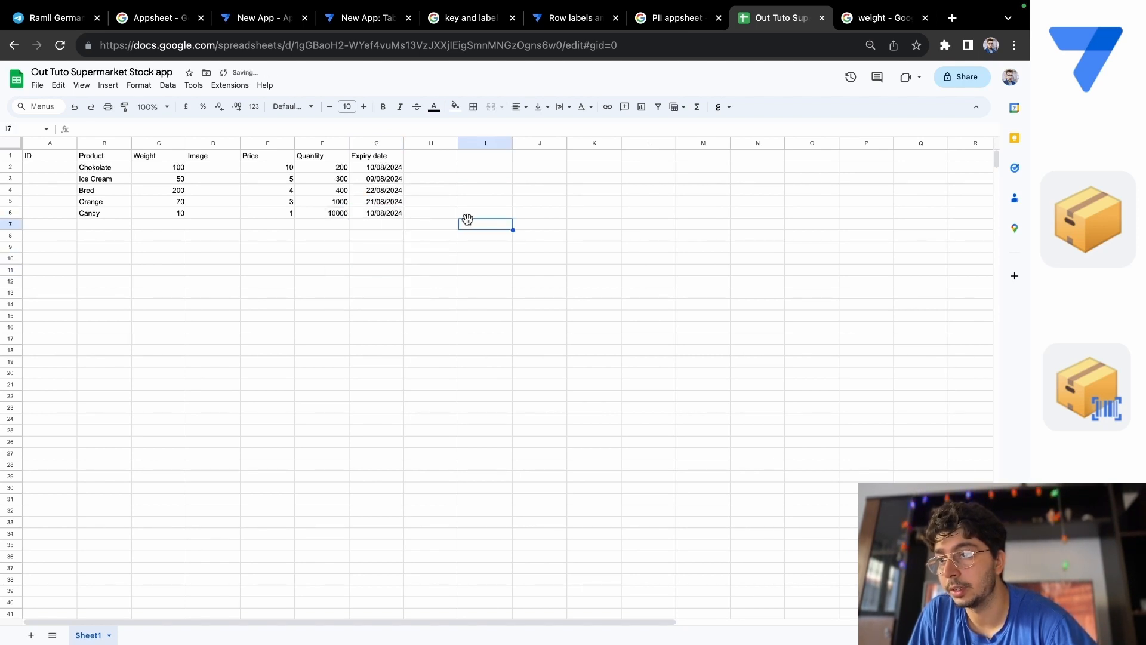
double_click(383, 213)
double_click(348, 281)
left_click(473, 216)
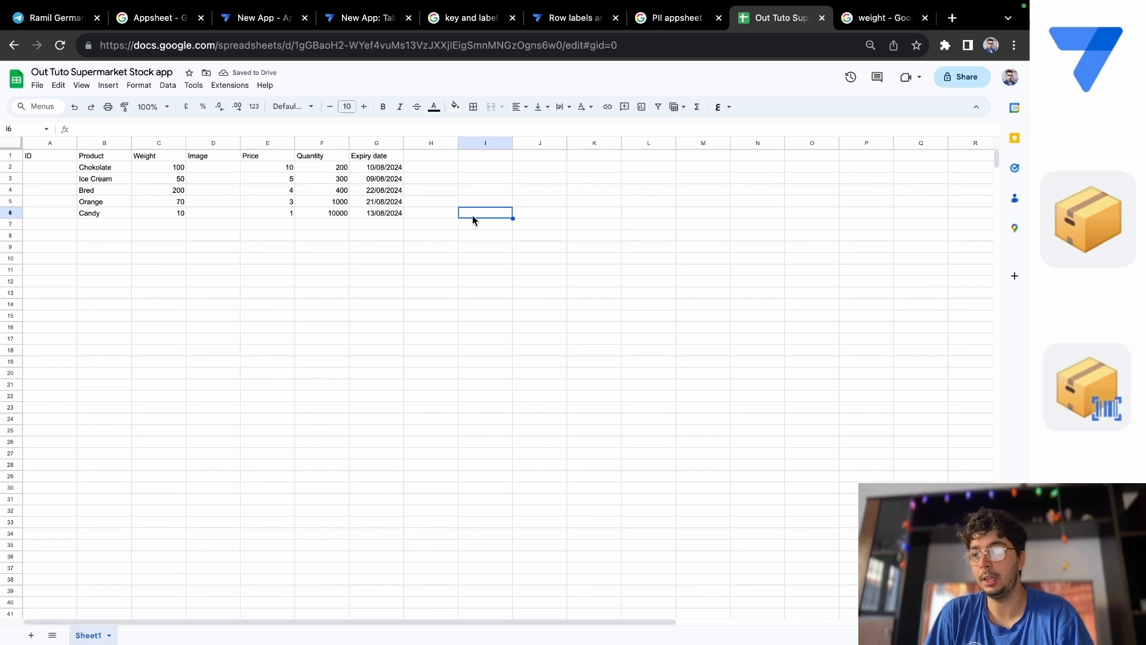
Enter the IDs 6e65754, mnbvhvu6, hgf654, hgh654 and hgfhtf654 for the five products in cells A2 to A6.
left_click(30, 169)
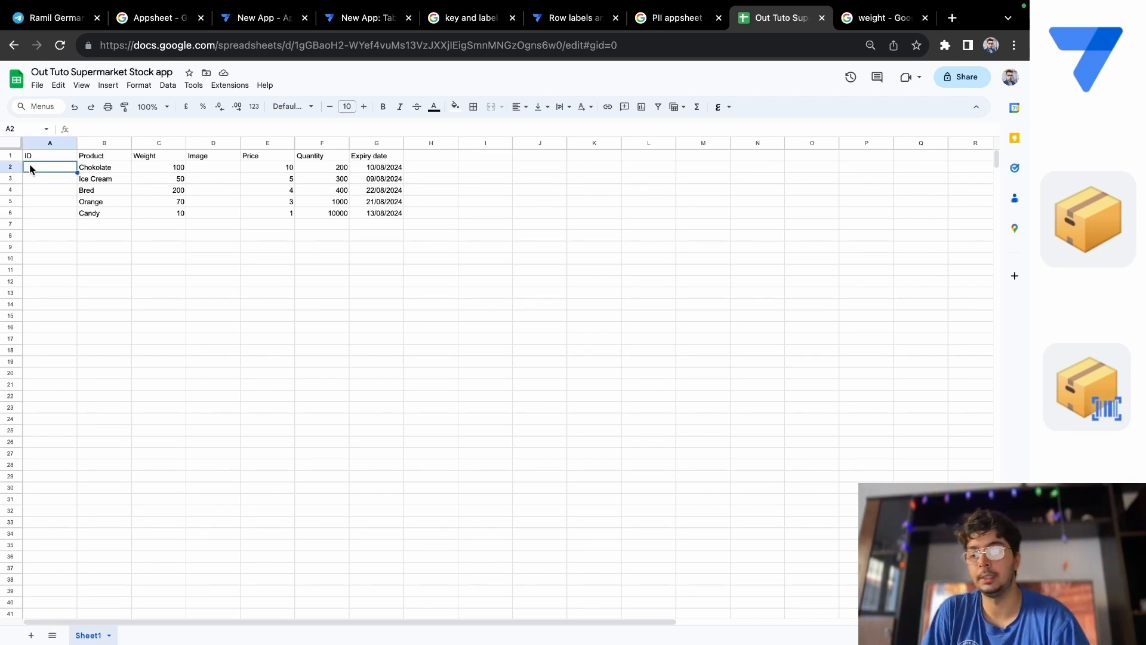
type("6e65754")
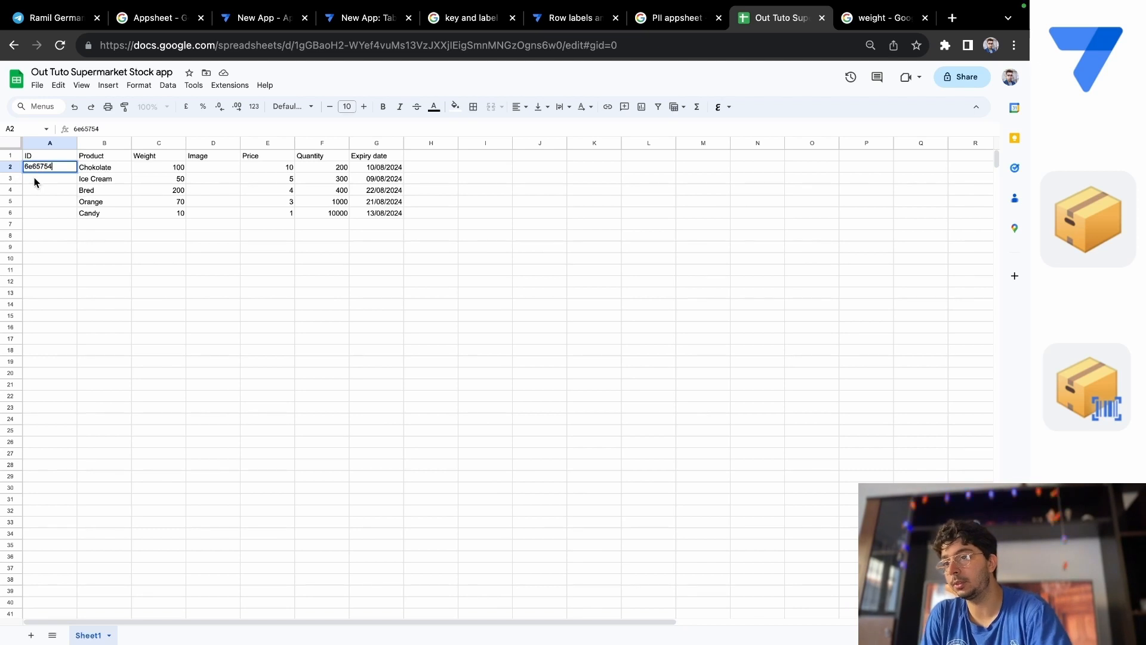
key("Return")
type("mnbvhvu6")
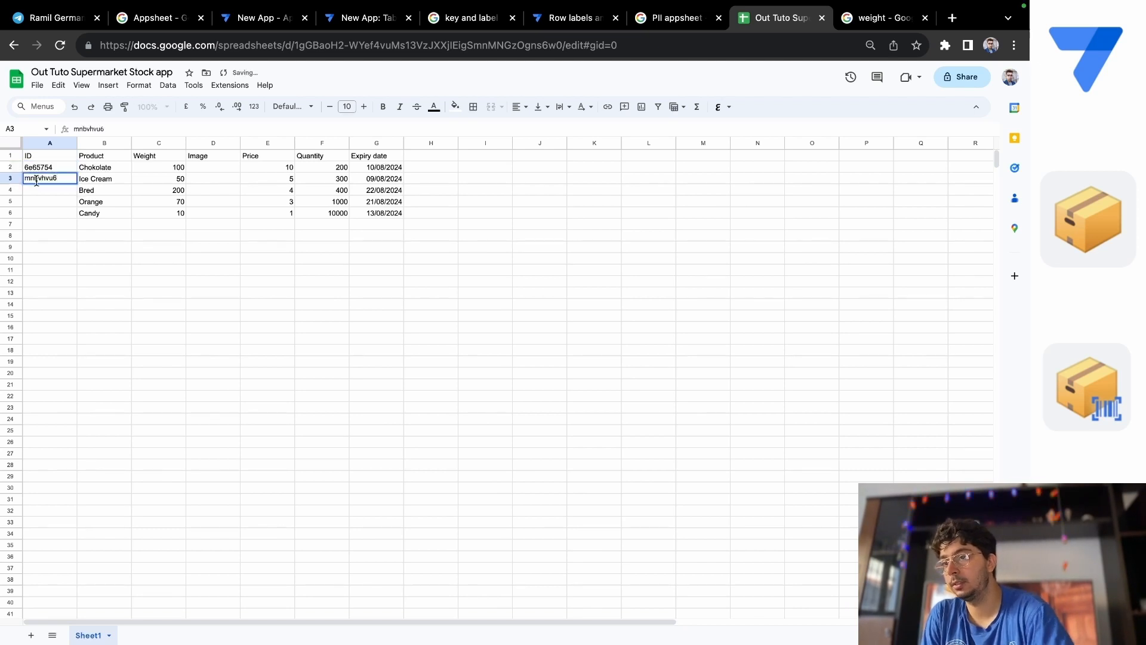
key("Return")
type("hgf654")
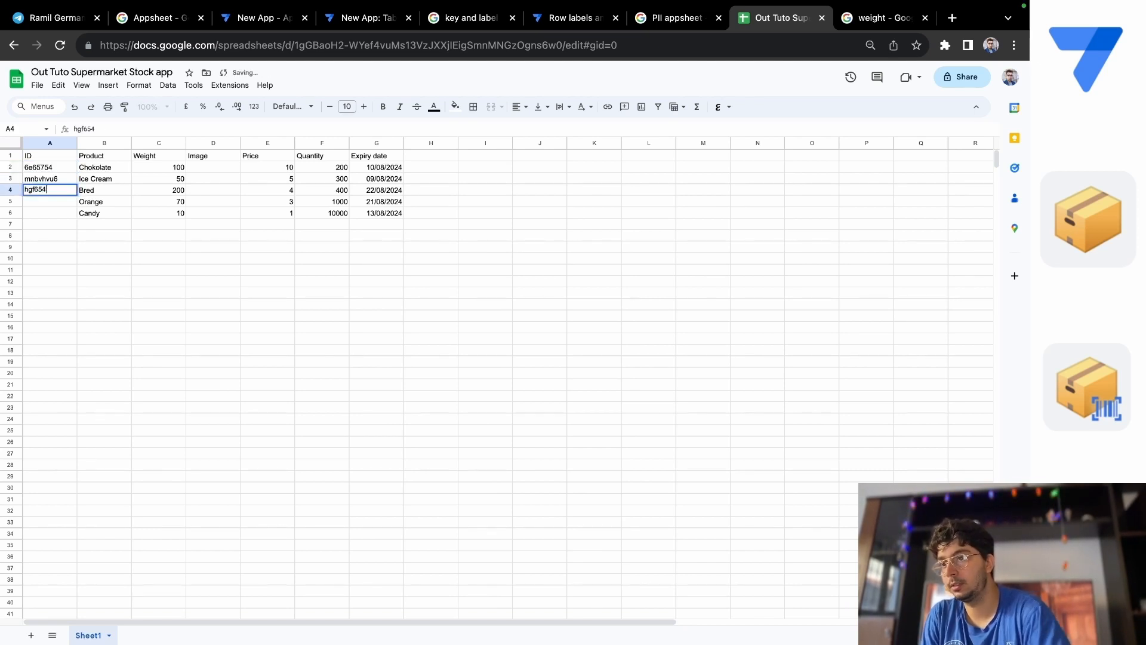
left_click(35, 197)
type("hgh654")
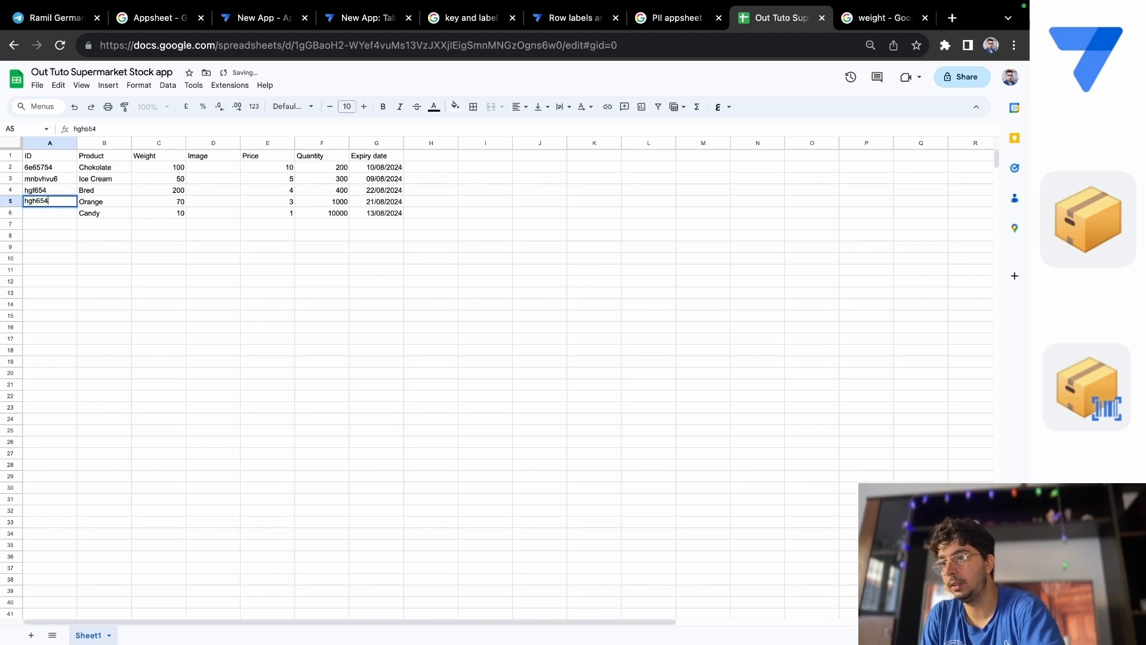
left_click(48, 213)
type("hgfhtf654")
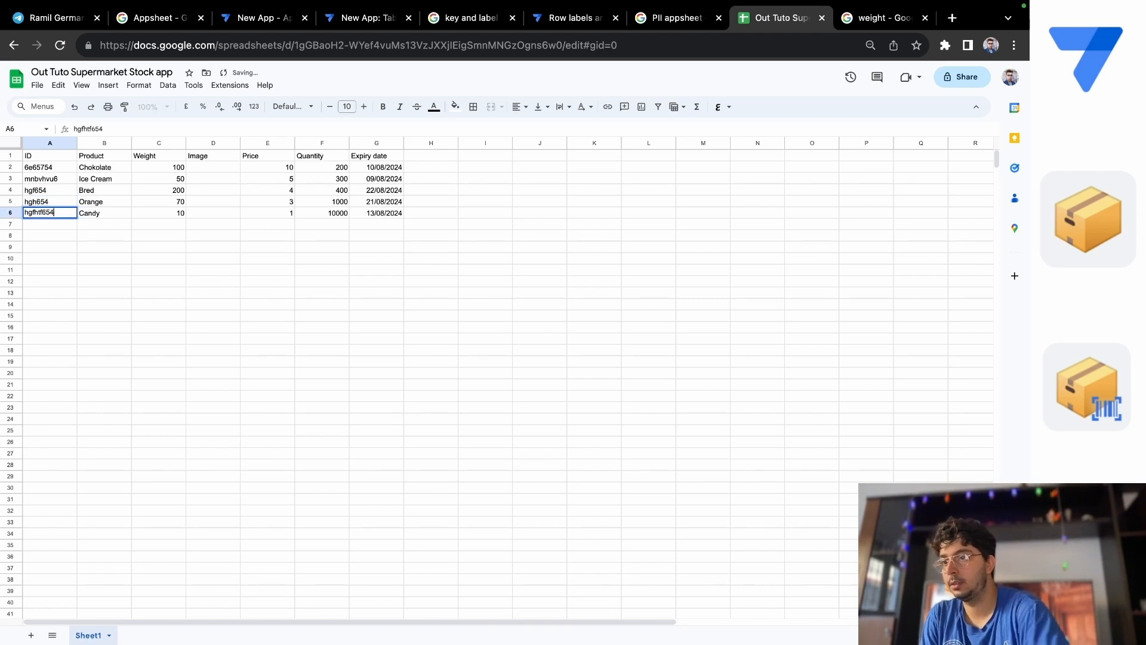
left_click(520, 213)
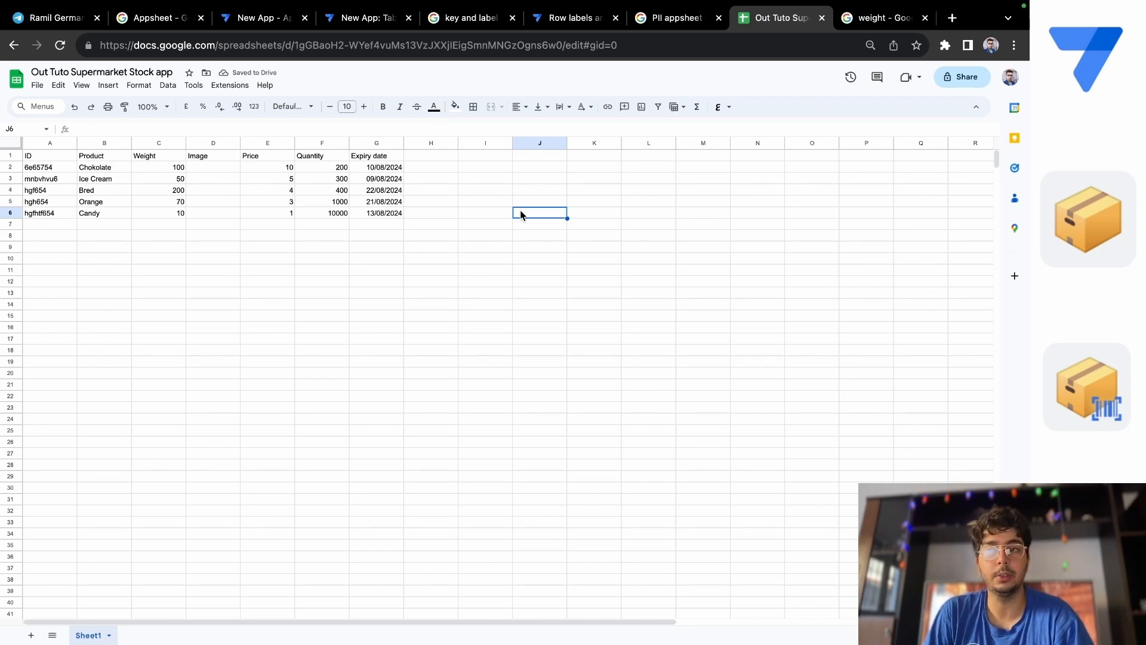
Switch to the AppSheet editor and start adding data from Google Sheets, up to searching for the file.
mouse_move(733, 3)
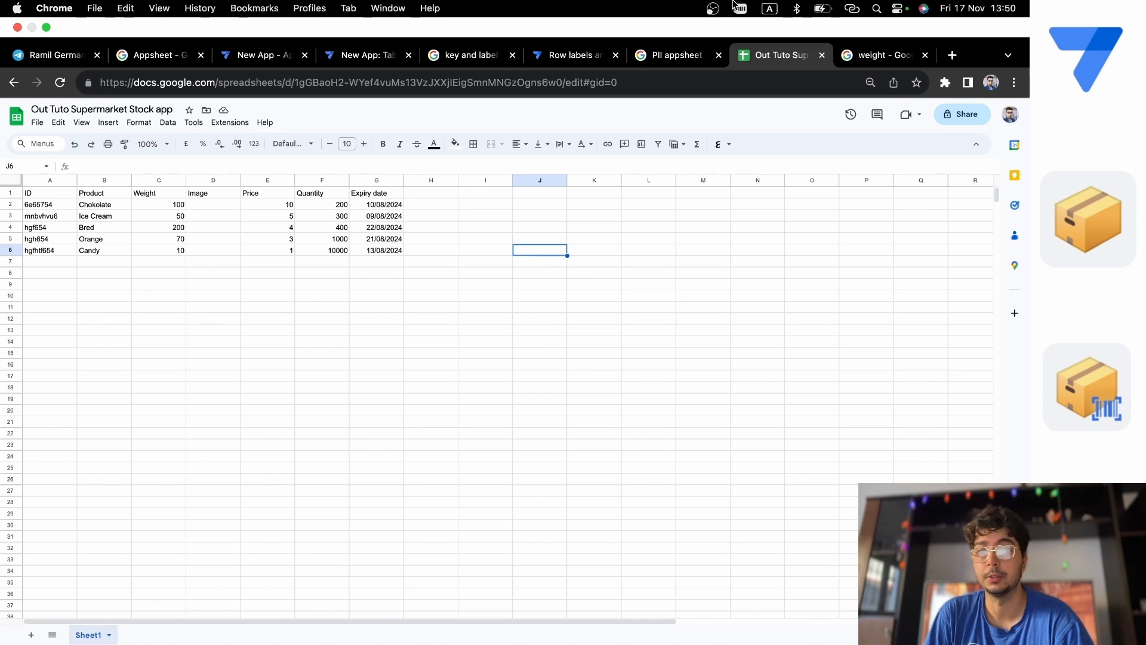
left_click(558, 62)
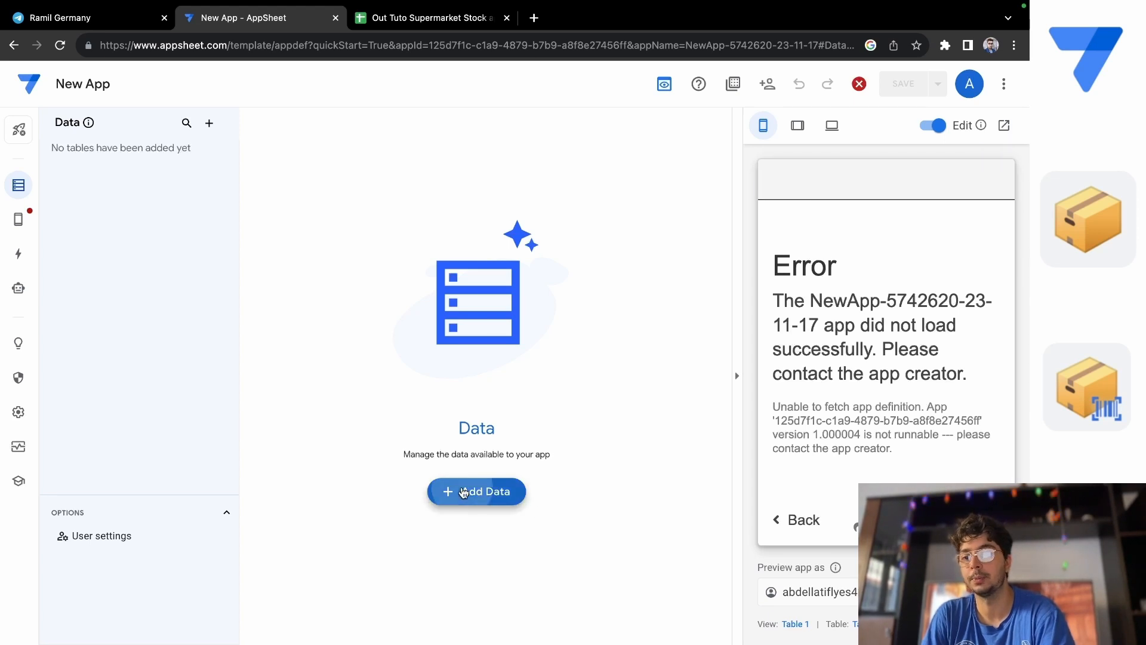
left_click(464, 490)
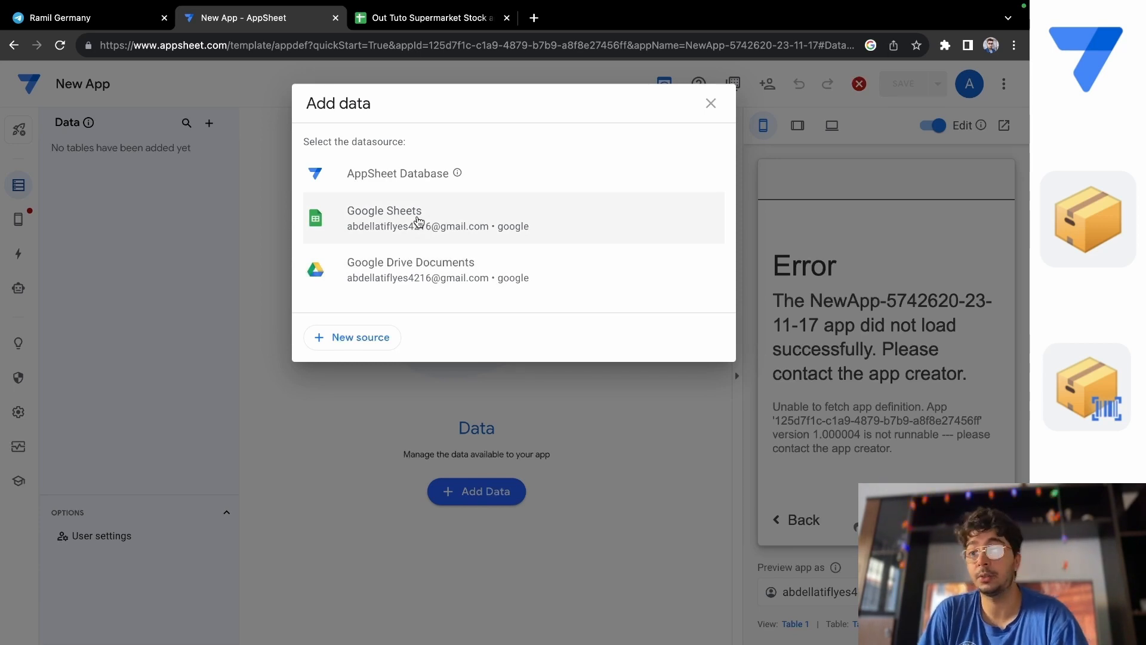
left_click(419, 221)
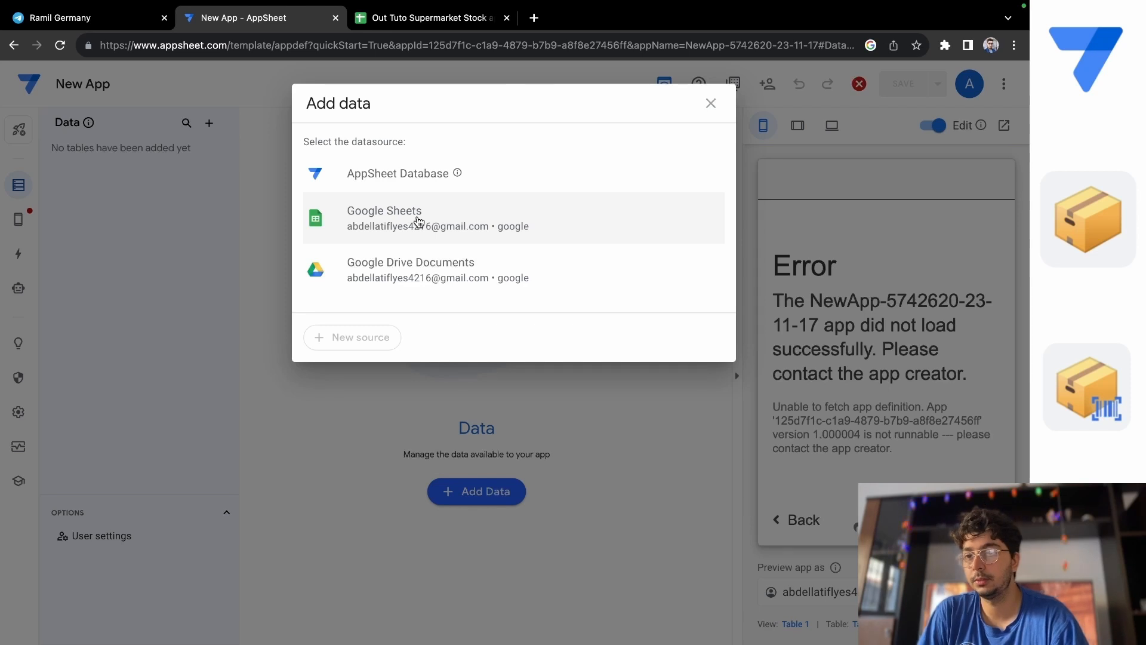
left_click(412, 225)
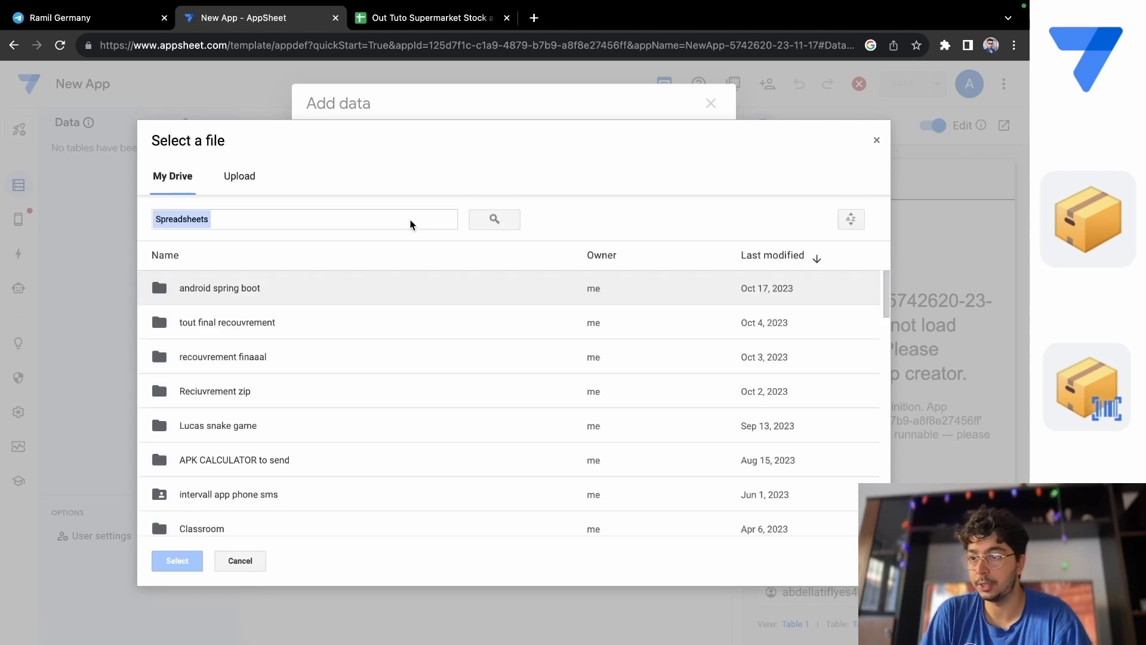
left_click(311, 216)
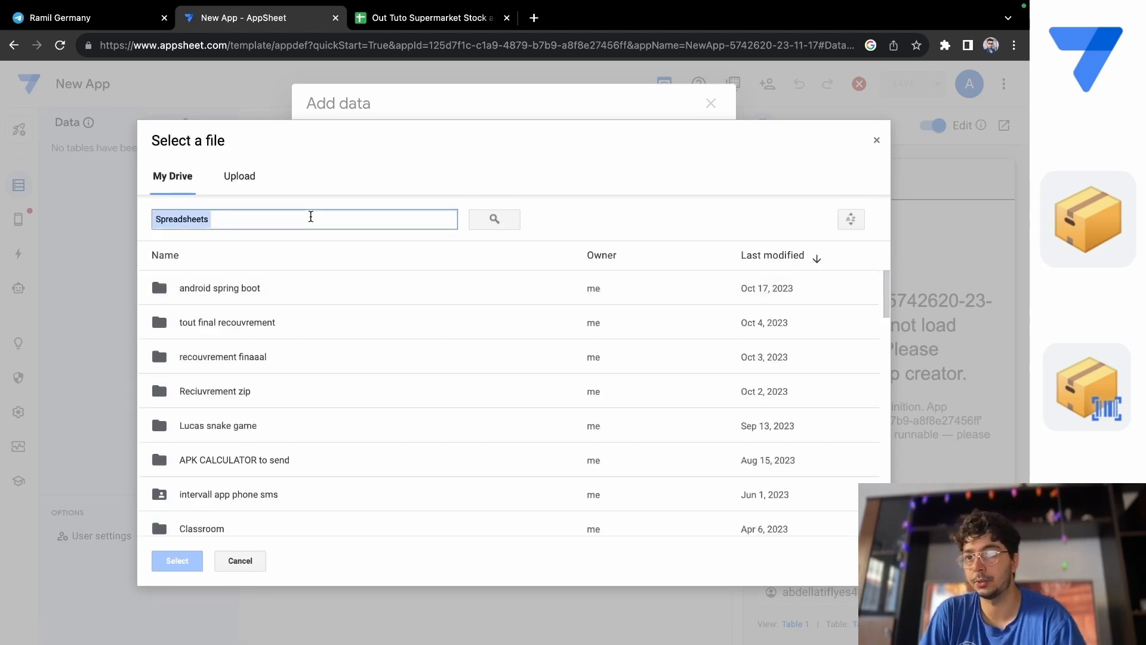
Switch to the Google Sheets spreadsheet and rename it "Our Tuto Supermarket Stock app".
left_click(431, 17)
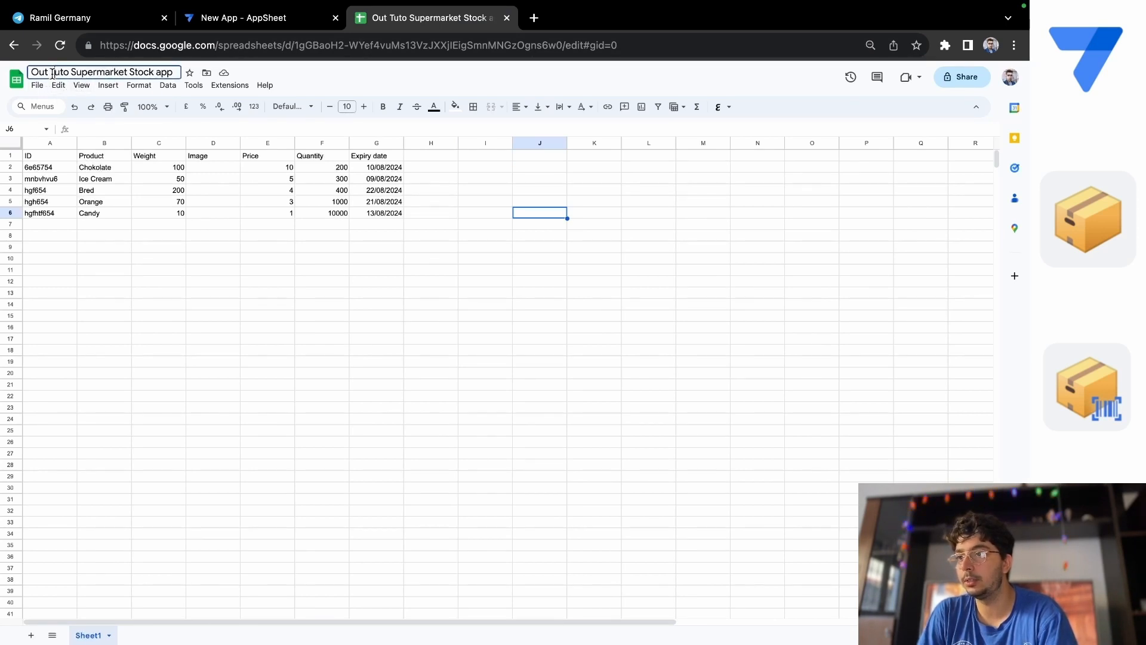
left_click(52, 73)
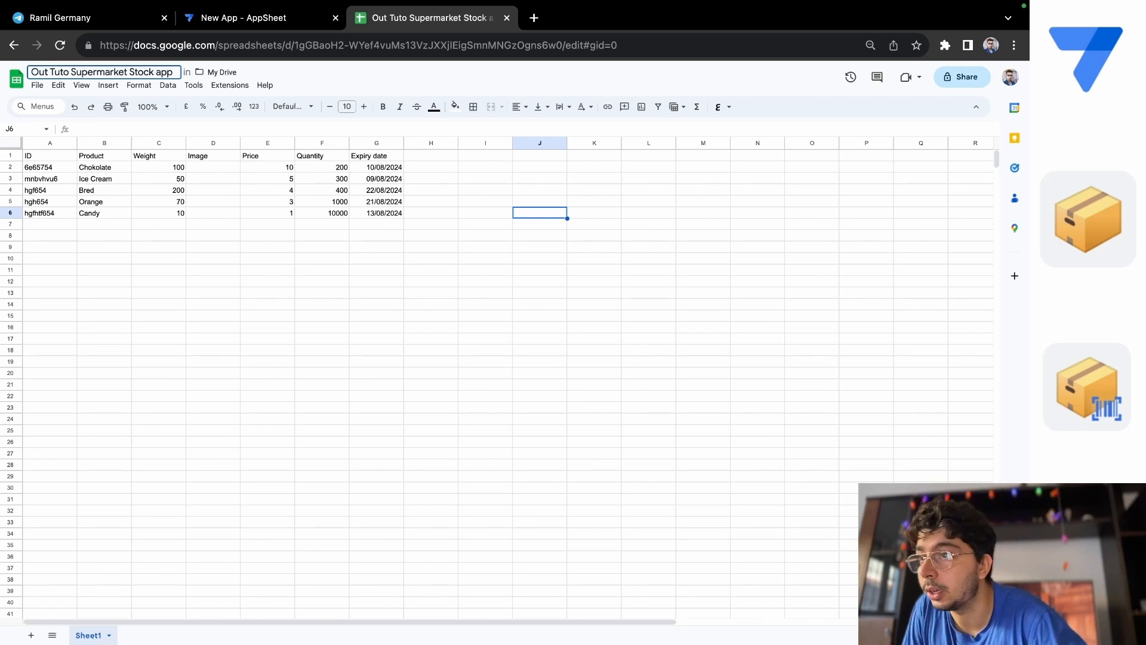
key("XF86AudioRaiseVolume")
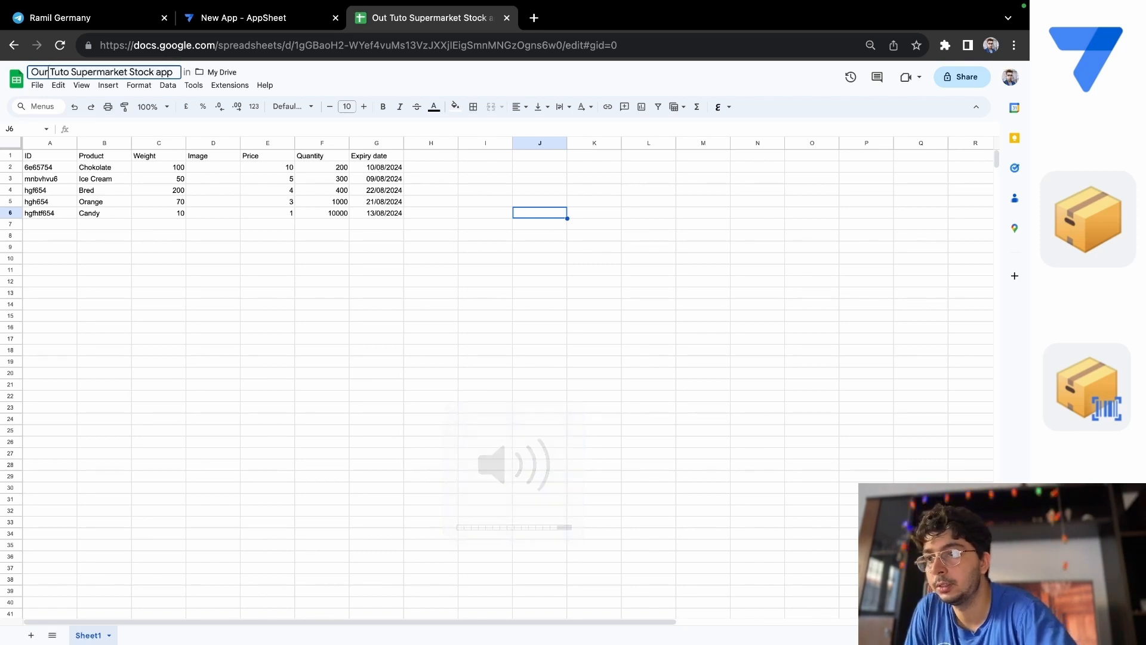
key("BackSpace")
type("r")
key("Return")
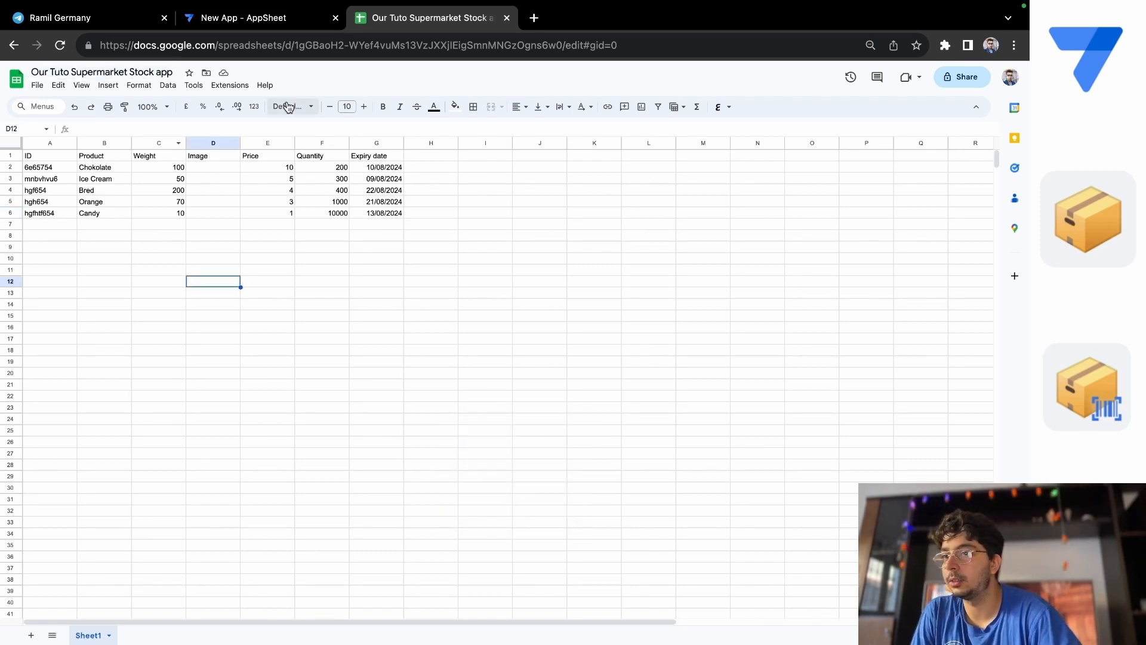
Return to AppSheet, search the spreadsheets for "ou" and choose the supermarket stock file as the data source.
left_click(239, 19)
left_click(231, 226)
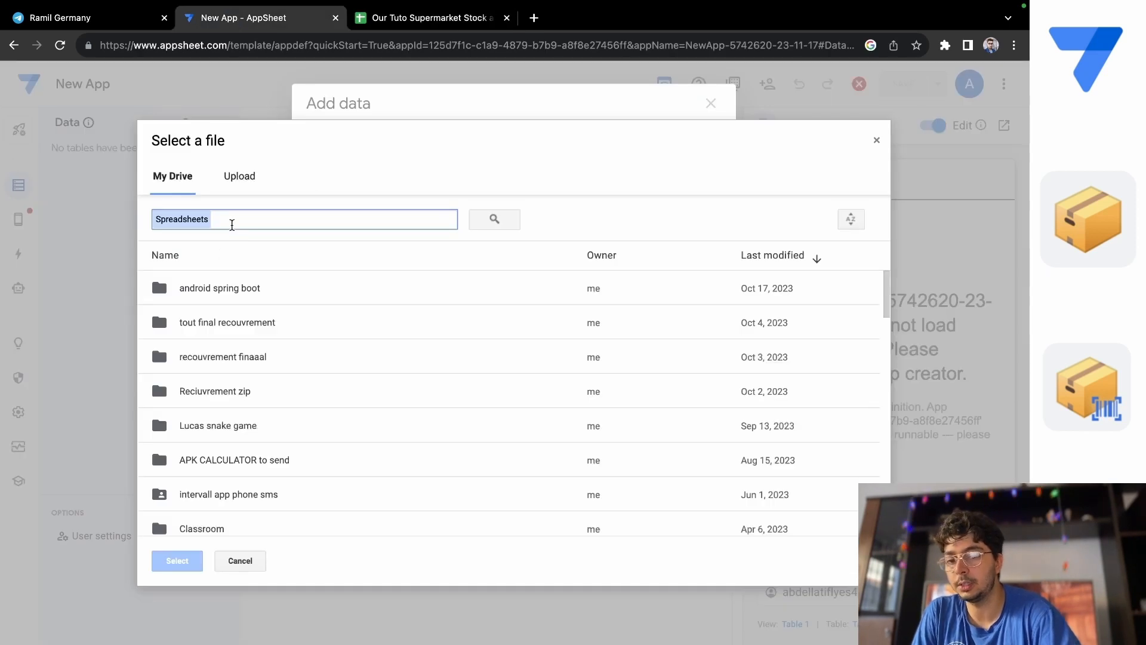
type("ou")
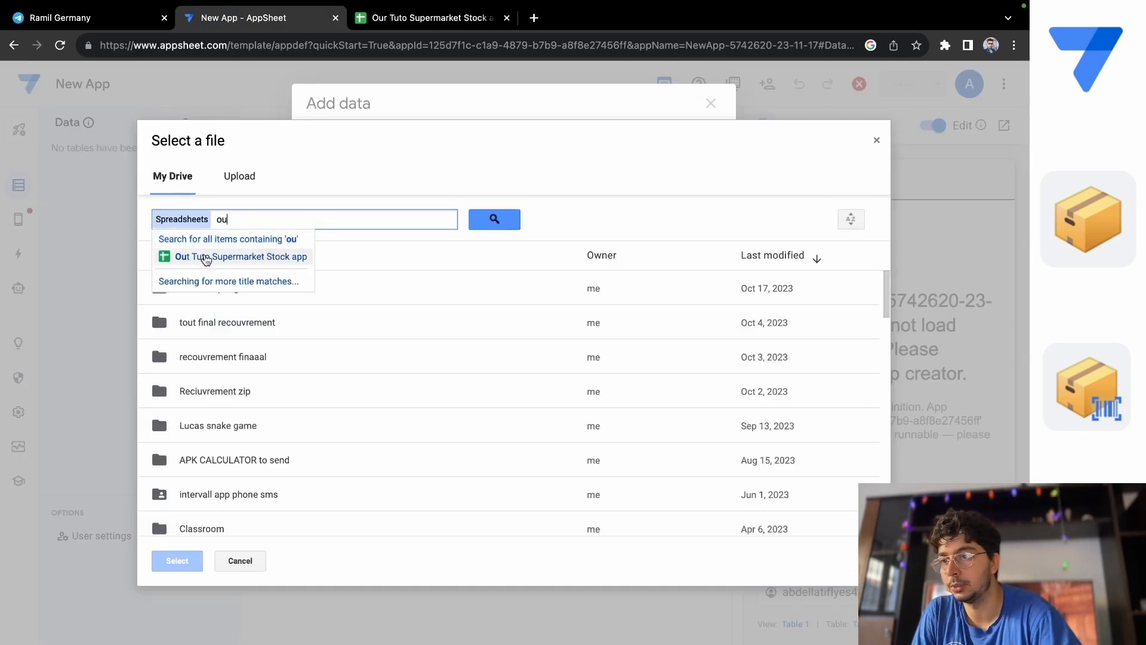
left_click(205, 256)
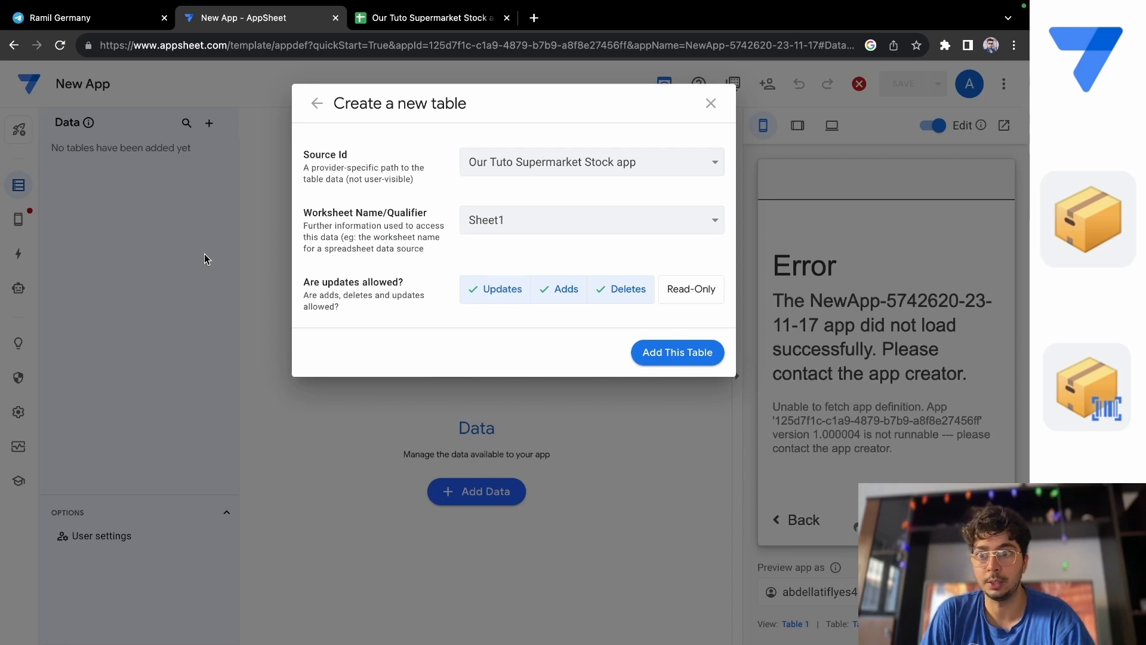
Examine the worksheet choices for the new table and compare them with the worksheet in the spreadsheet.
left_click(513, 220)
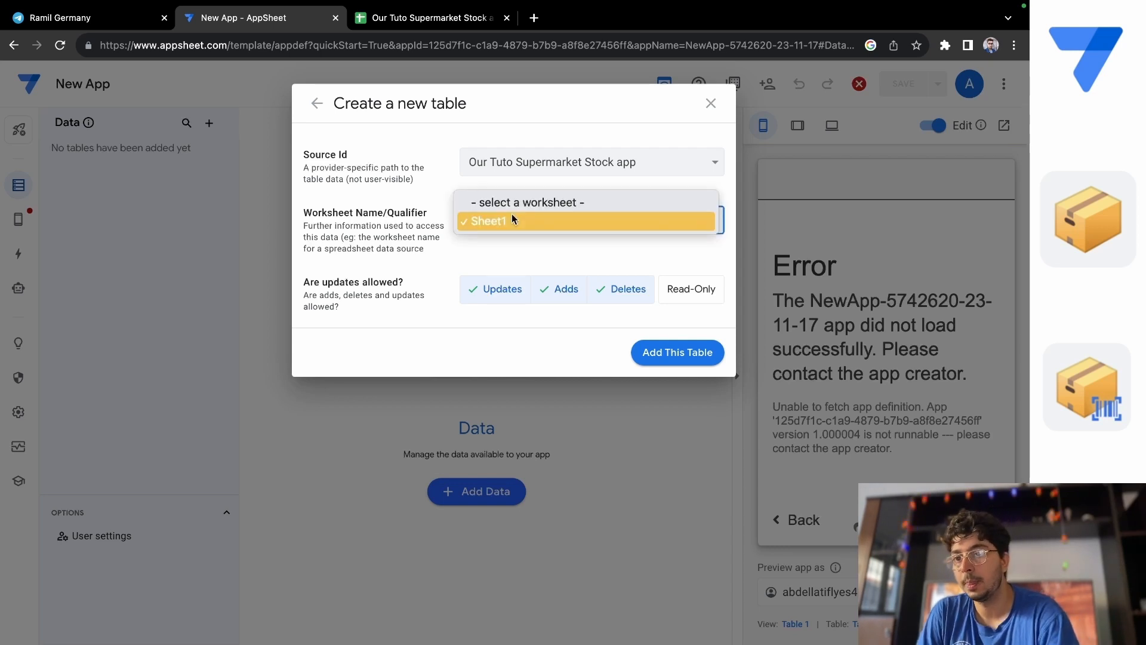
left_click(372, 242)
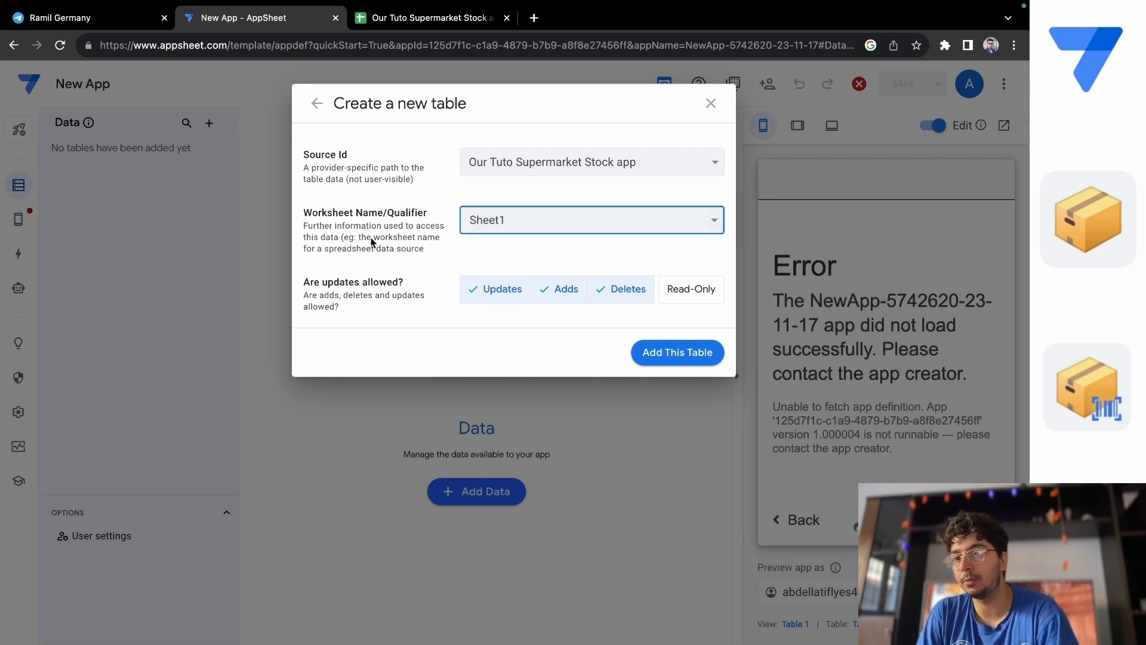
left_click(363, 20)
mouse_move(105, 636)
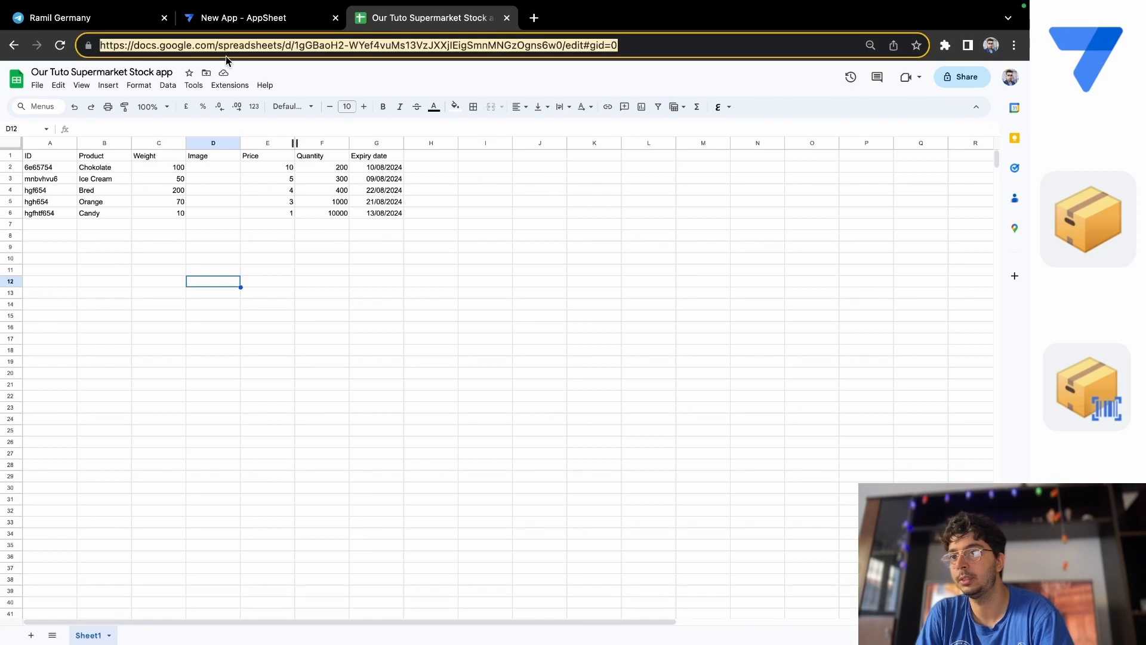
left_click(234, 19)
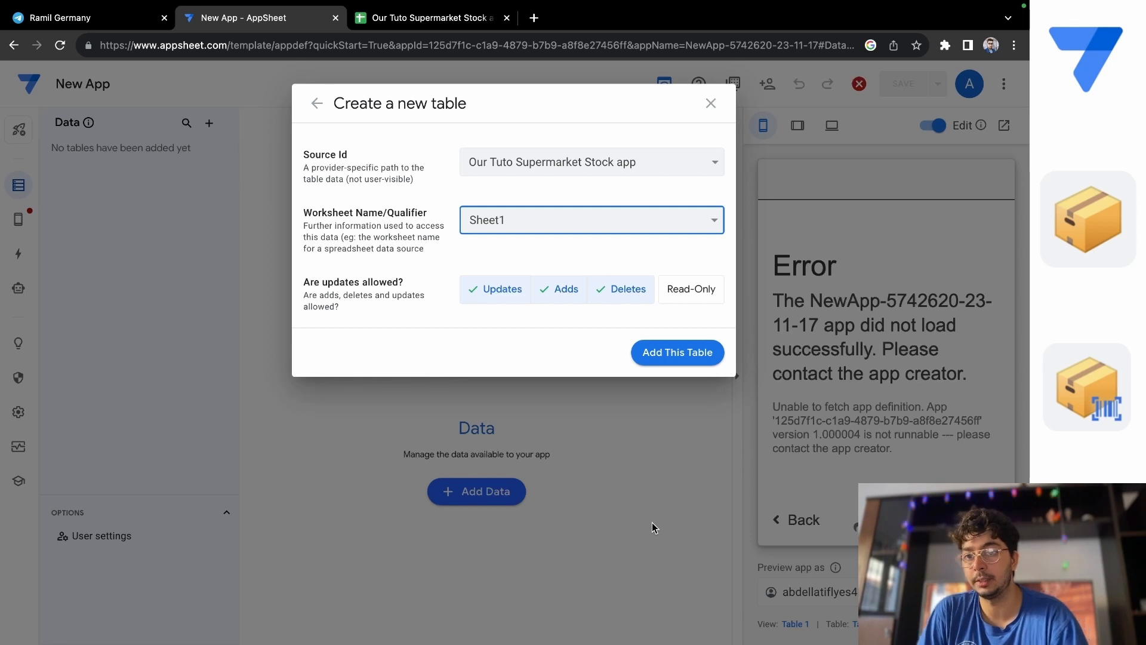
left_click(692, 287)
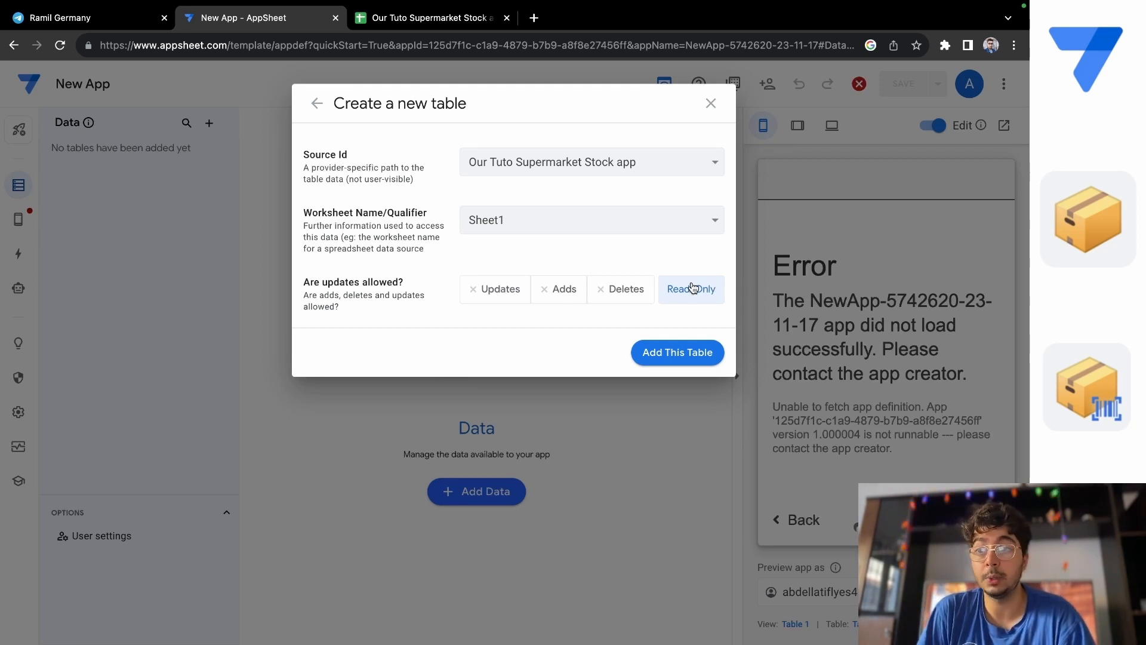
left_click(637, 291)
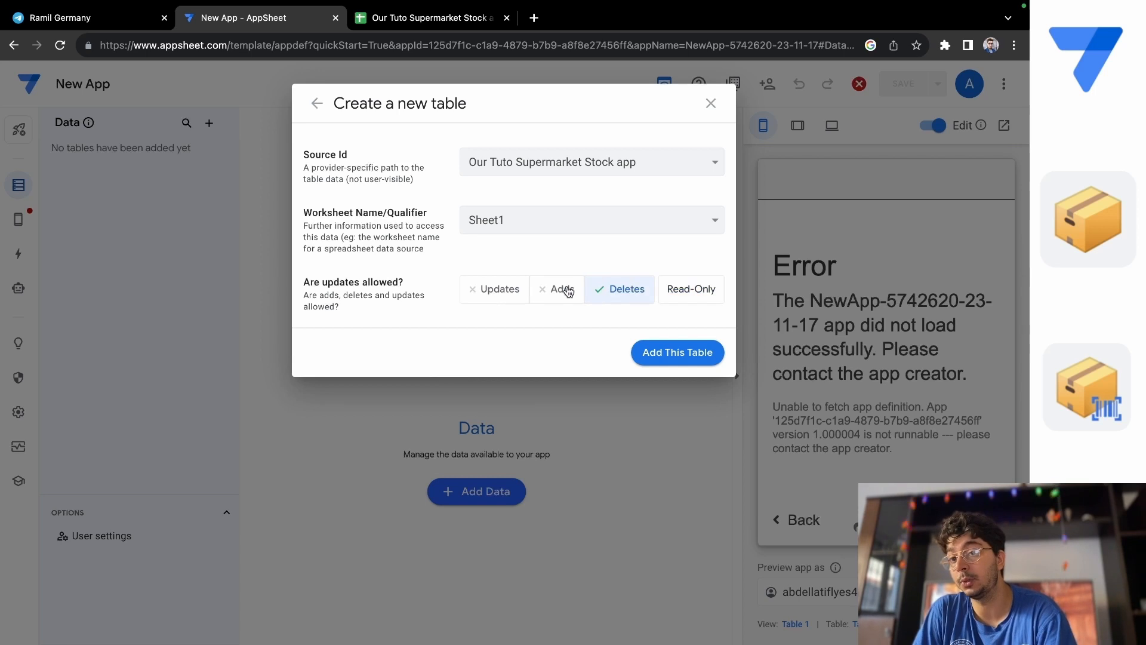
left_click(543, 290)
left_click(472, 290)
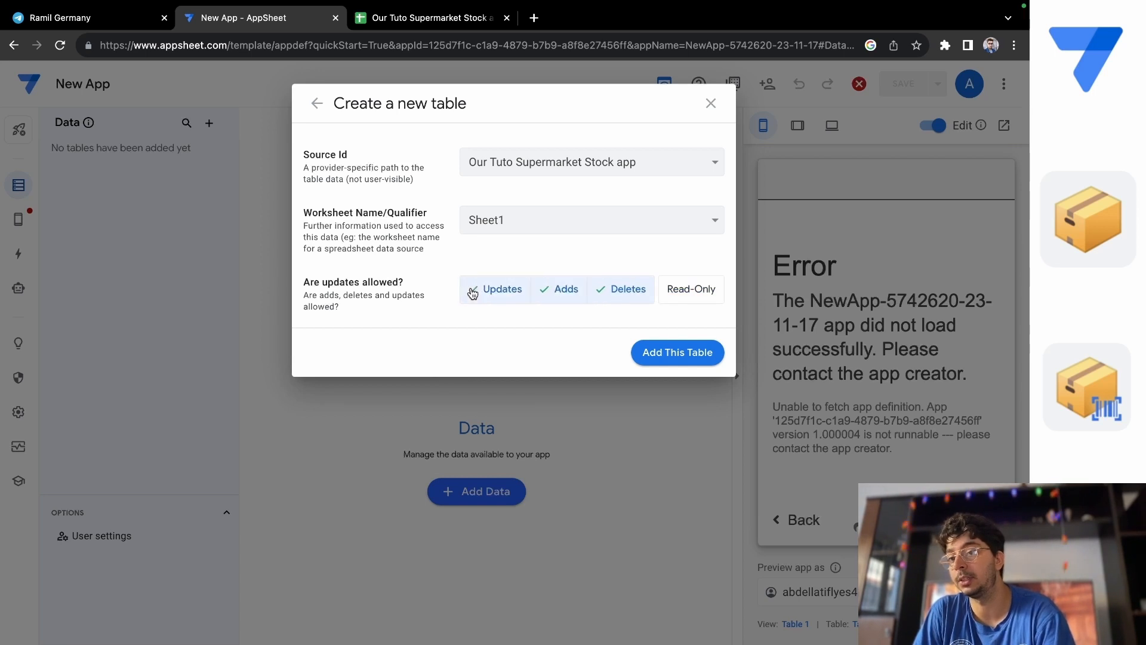
Add Sheet1 of the supermarket stock spreadsheet as a table with updates, adds and deletes allowed, and look over its columns.
left_click(700, 355)
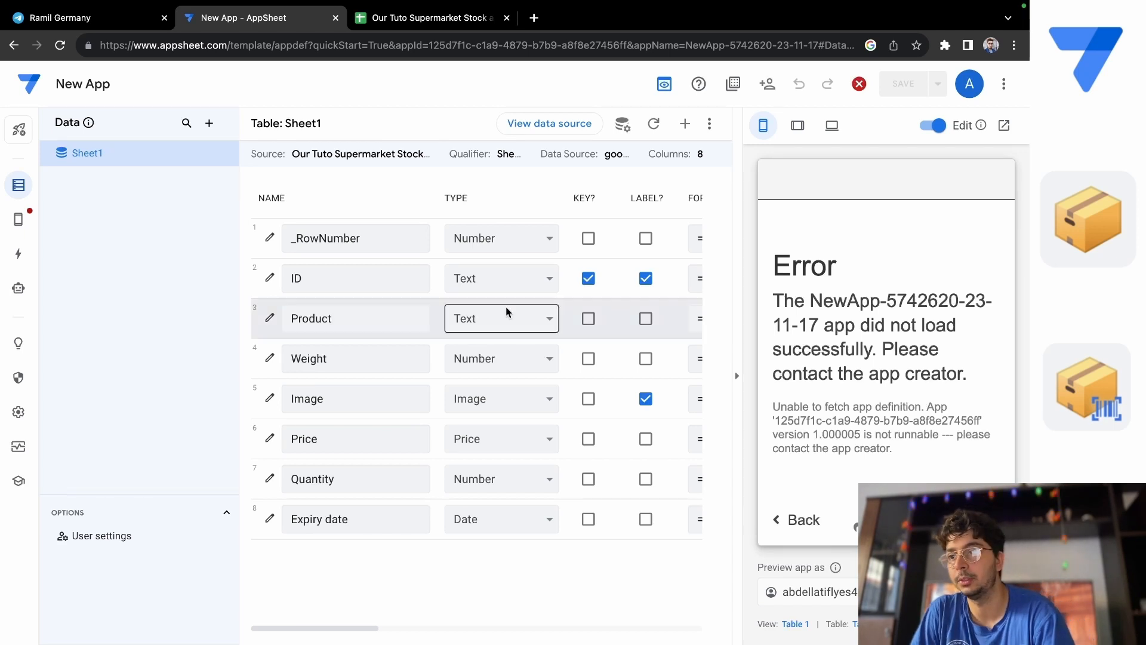
scroll(507, 312, "right", 10)
scroll(508, 313, "left", 10)
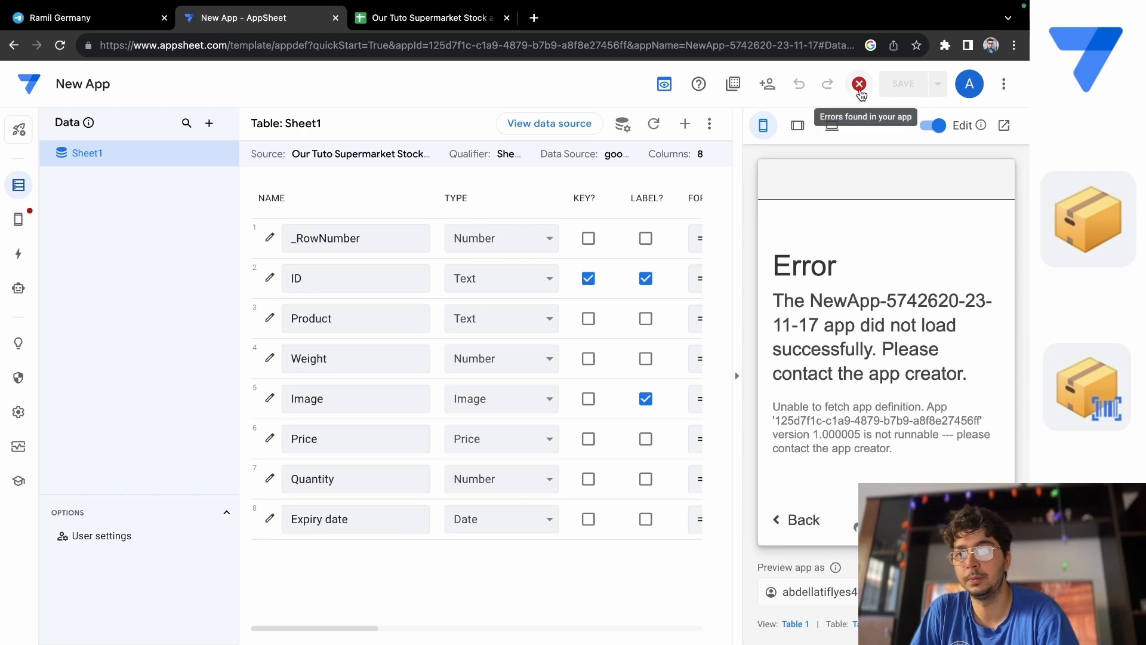
Check the app's reported error, delete the broken Table 1 view that causes it, and save the app with the Sheet1 view.
left_click(860, 85)
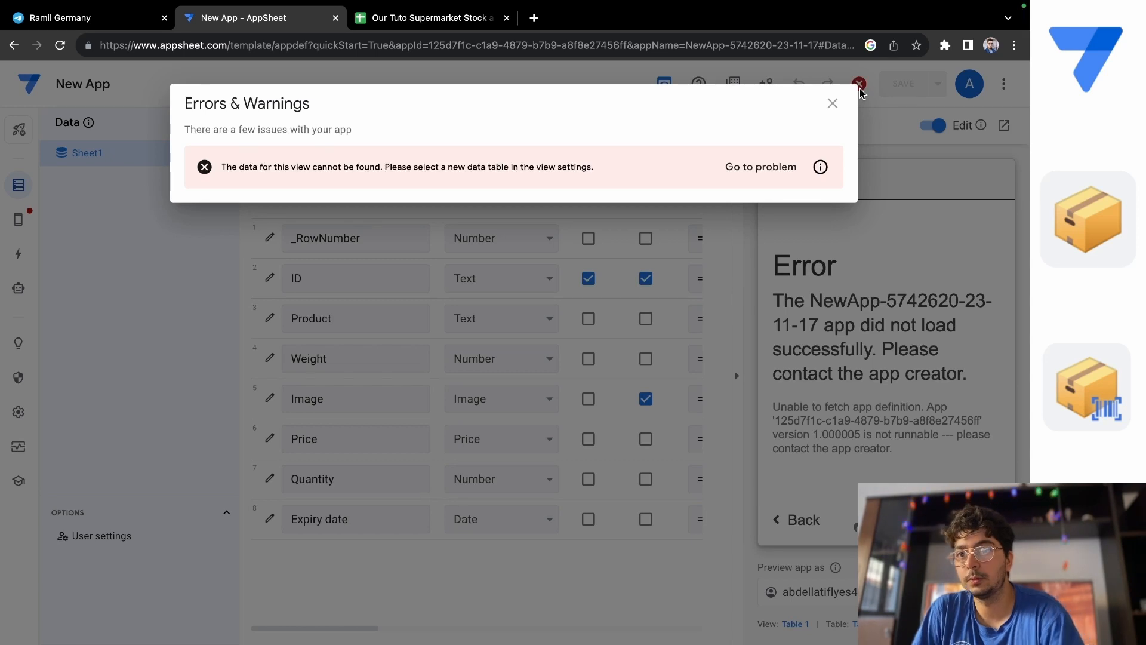
left_click(833, 104)
left_click(19, 221)
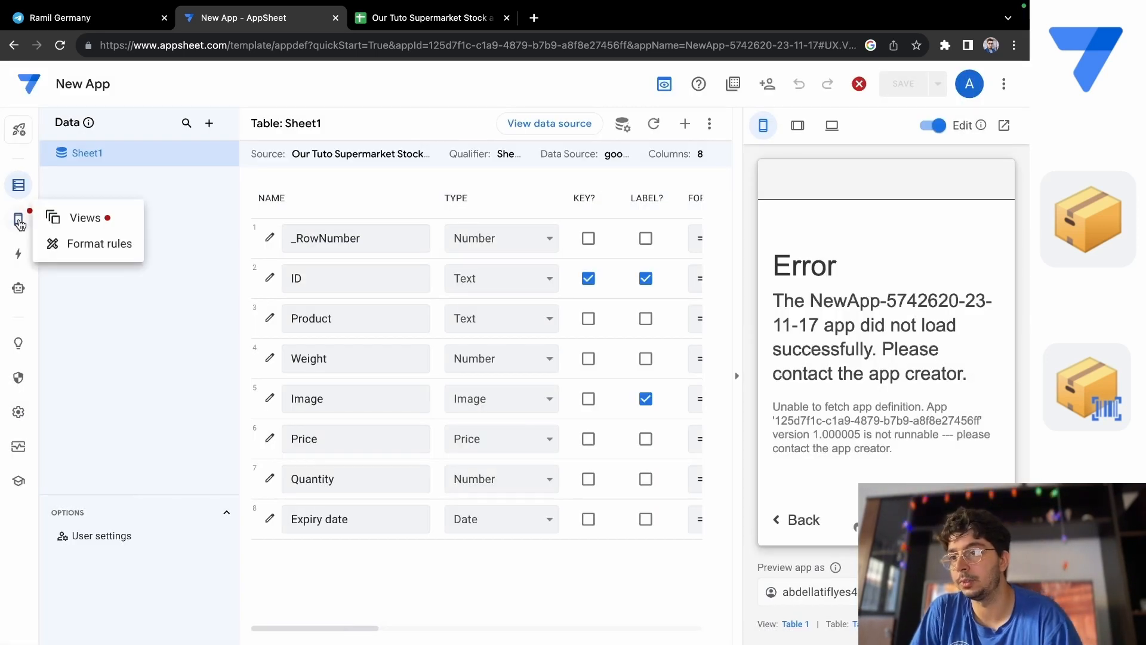
left_click(73, 225)
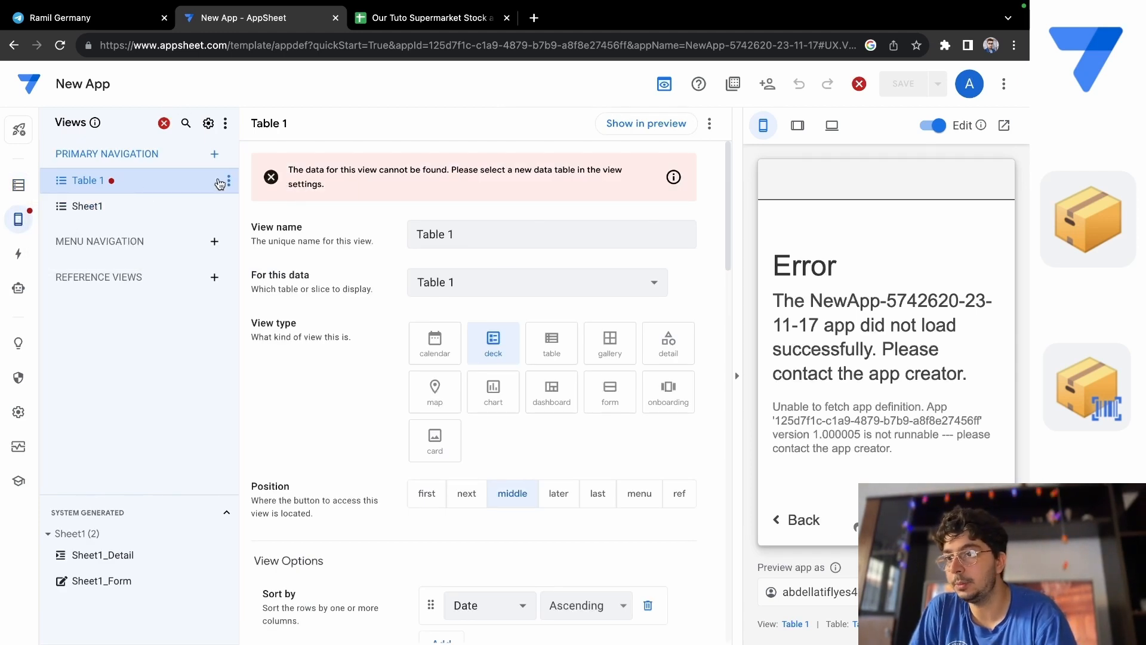
left_click(228, 181)
left_click(272, 305)
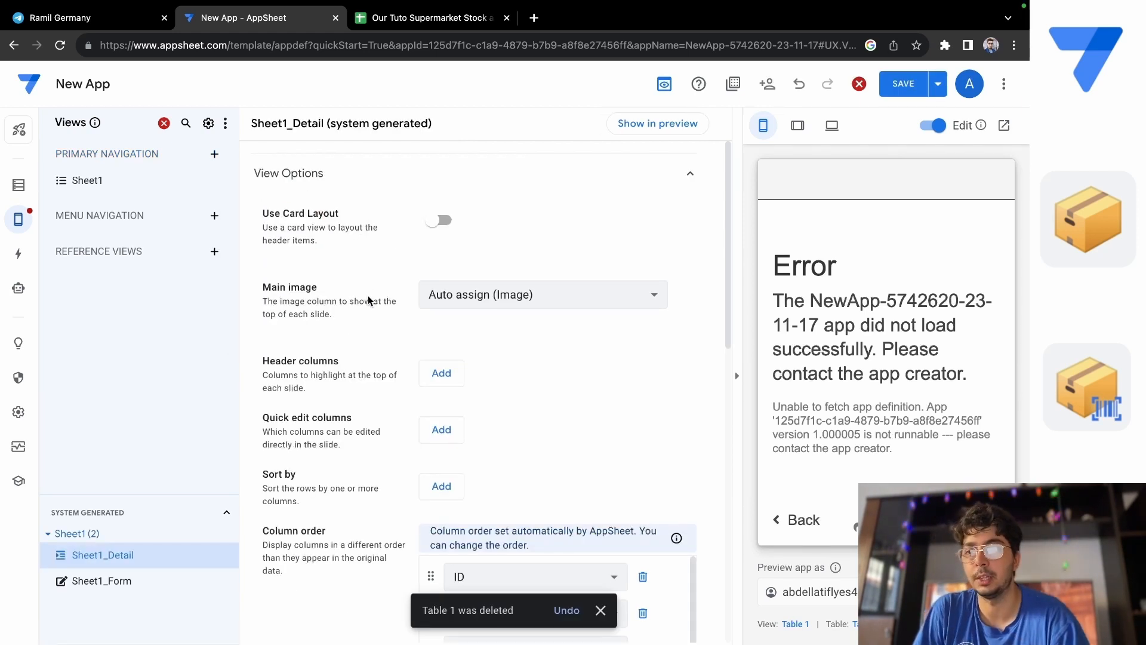
left_click(79, 184)
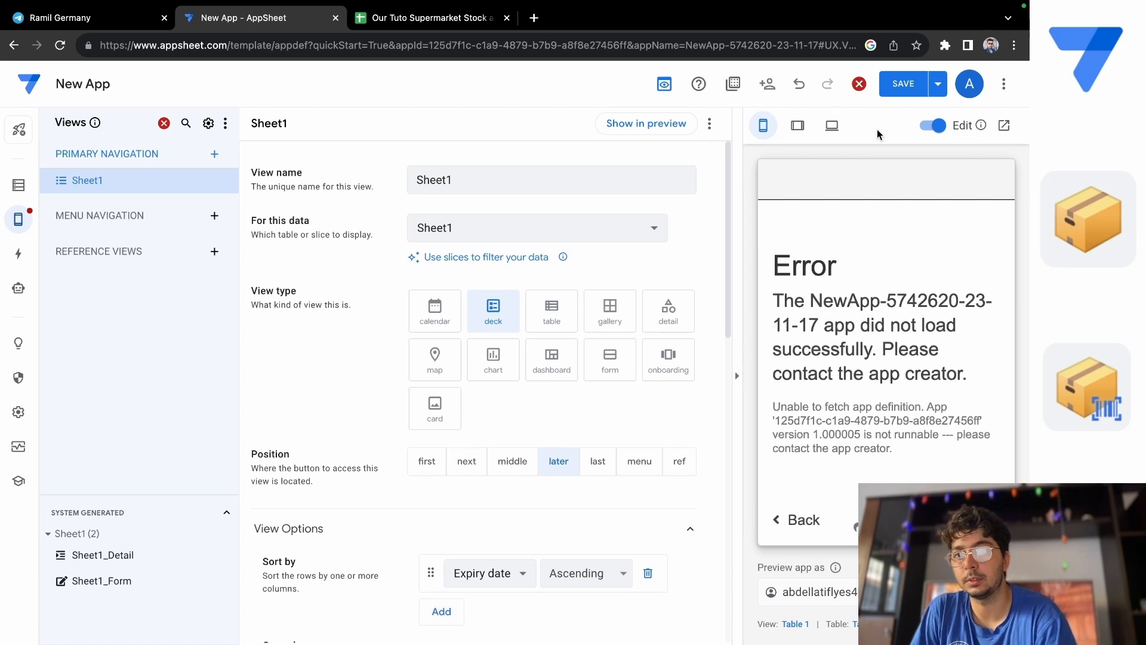
left_click(906, 83)
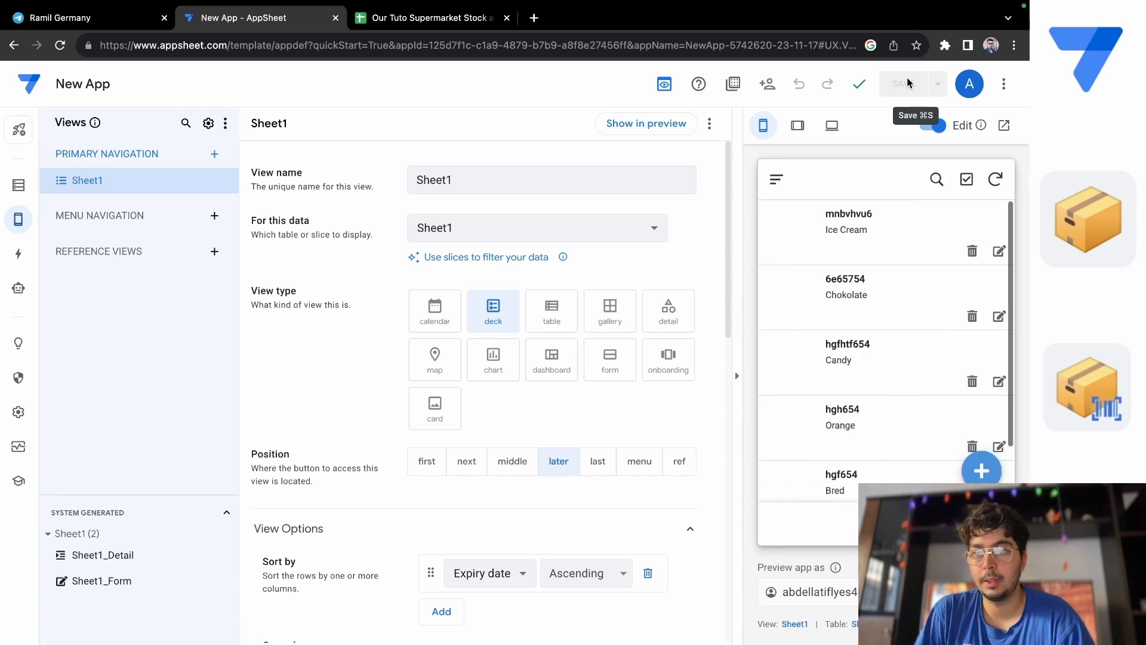
Examine the product list in the app preview and all fields in the edit form of the Ice Cream record.
scroll(848, 346, "down", 1)
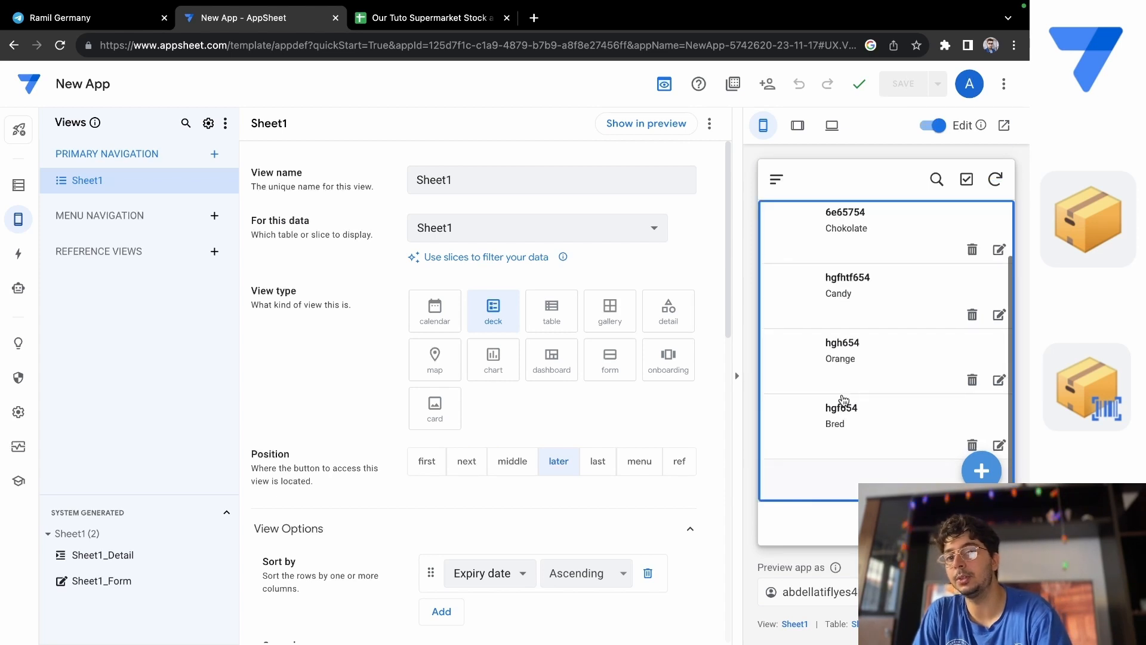
scroll(855, 352, "up", 1)
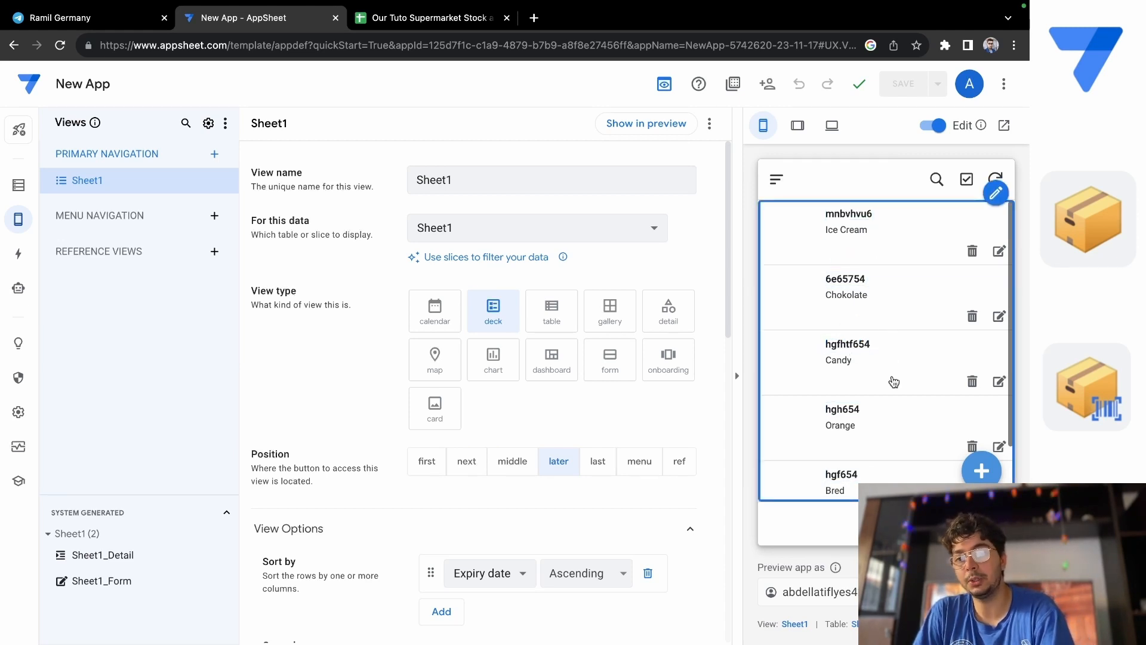
scroll(894, 382, "down", 1)
scroll(894, 382, "up", 1)
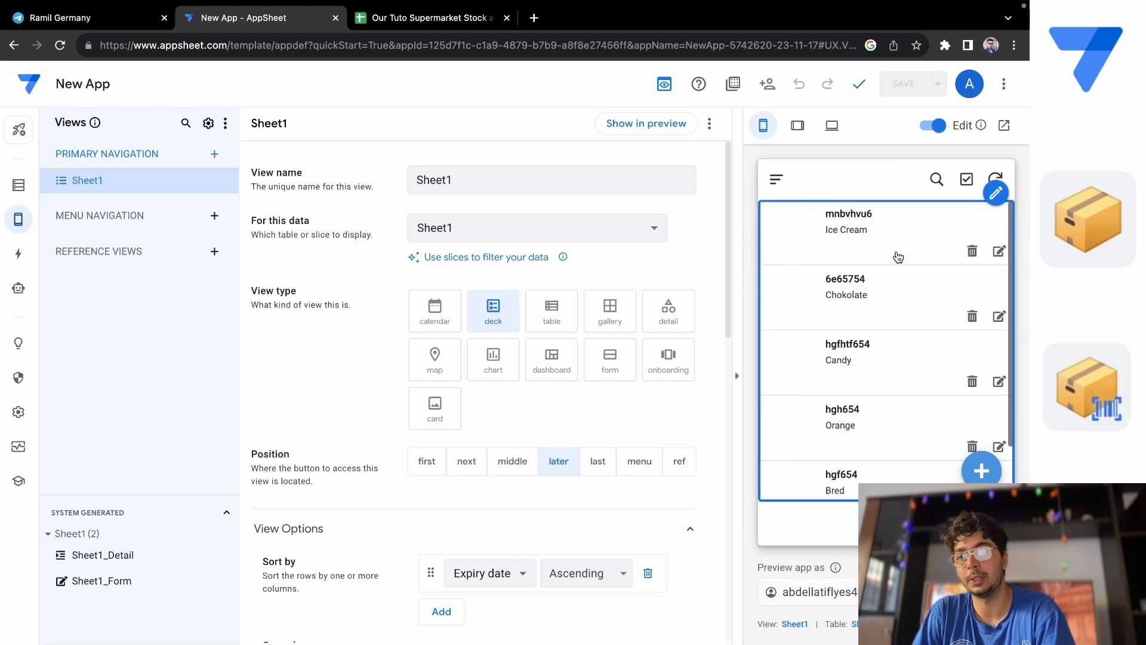
left_click(898, 258)
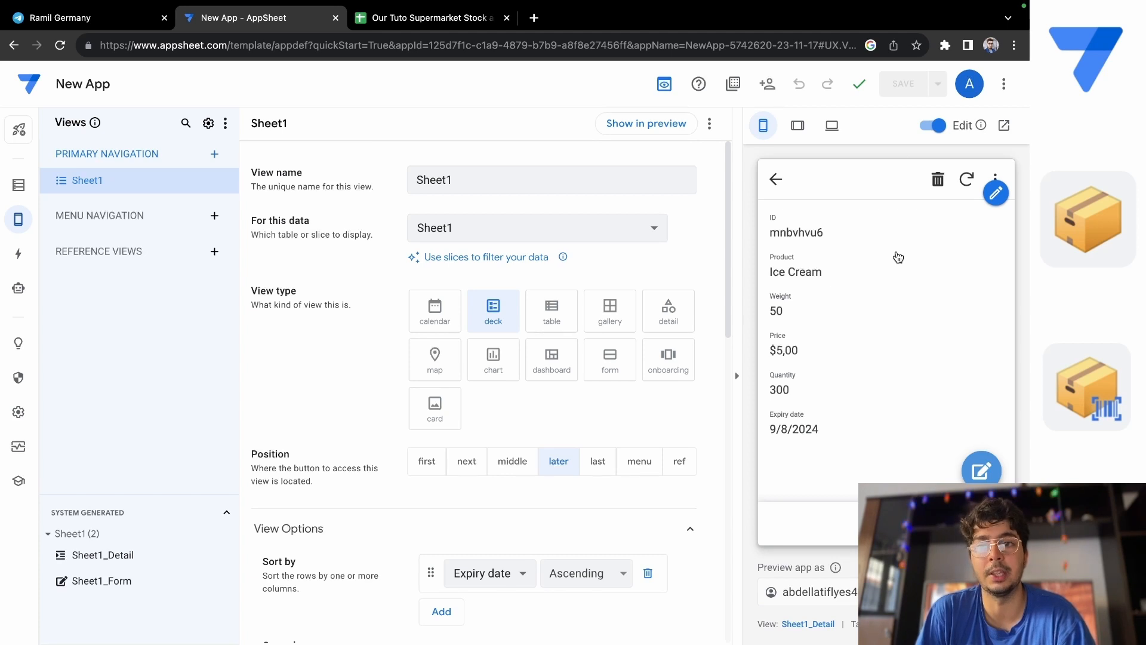
left_click(979, 474)
left_click(914, 411)
scroll(914, 410, "down", 4)
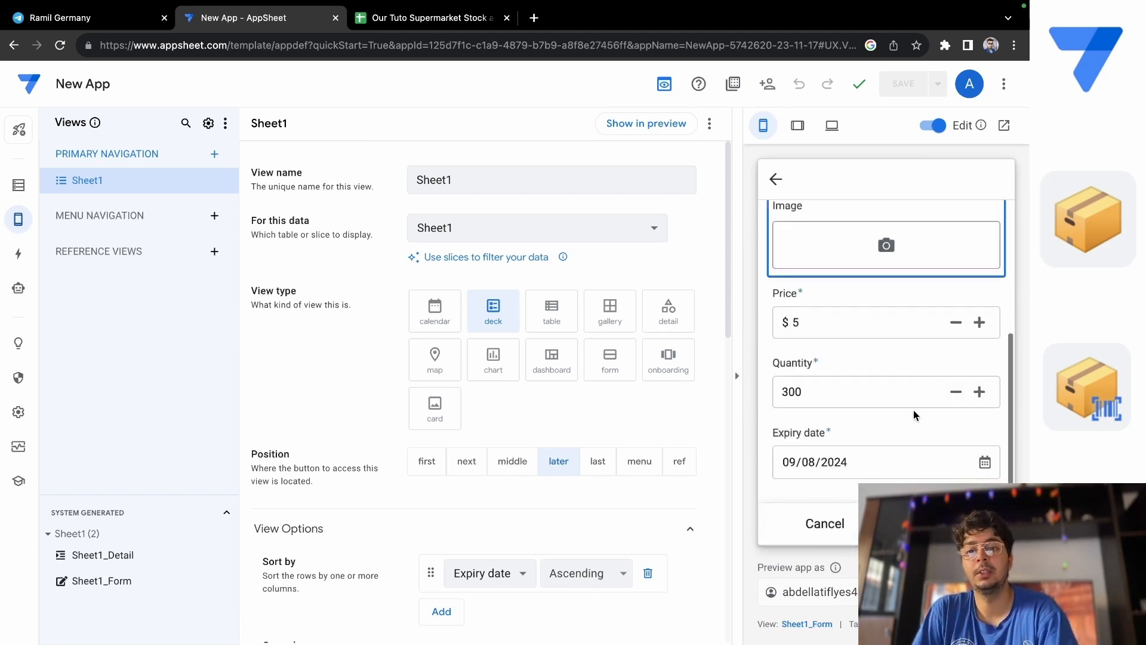
scroll(914, 409, "up", 1)
scroll(914, 410, "up", 3)
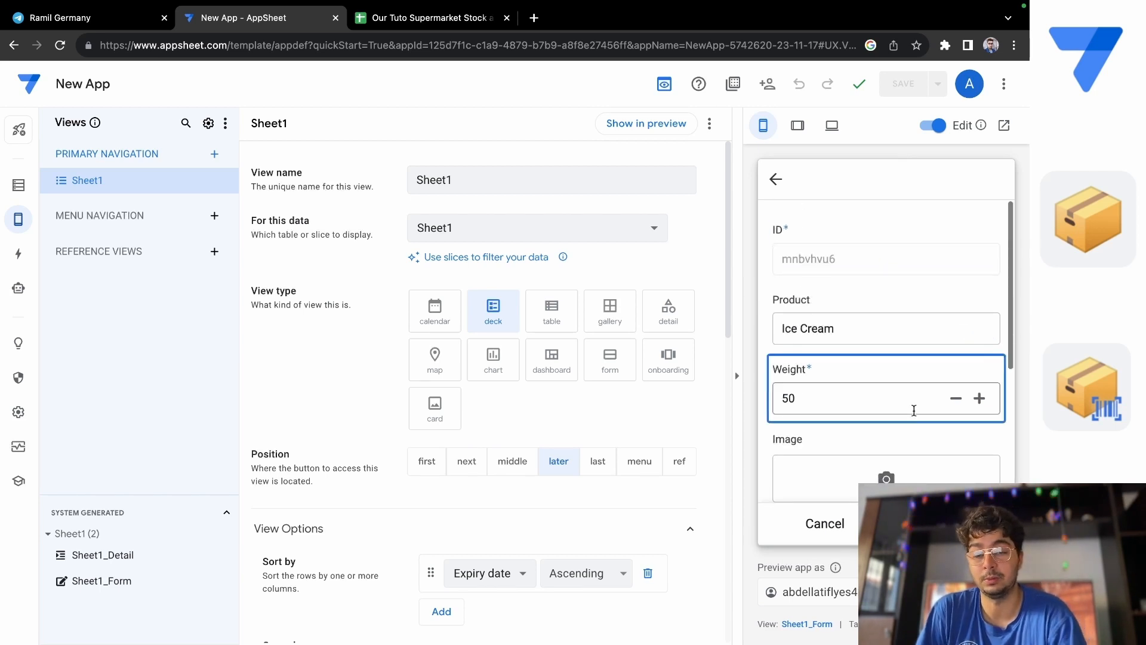
scroll(914, 411, "down", 4)
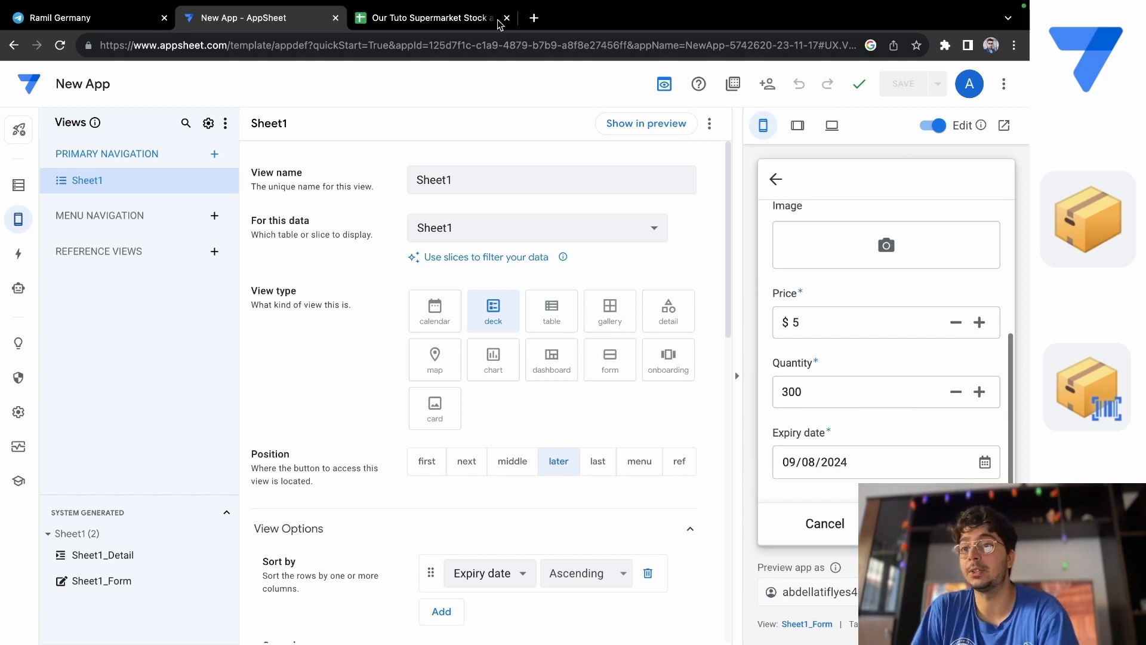
Compare the Ice Cream form with the Google Sheets spreadsheet, and return to AppSheet to cancel the edit and go back to the product list.
left_click(454, 18)
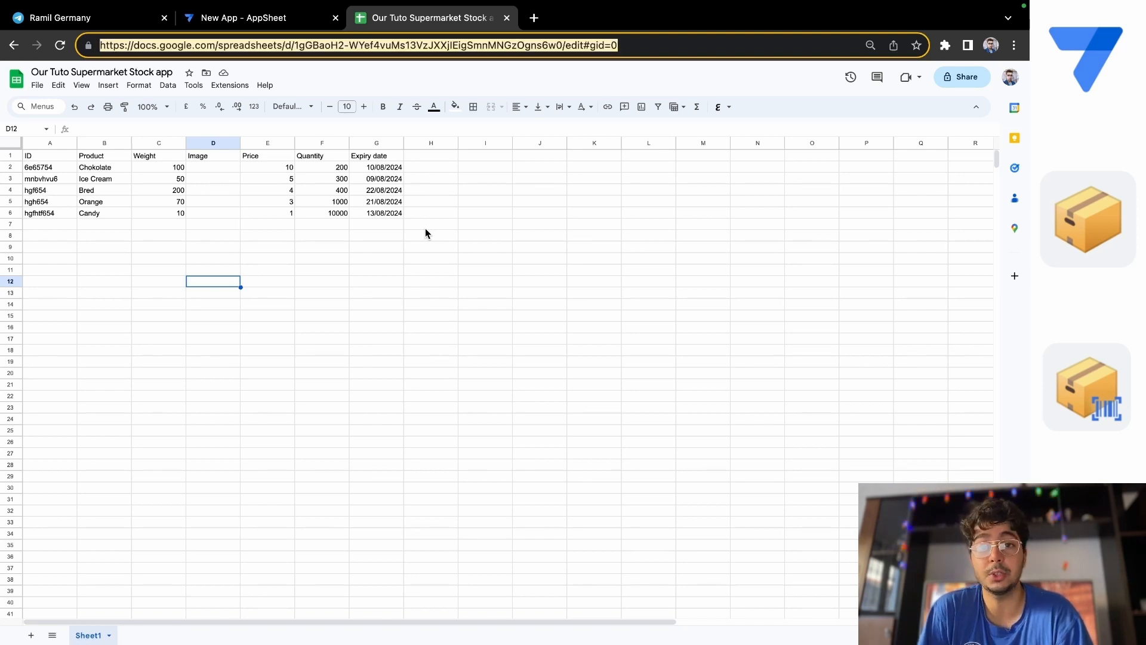
left_click(218, 17)
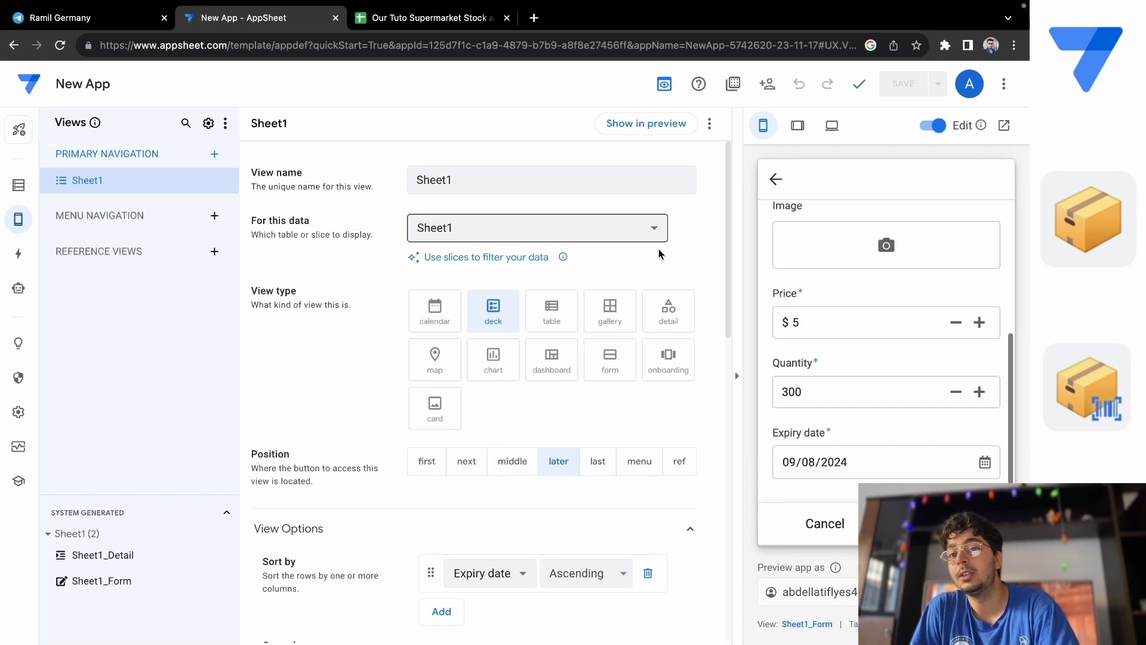
left_click(826, 523)
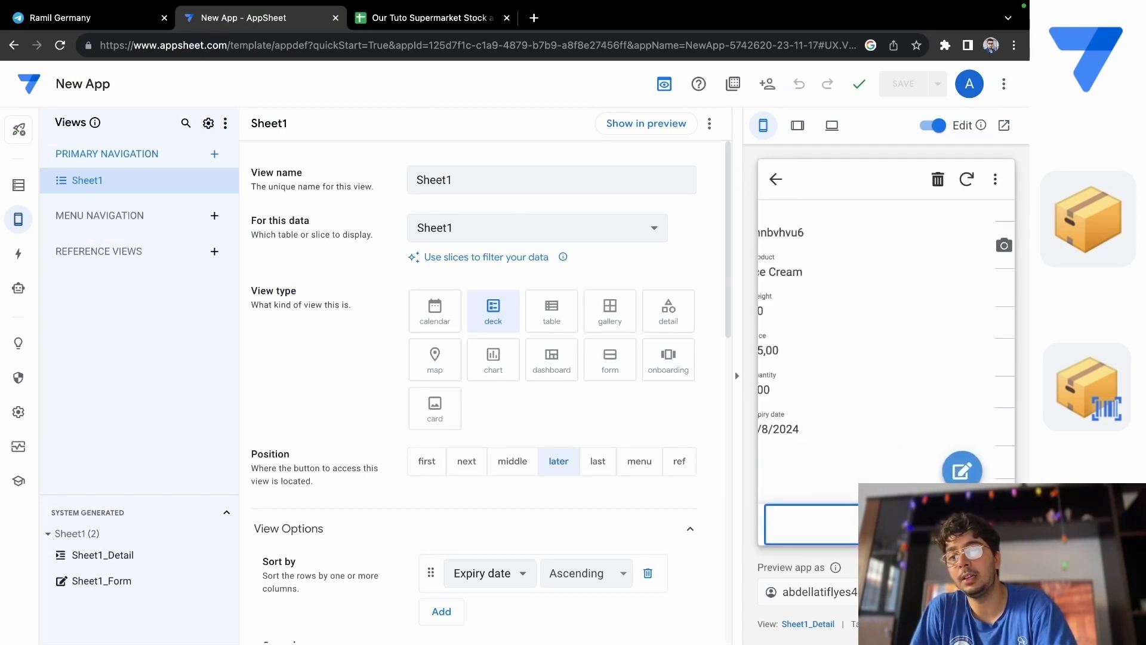
left_click(776, 179)
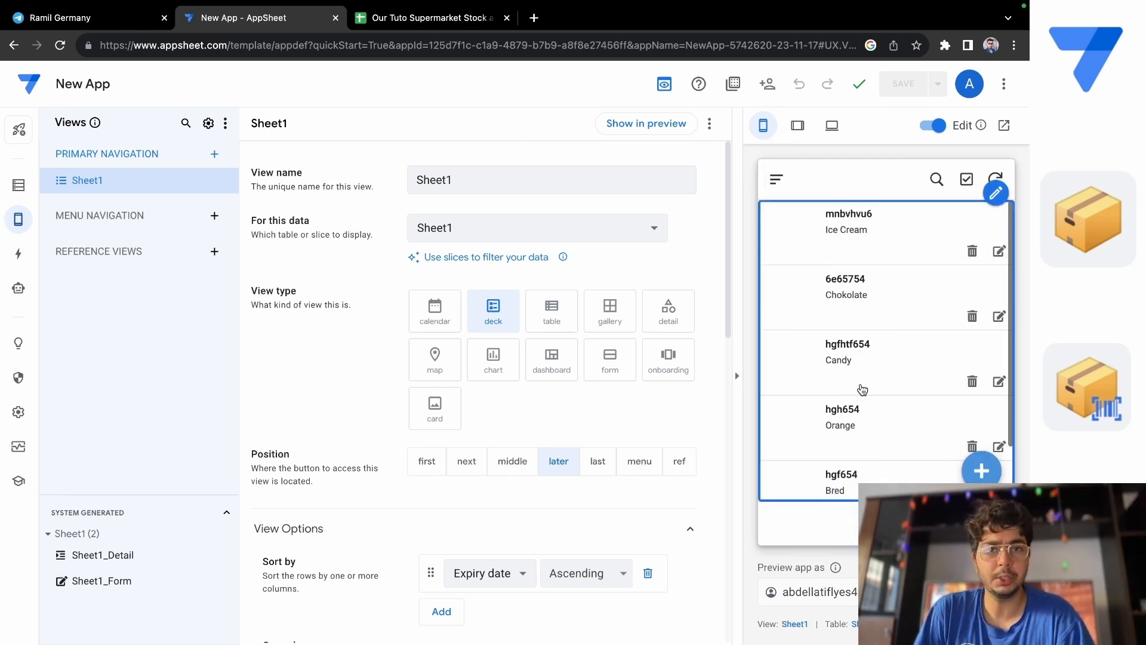
Search Google Images for "chokolate" in a new browser tab and open the Peakpx chocolate bar picture.
left_click(429, 19)
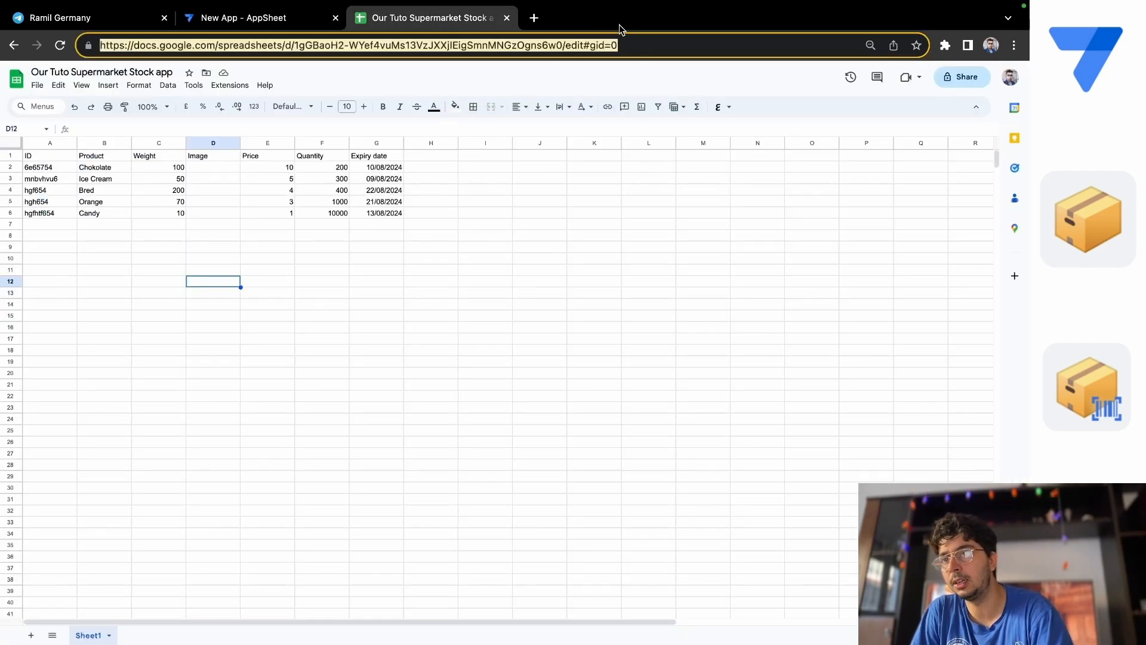
left_click(533, 18)
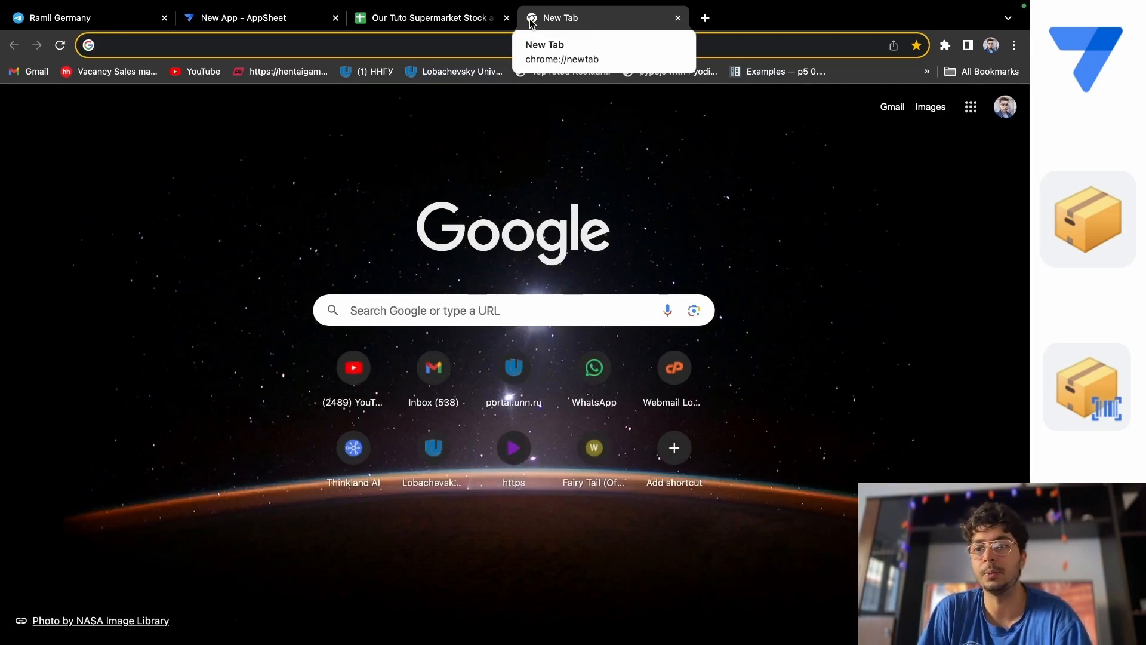
left_click(372, 311)
type("c")
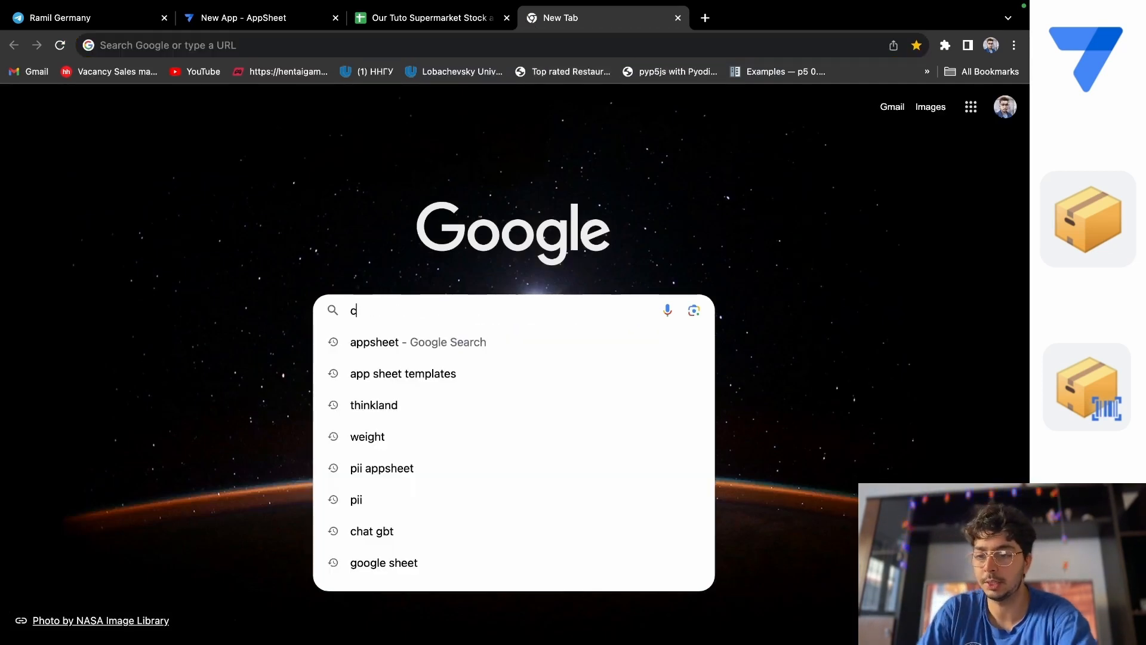
type("hokolate")
key("Return")
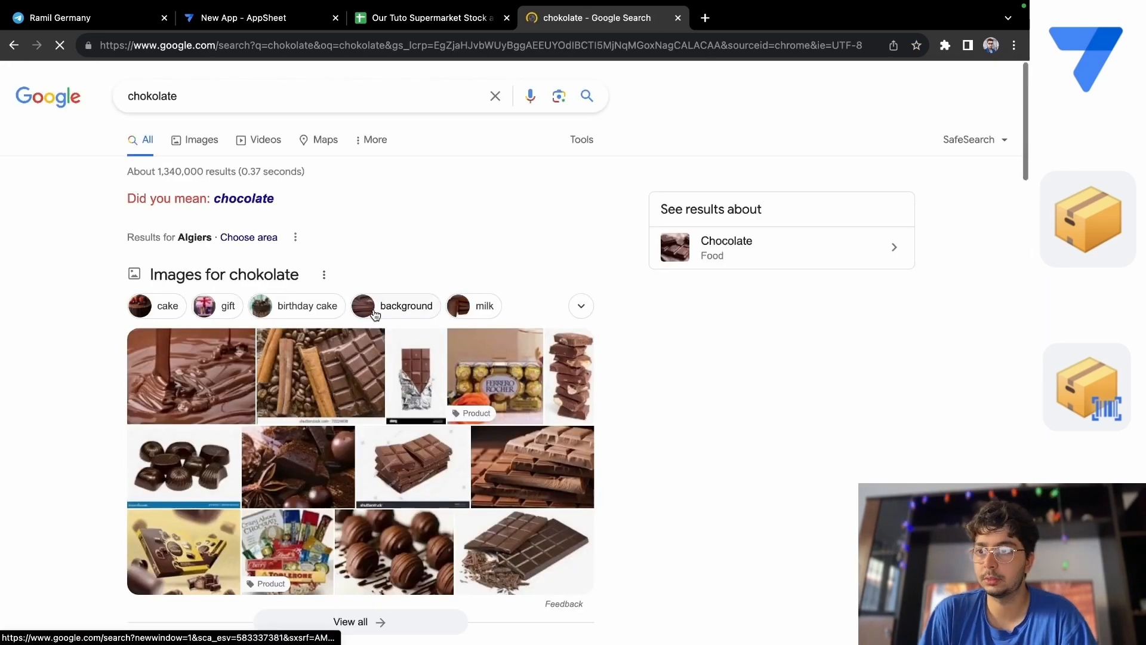
left_click(200, 146)
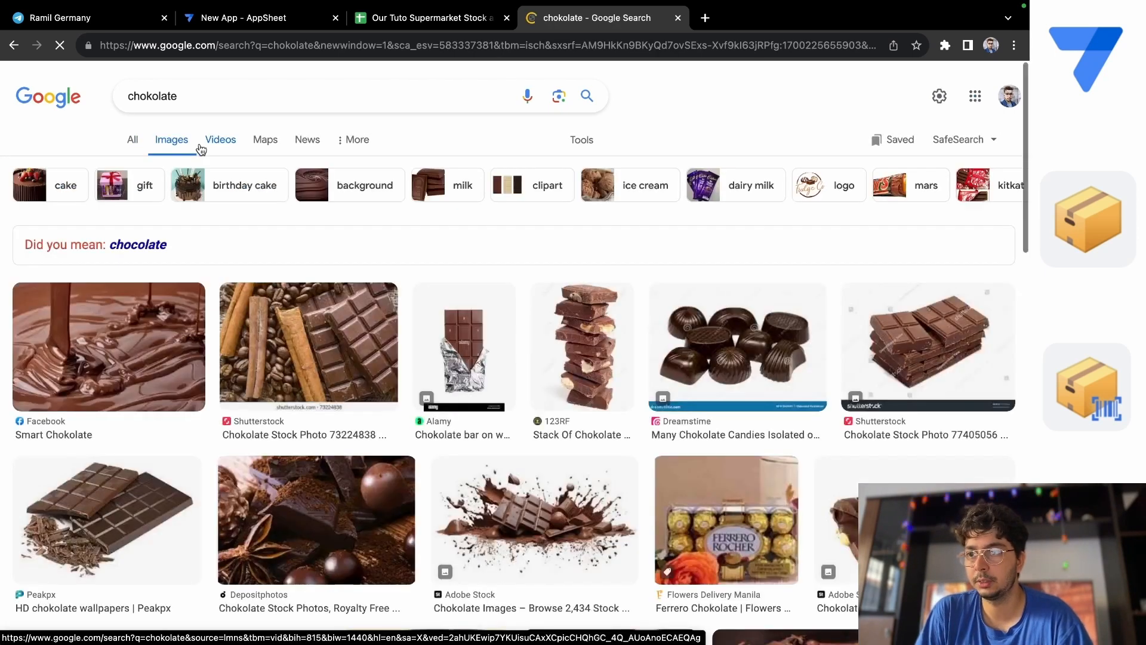
left_click(55, 523)
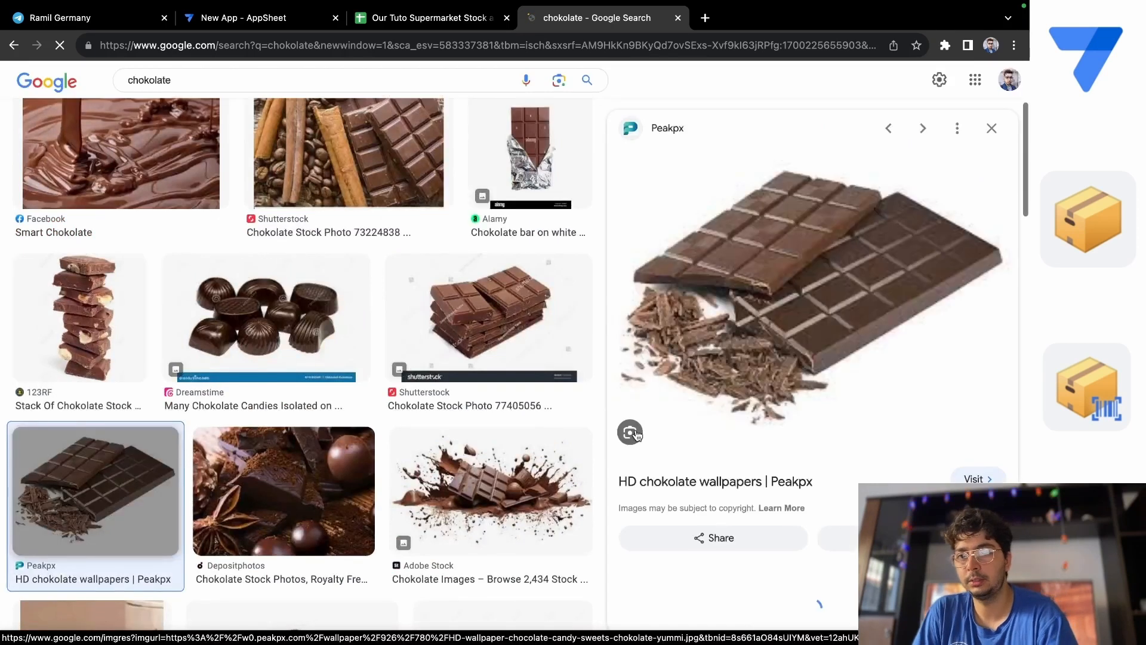
Copy the image address of the chocolate picture and paste it into the Chokolate row's Image cell D2 in Google Sheets.
right_click(767, 311)
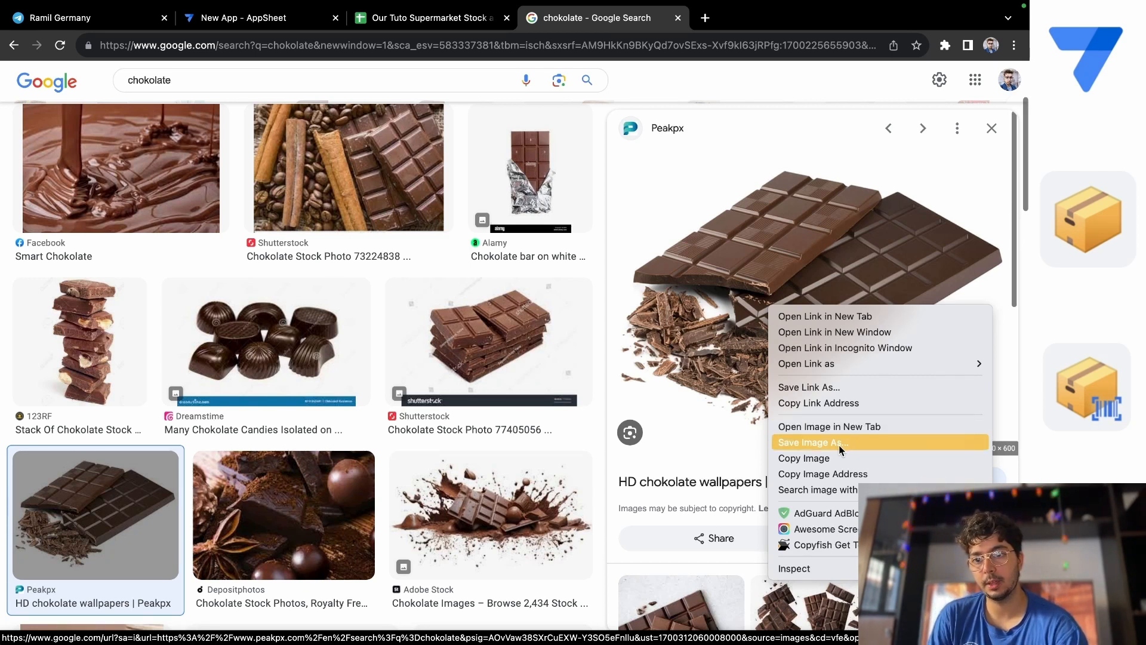
left_click(839, 474)
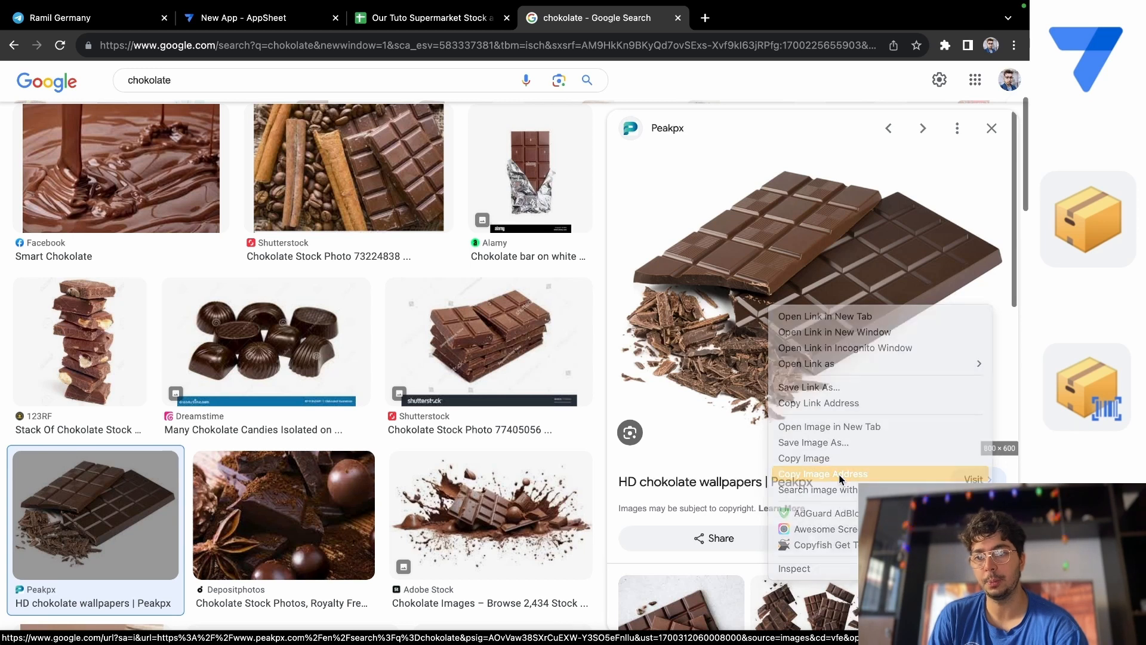
left_click(376, 17)
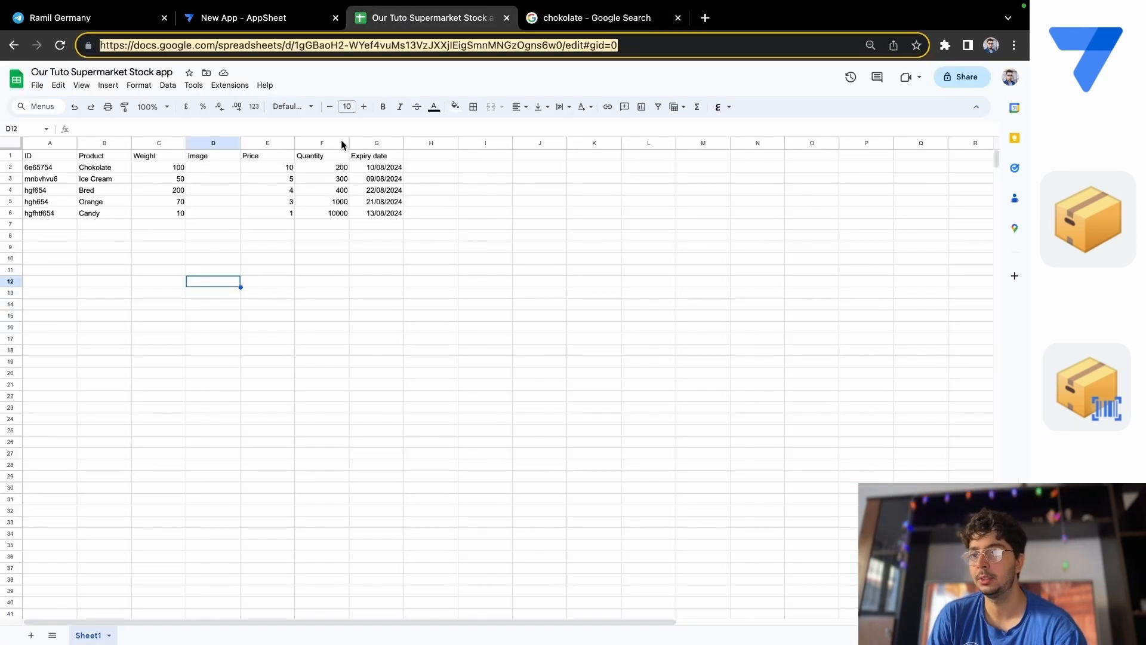
double_click(213, 167)
right_click(213, 167)
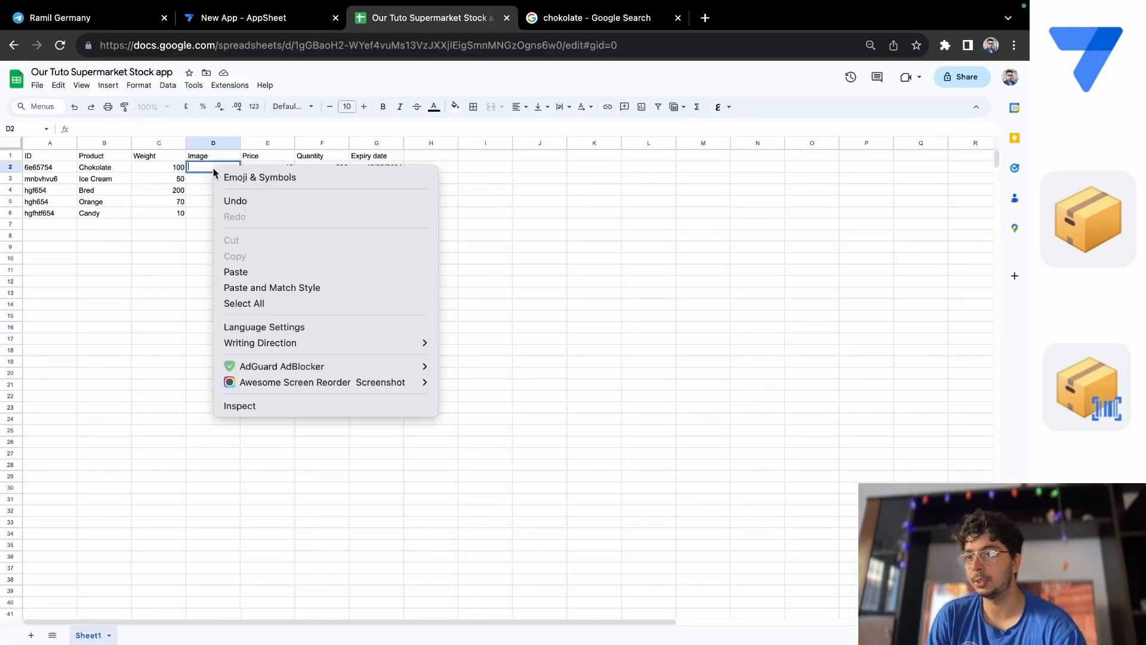
left_click(250, 273)
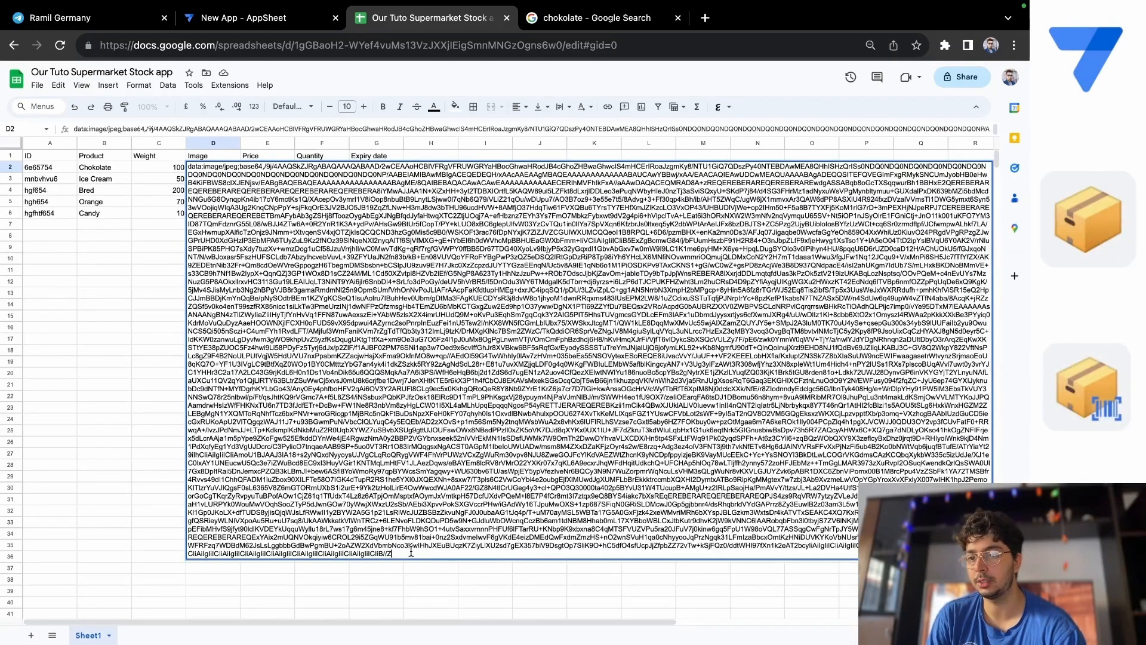
Clear the pasted image data from the Chokolate row's Image cell D2.
left_click_drag(411, 553, 175, 138)
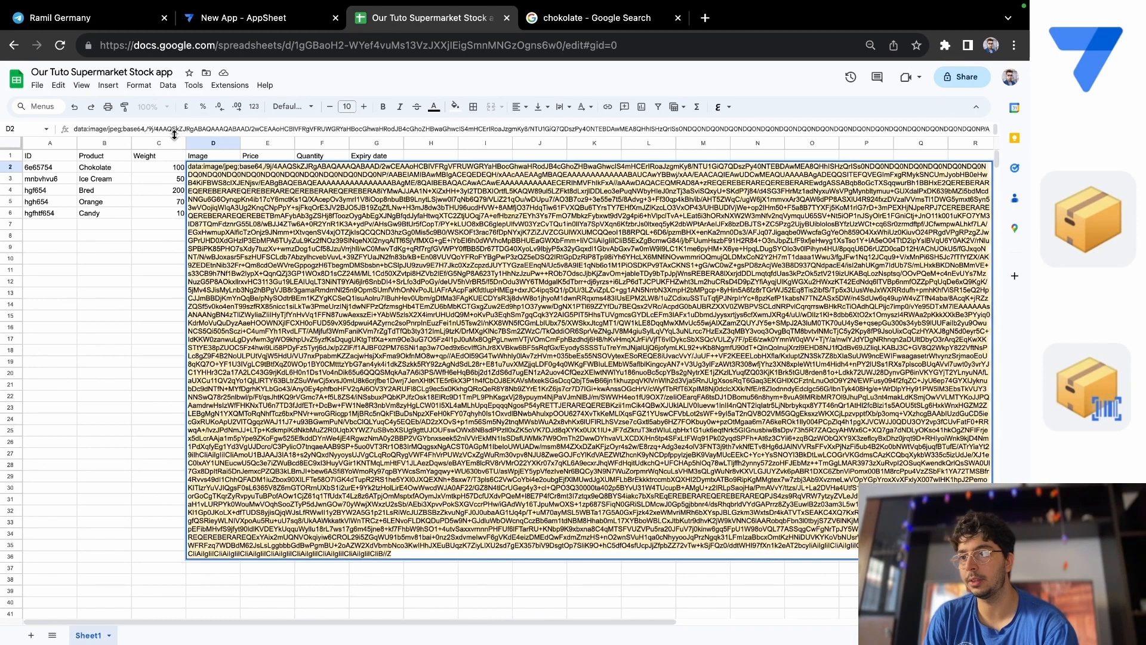
left_click(130, 349)
double_click(209, 169)
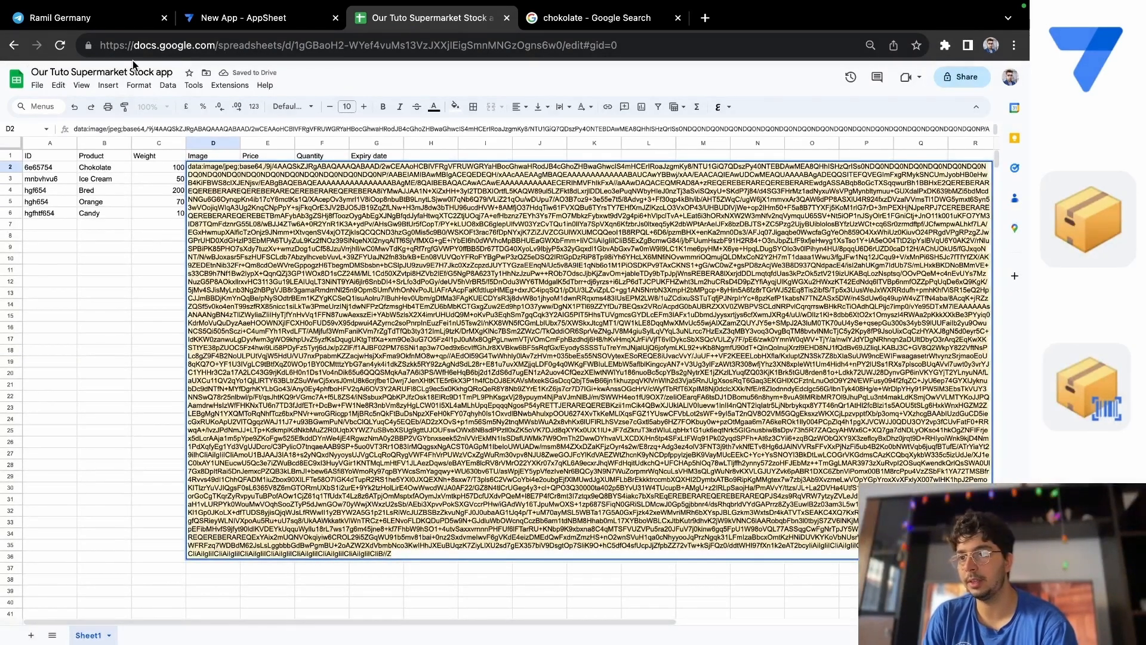
key("Escape")
Copy the chocolate picture's link address from Google Images and paste it into the Chokolate row's Image cell D2 in Google Sheets.
left_click(659, 21)
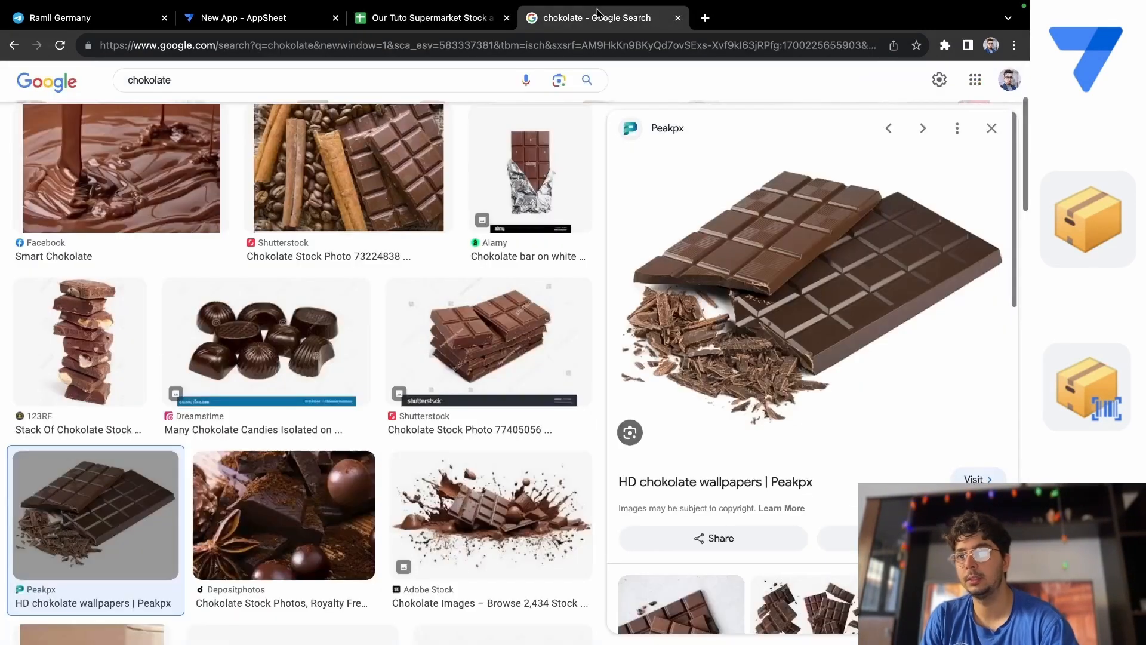
right_click(780, 270)
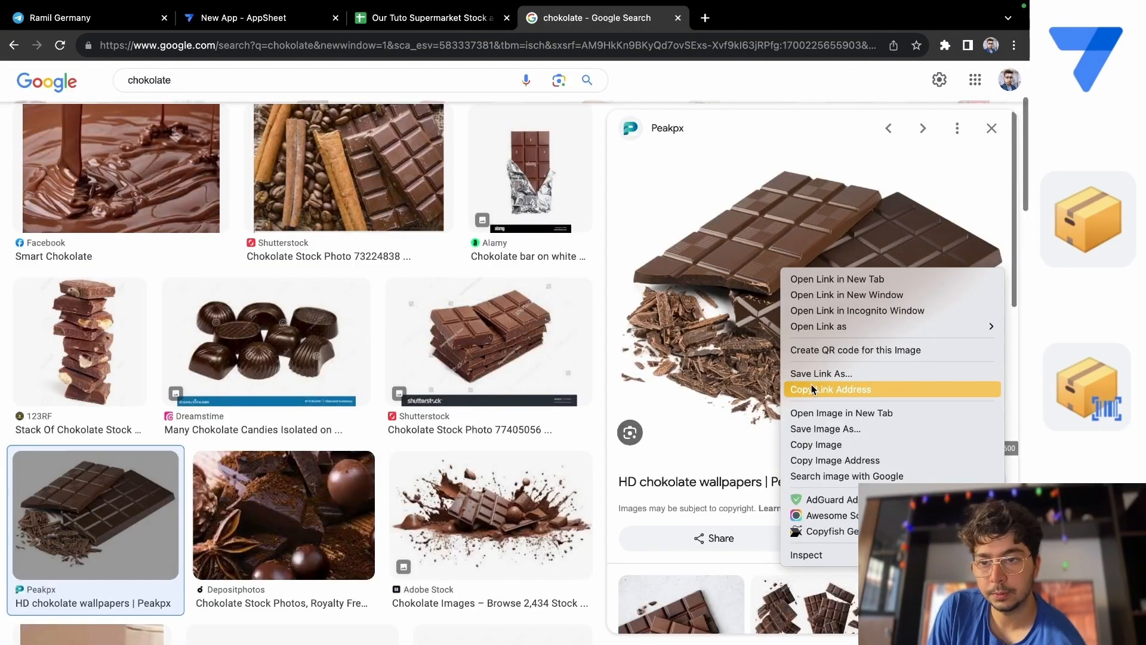
left_click(835, 389)
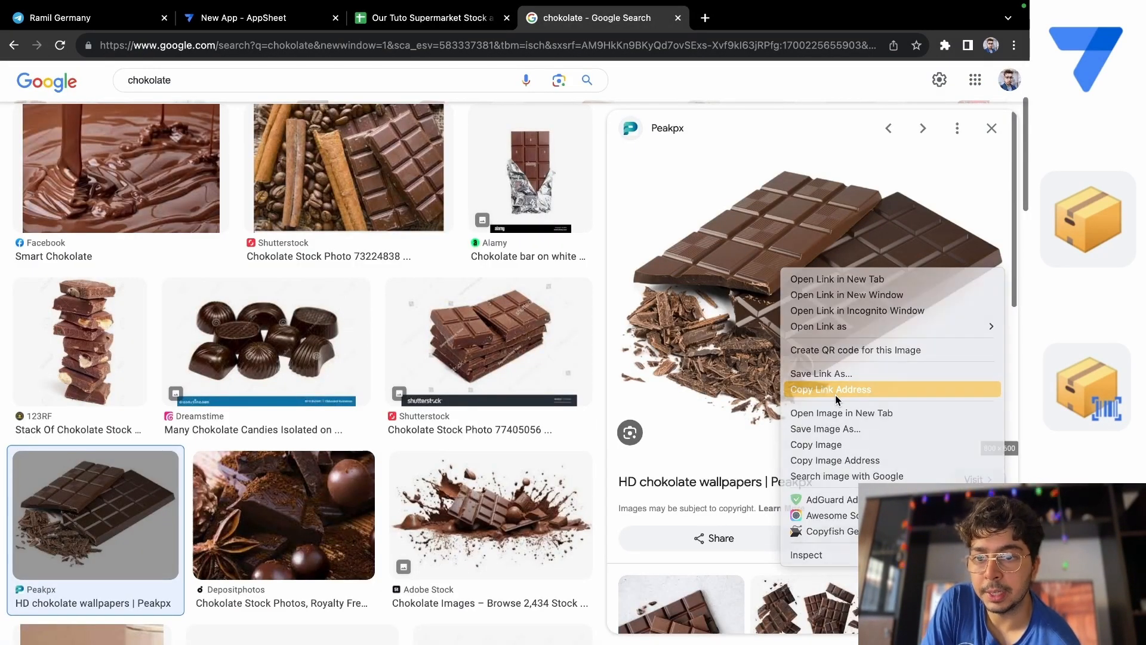
left_click(413, 26)
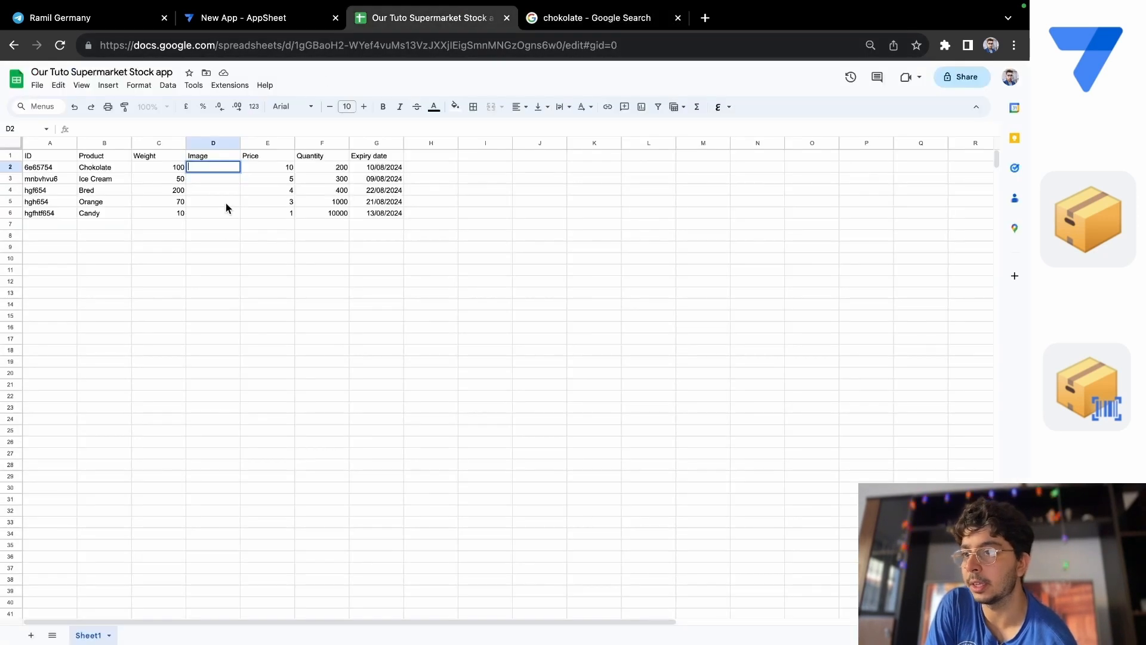
right_click(210, 168)
left_click(257, 267)
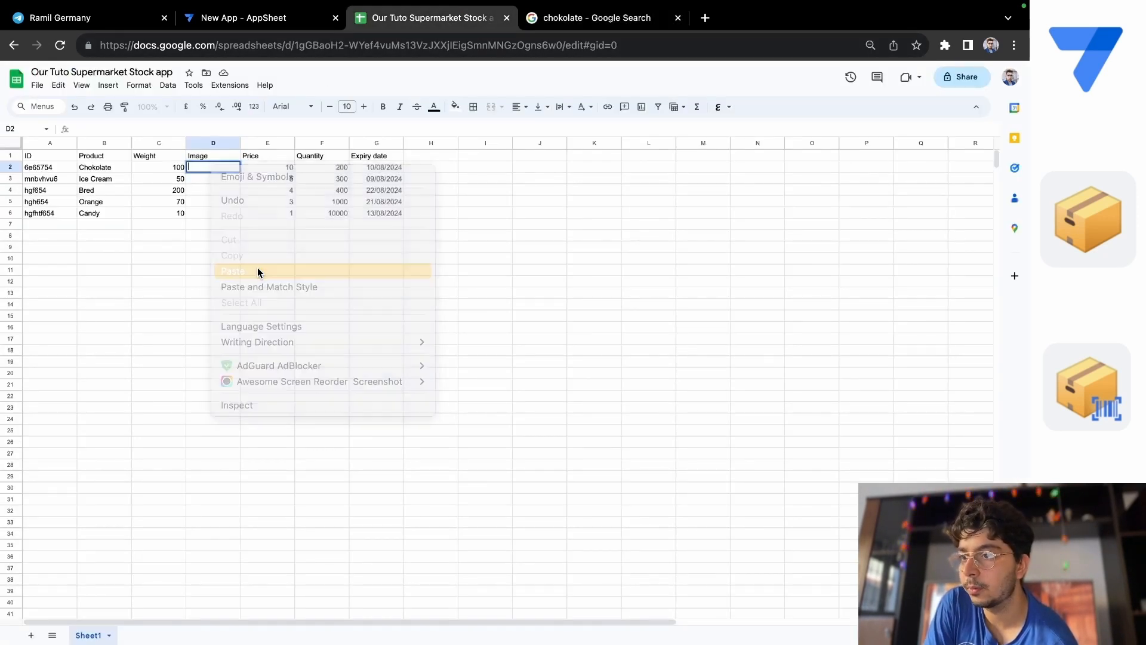
Commit the pasted link in the sheet, then switch to AppSheet, sync the app preview and open the Chokolate record to check its image.
left_click(631, 215)
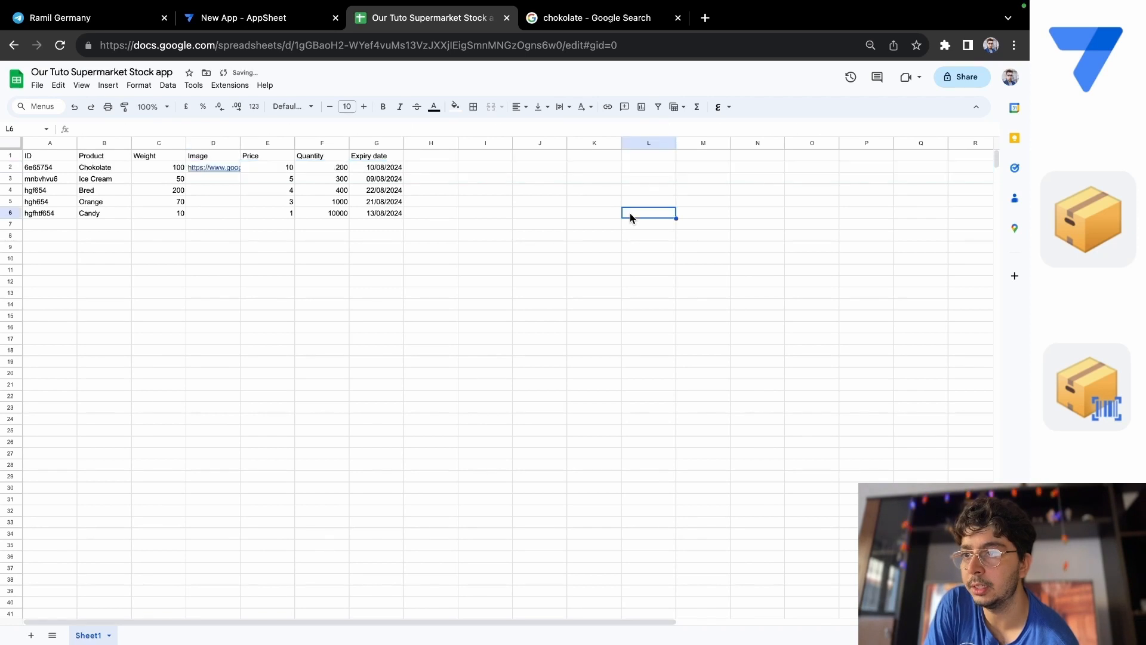
left_click(210, 181)
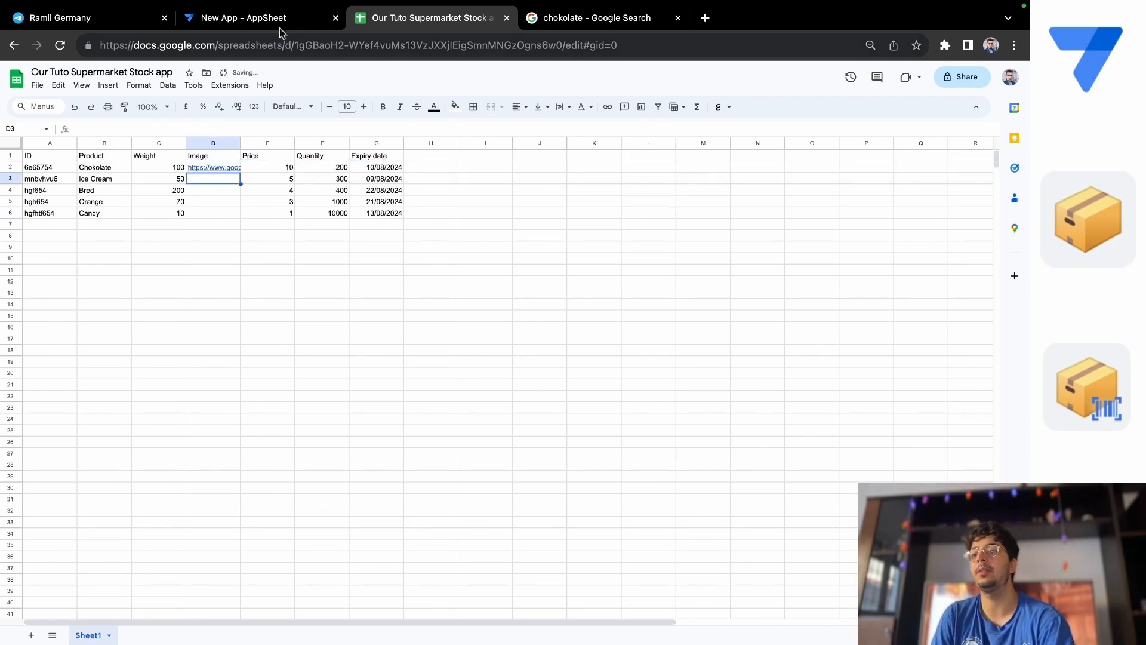
left_click(261, 24)
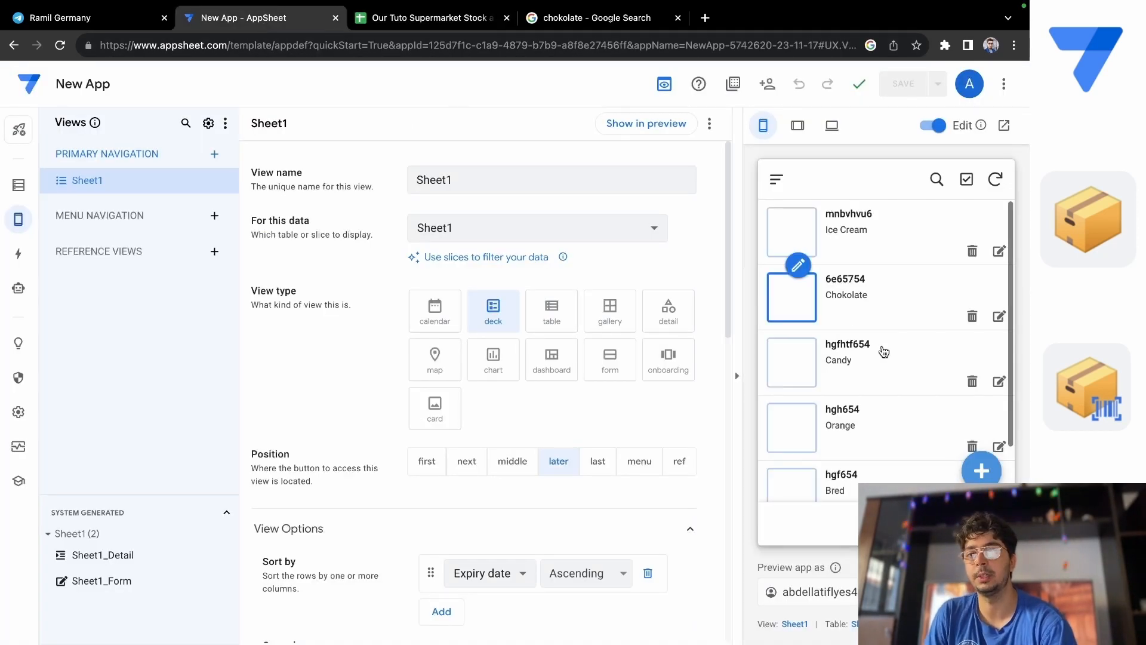
left_click(1001, 186)
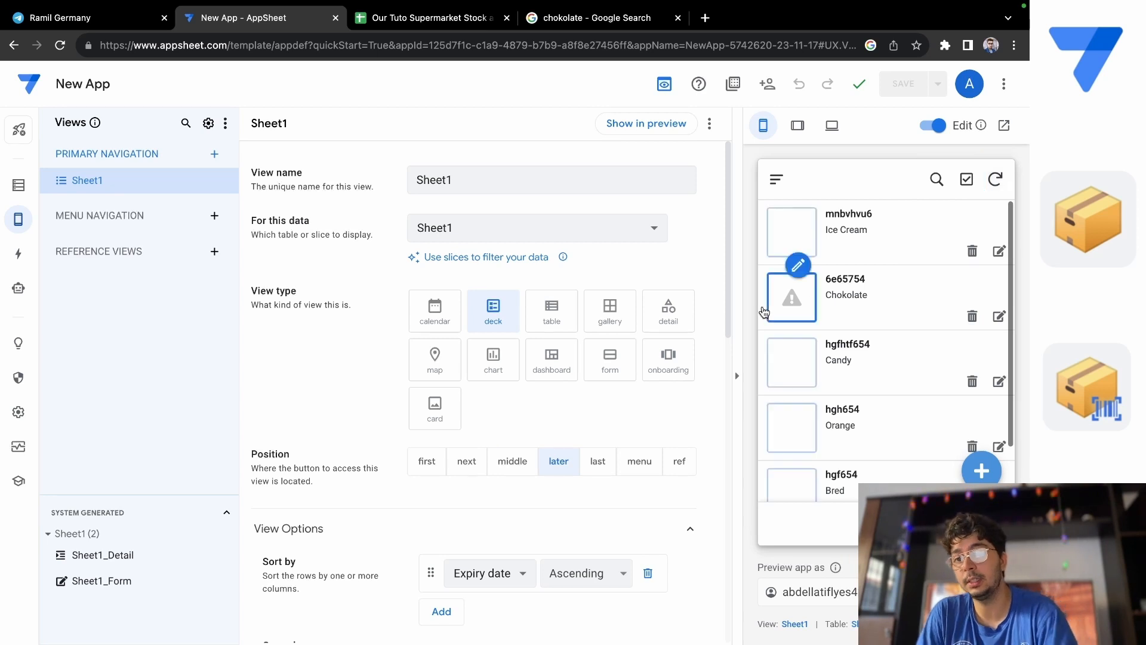
left_click(893, 307)
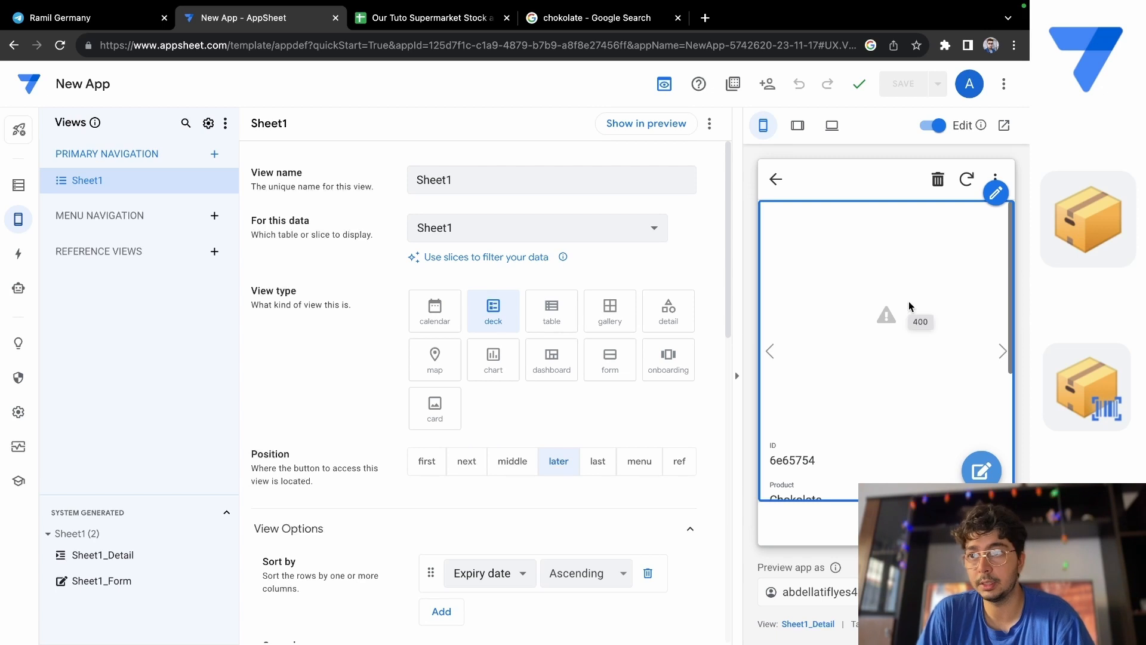
Open the link stored in the Chokolate row's Image cell D2 in Google Sheets to check where it leads.
left_click(376, 21)
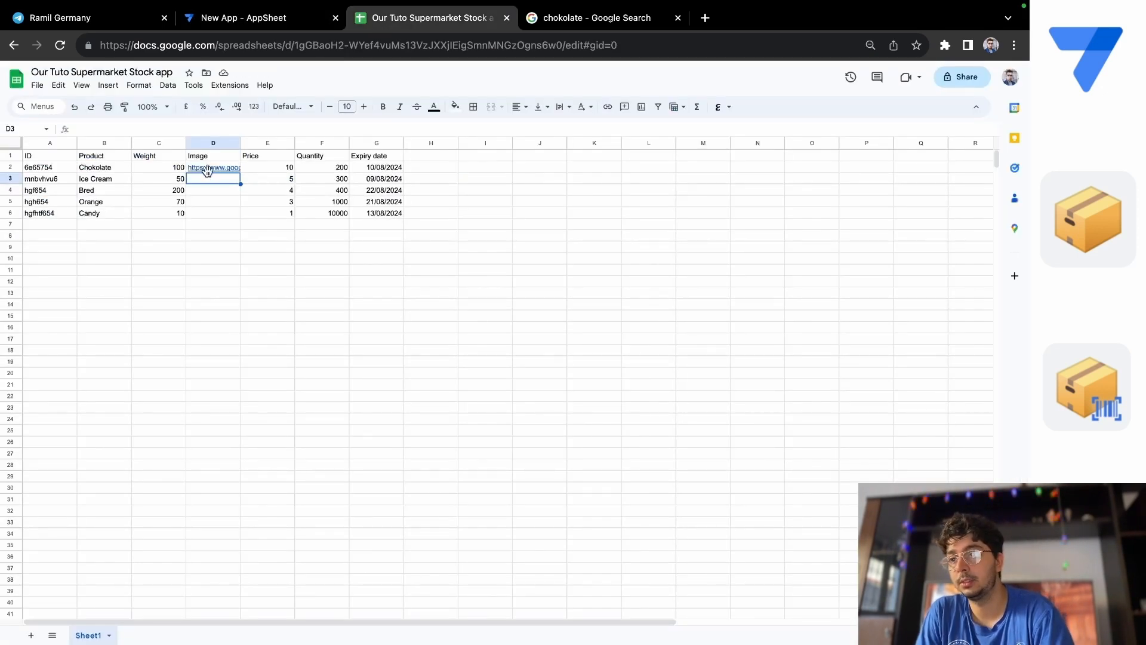
mouse_move(207, 171)
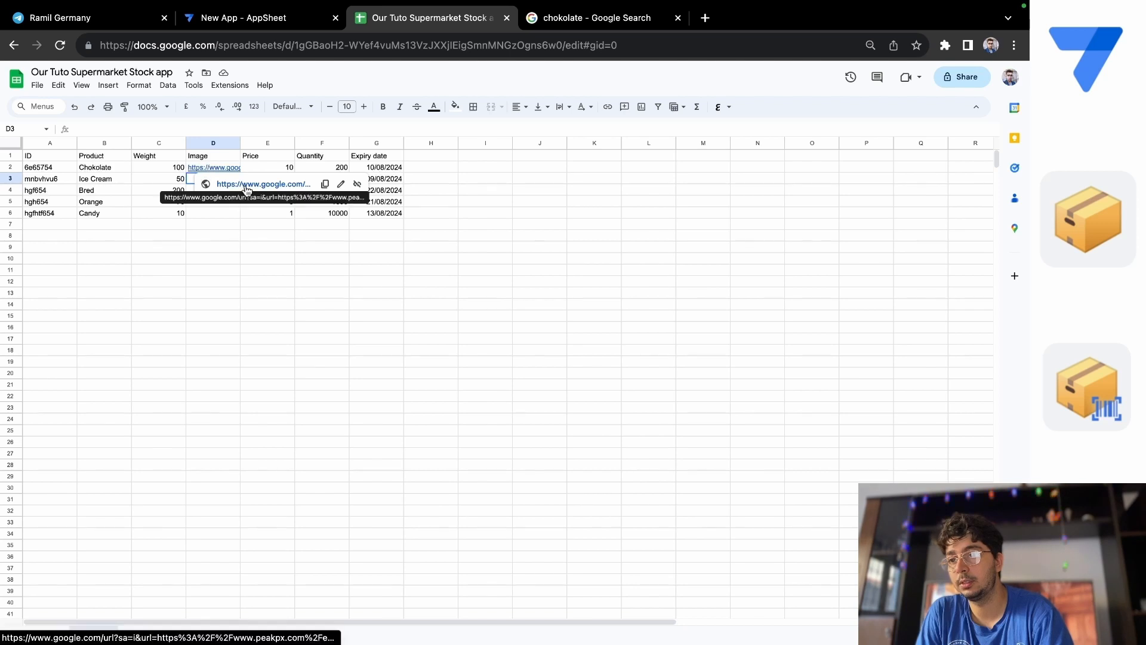
left_click(247, 185)
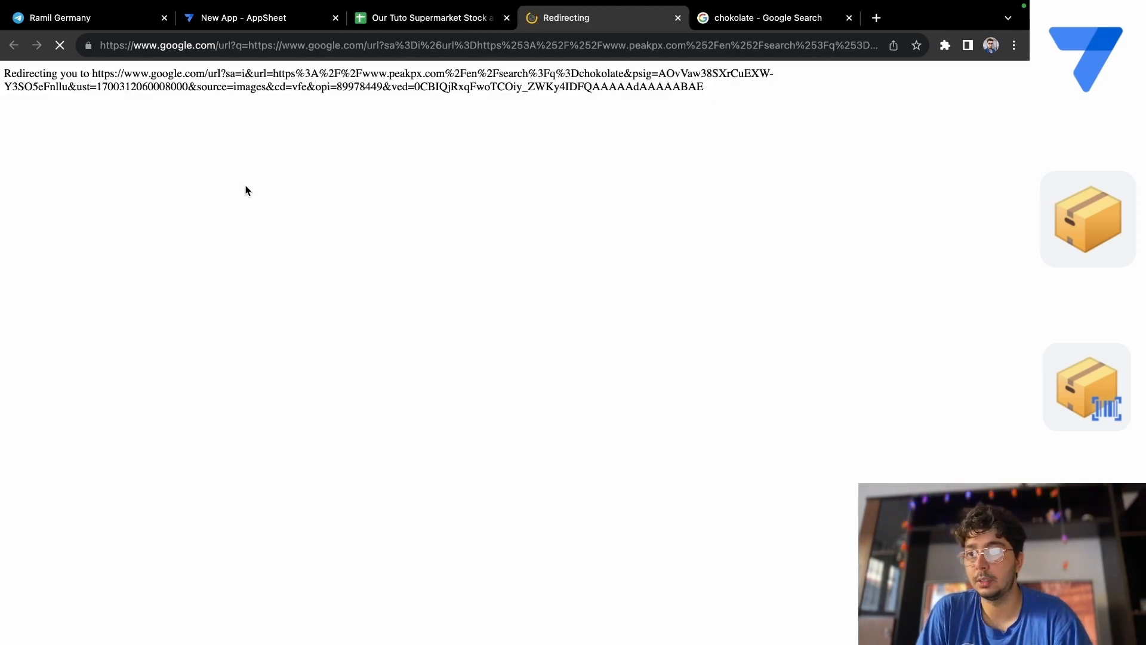
Return to the Google Images results for "chokolate" and open the 123RF stack of chokolate picture's page in a new tab.
left_click(779, 13)
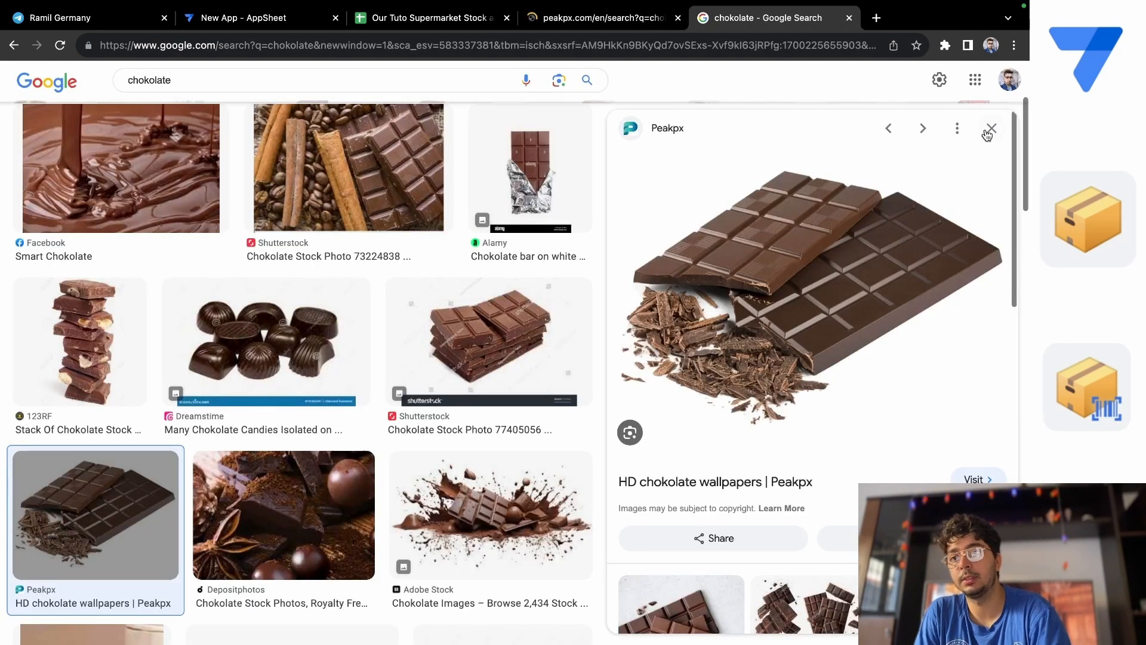
key("Escape")
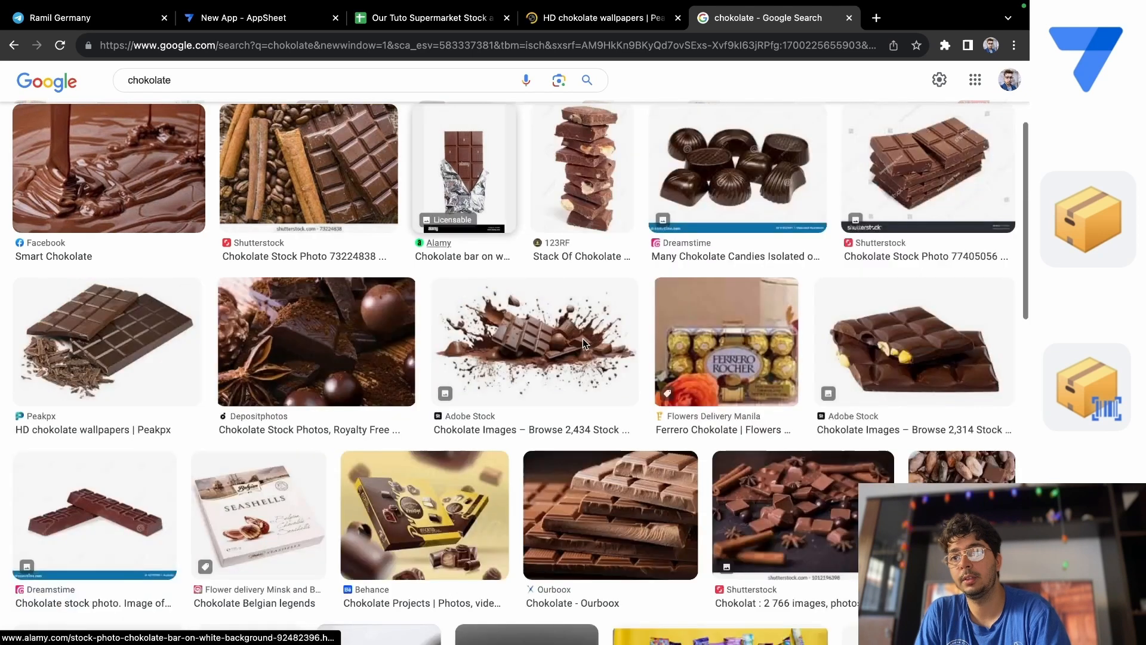
scroll(270, 281, "up", 5)
scroll(270, 281, "up", 2)
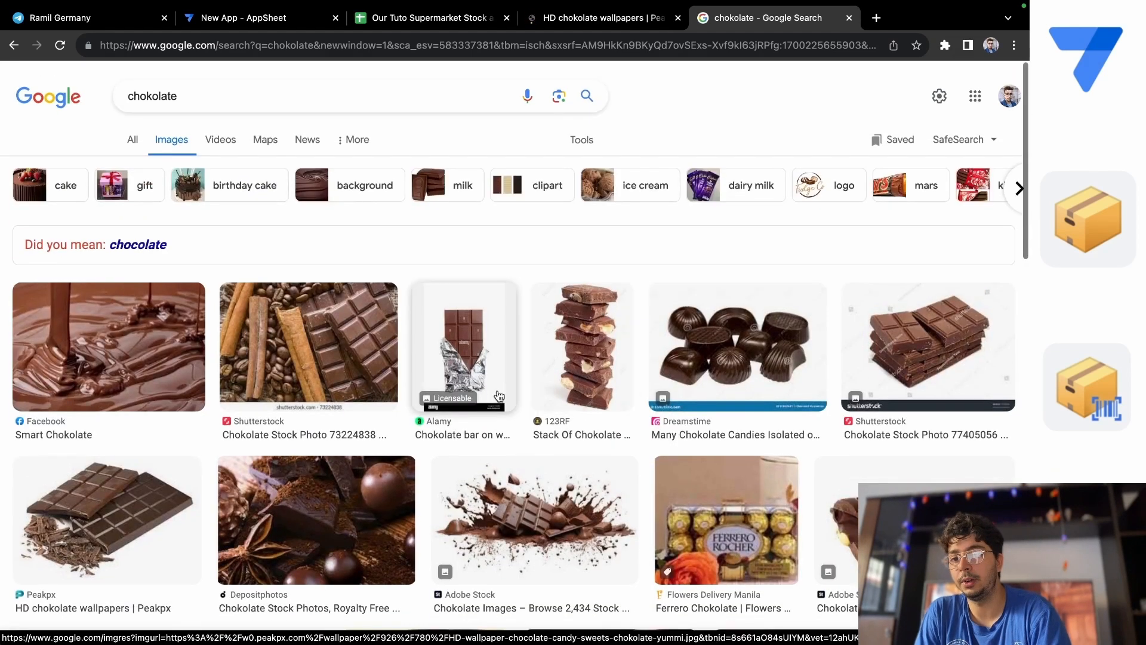
scroll(710, 442, "down", 1)
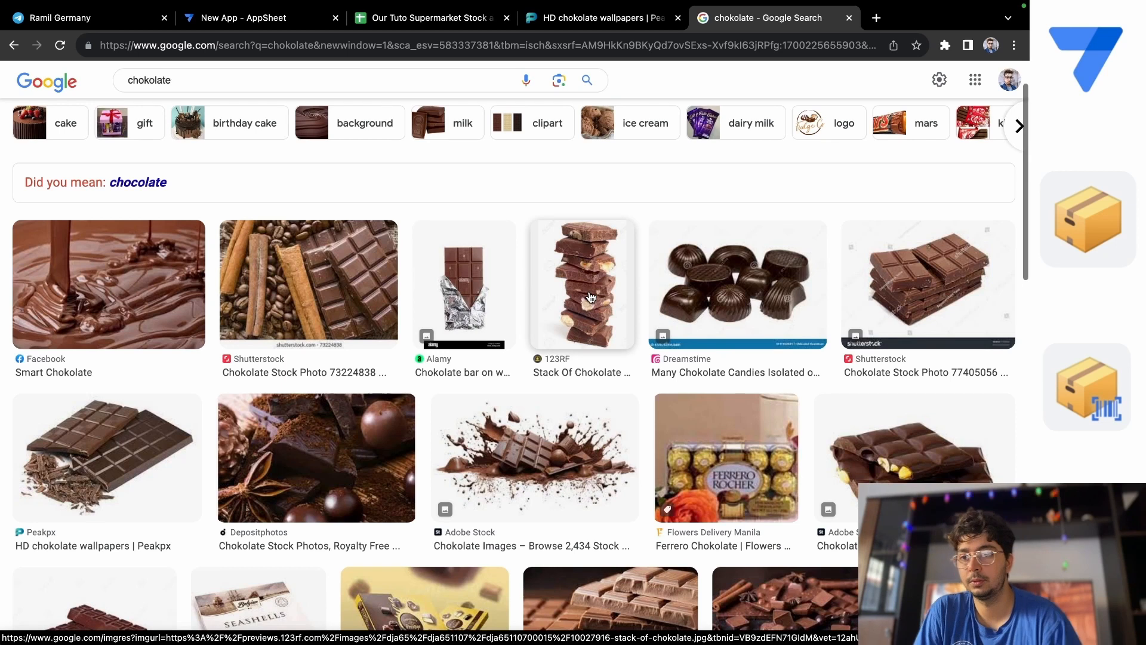
left_click(589, 297)
right_click(770, 324)
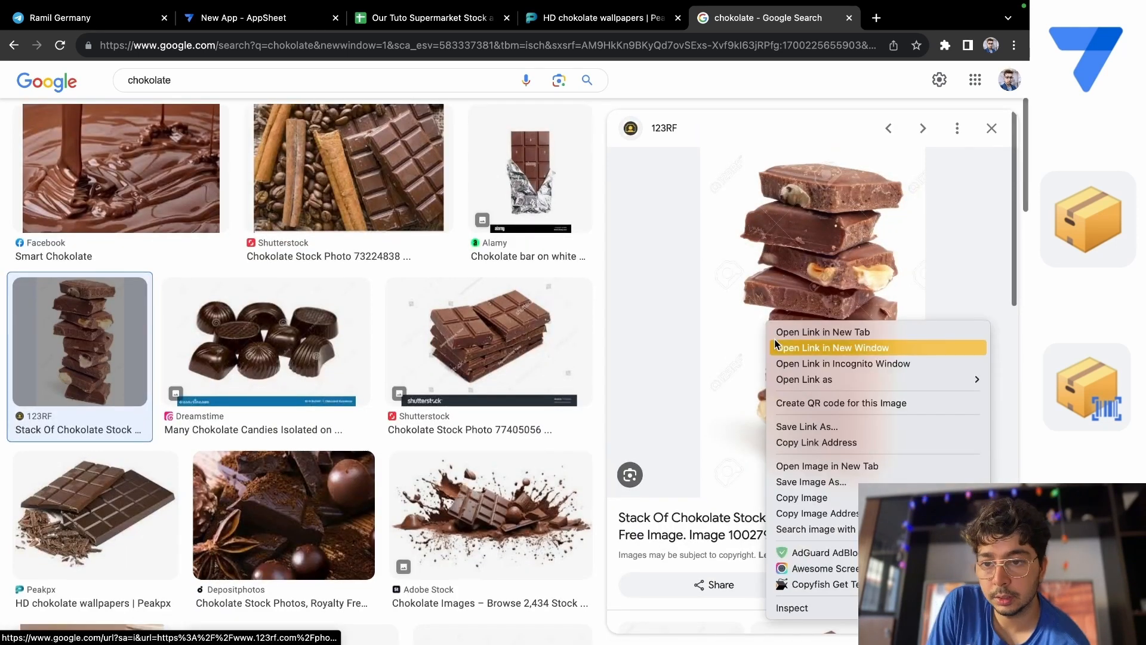
left_click(814, 338)
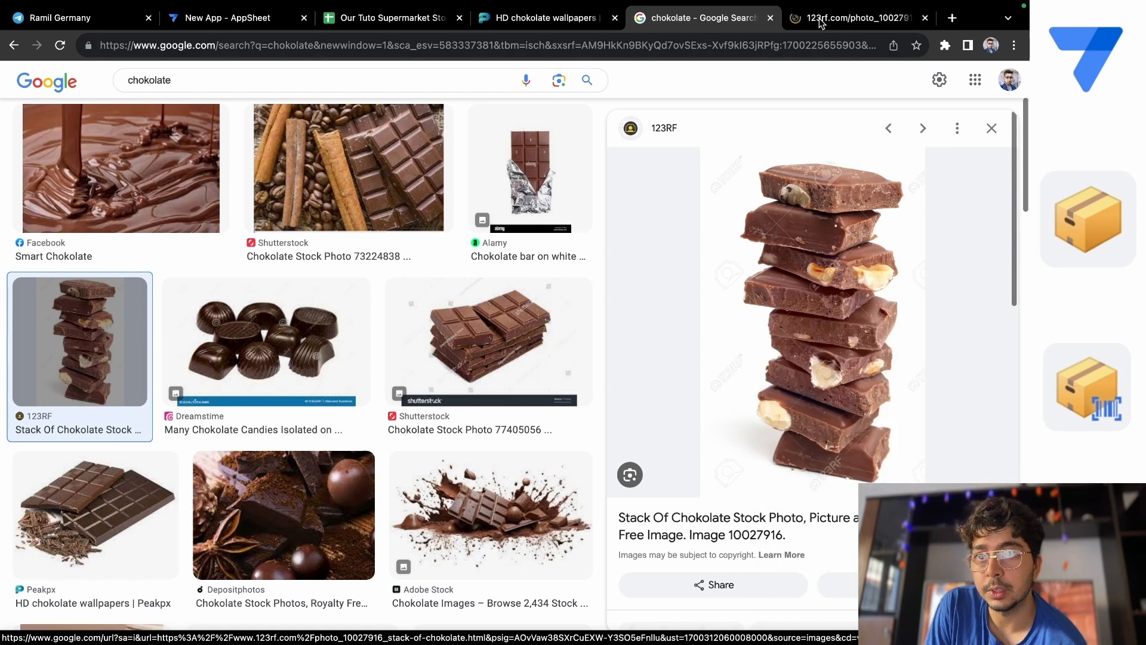
left_click(821, 21)
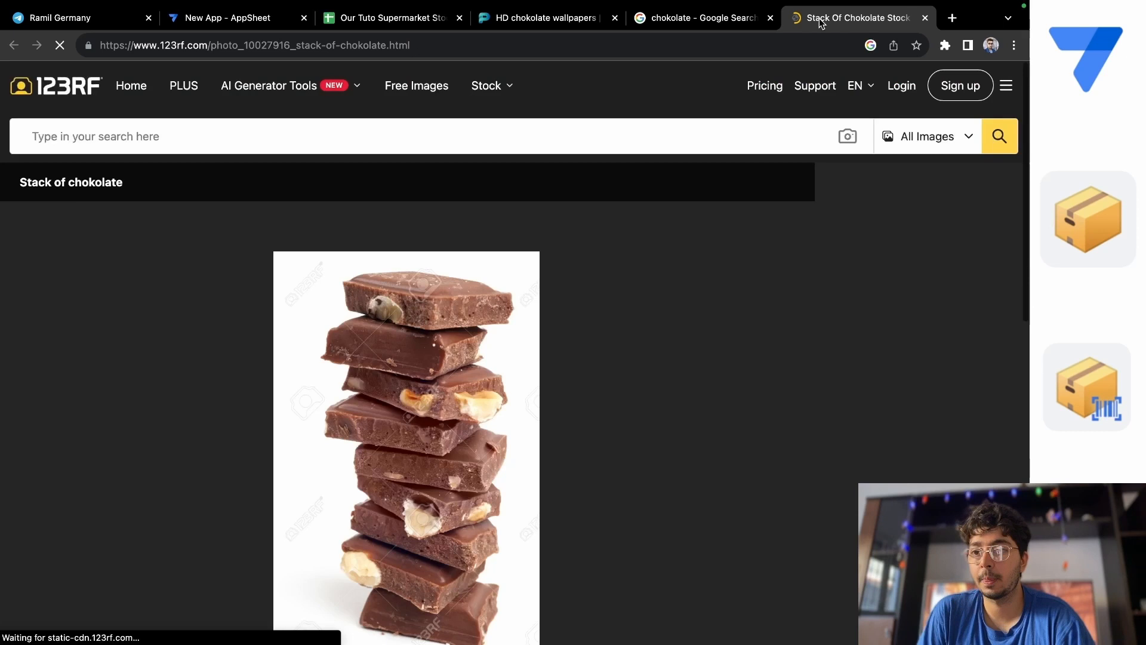
Open the 123RF stack of chokolate picture as an image in its own tab and close the Google Images and 123RF page tabs.
scroll(336, 406, "down", 2)
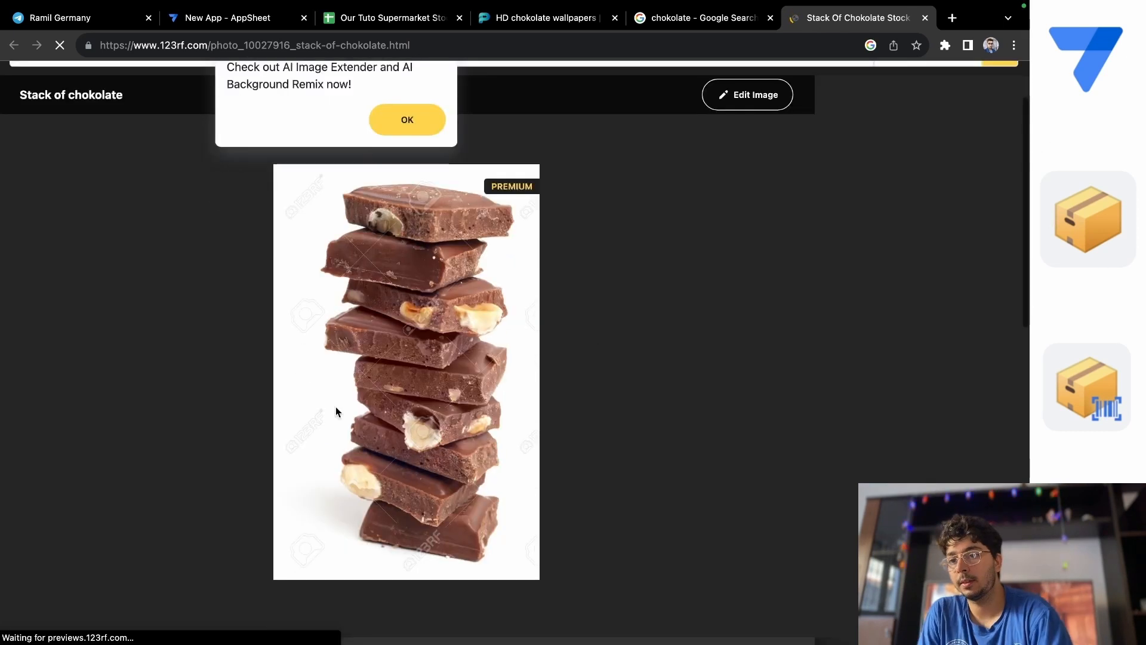
right_click(336, 406)
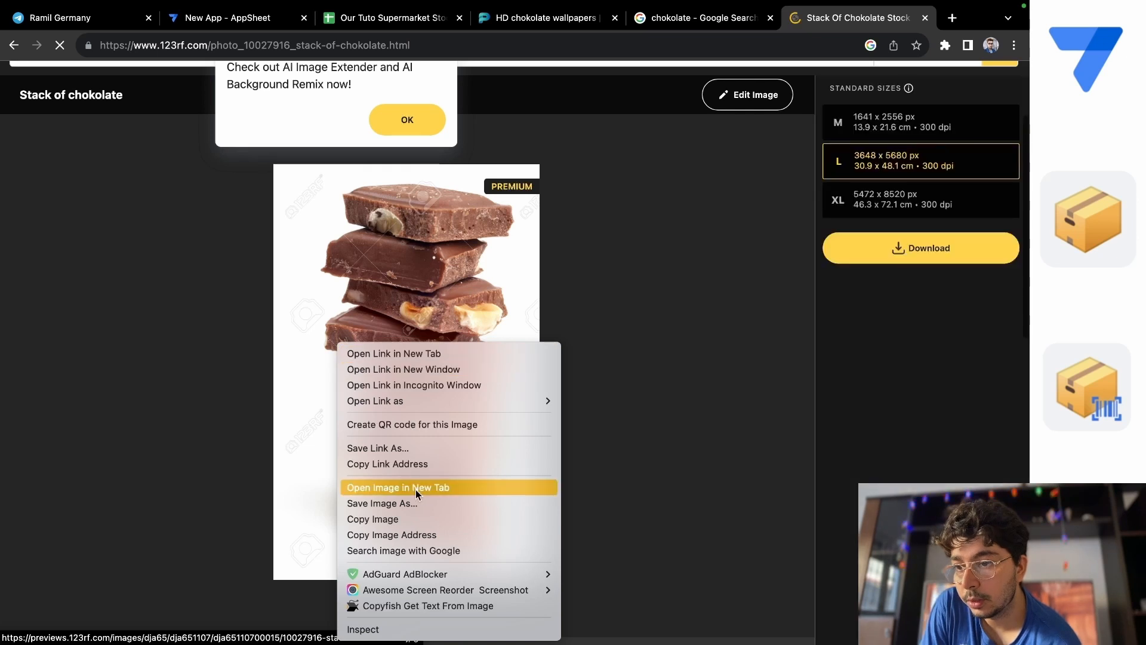
left_click(415, 490)
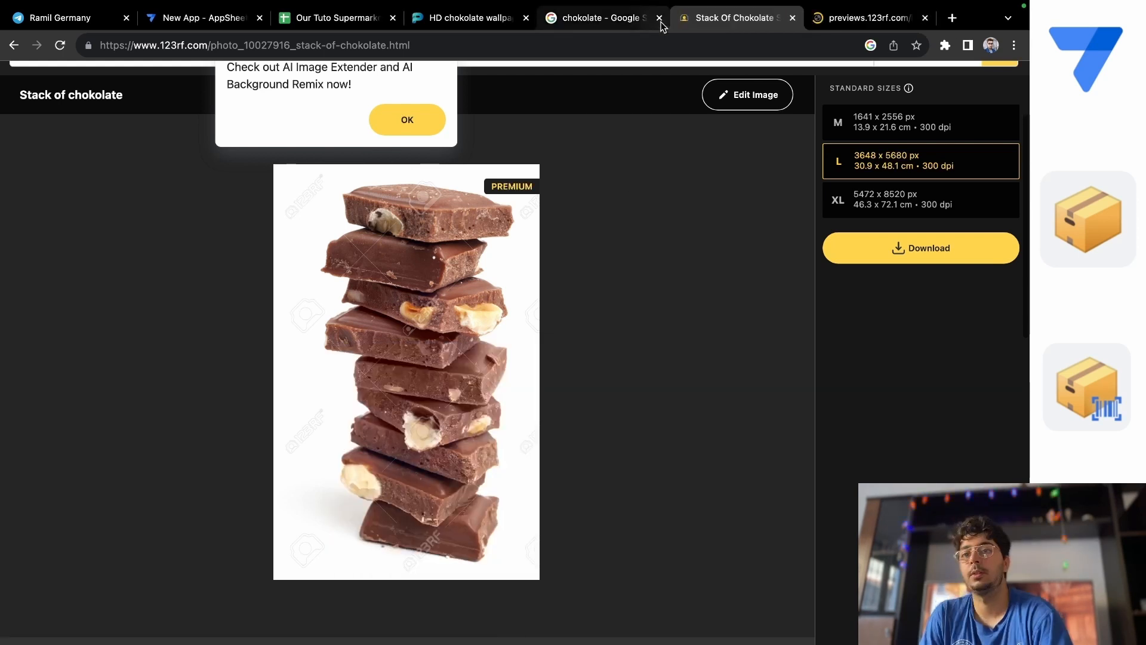
left_click(660, 19)
left_click(660, 19)
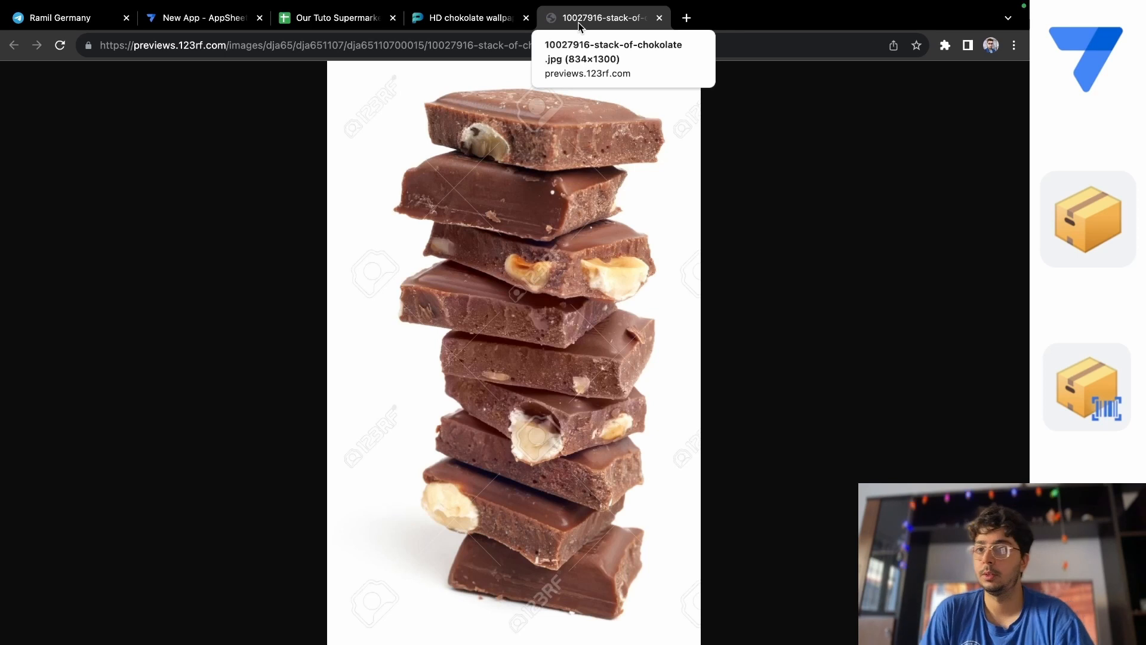
Copy the web address of 10027916-stack-of-chokolate.jpg and replace the link in the Chokolate row's Image cell D2 in Google Sheets with it.
left_click(491, 45)
right_click(494, 46)
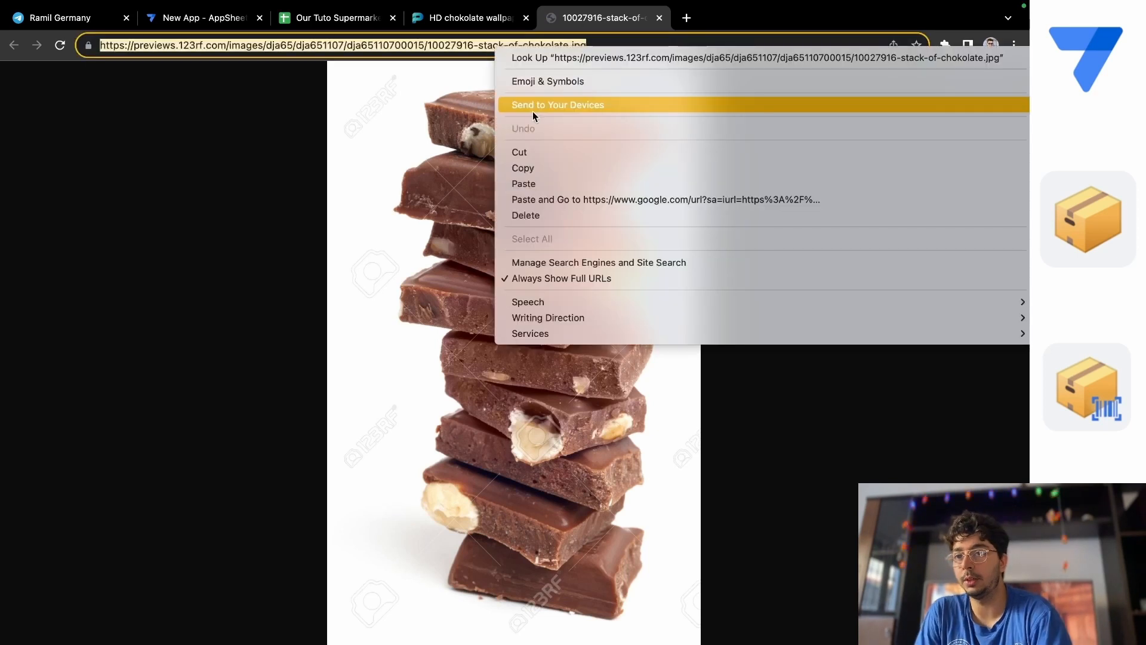
left_click(548, 170)
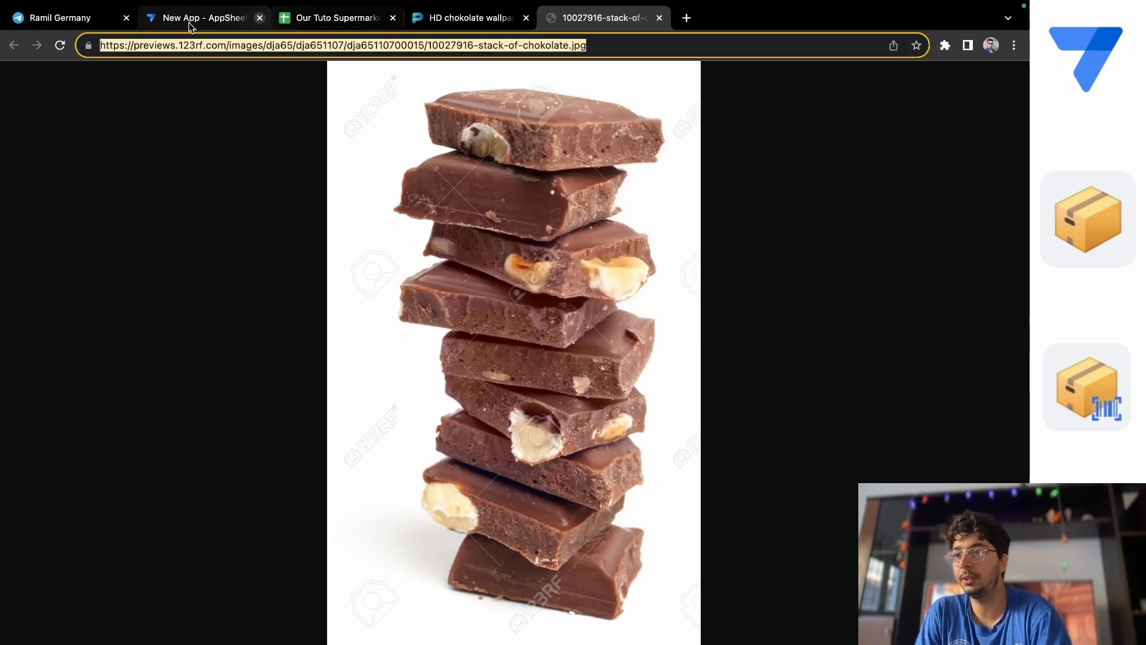
left_click(327, 18)
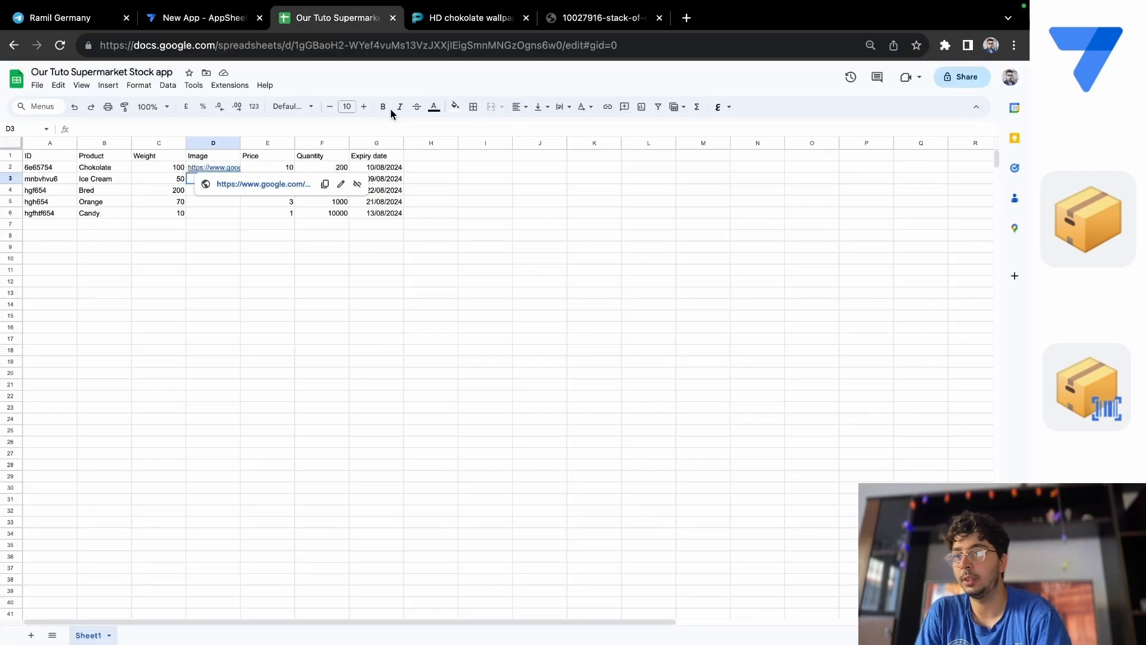
double_click(226, 167)
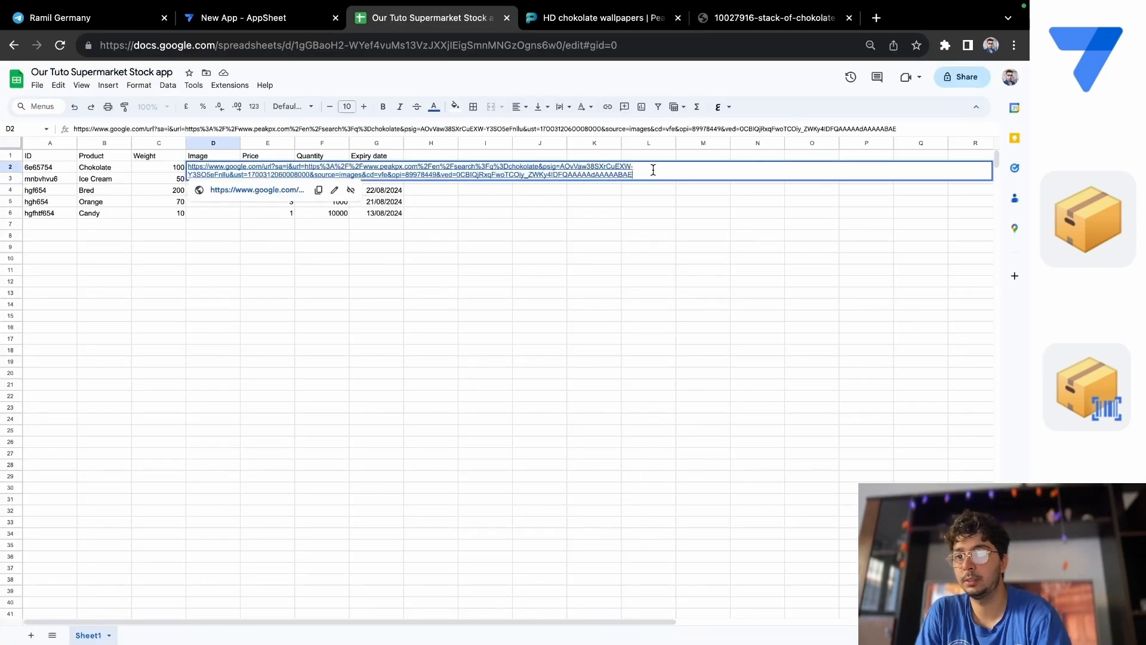
key("ctrl+a")
key("ctrl+v")
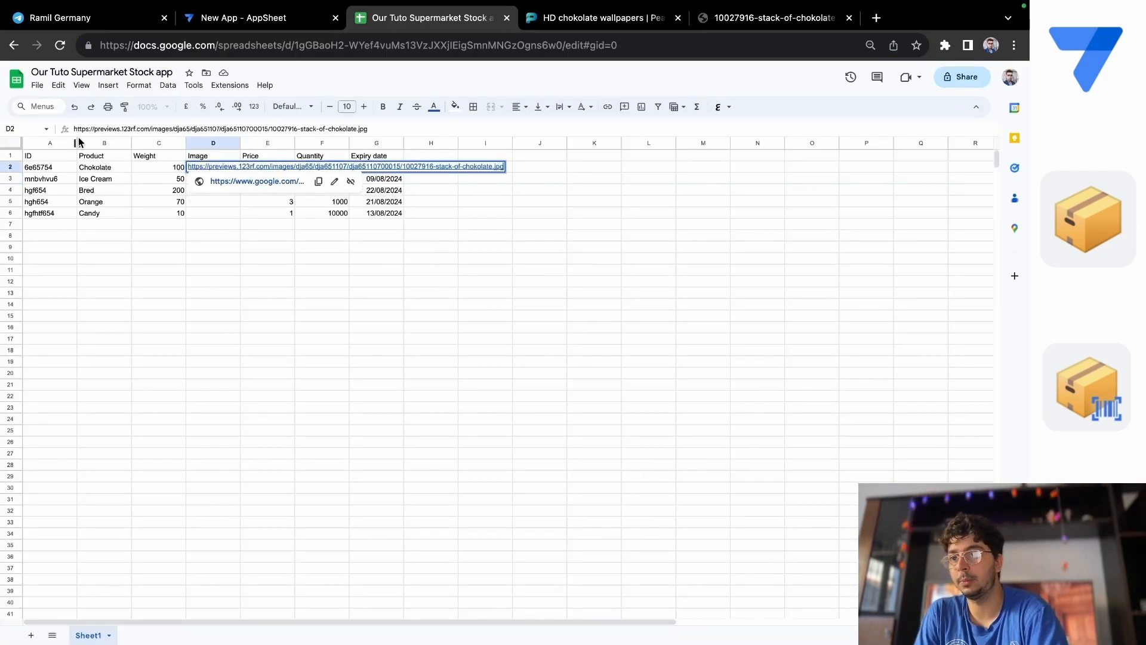
key("Return")
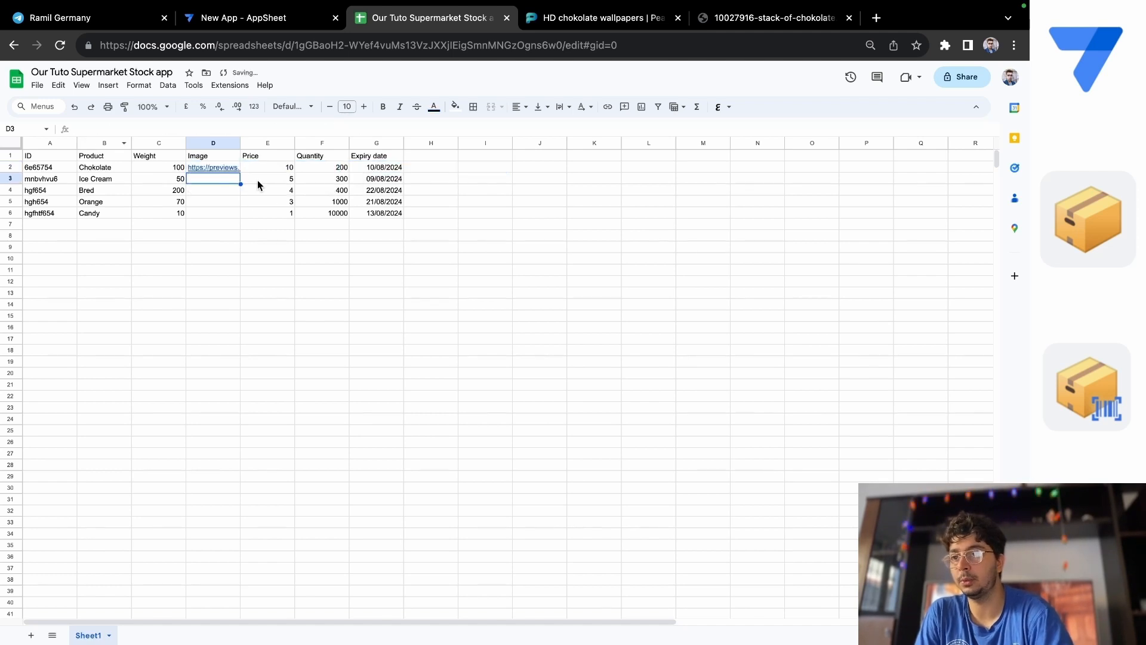
left_click(208, 169)
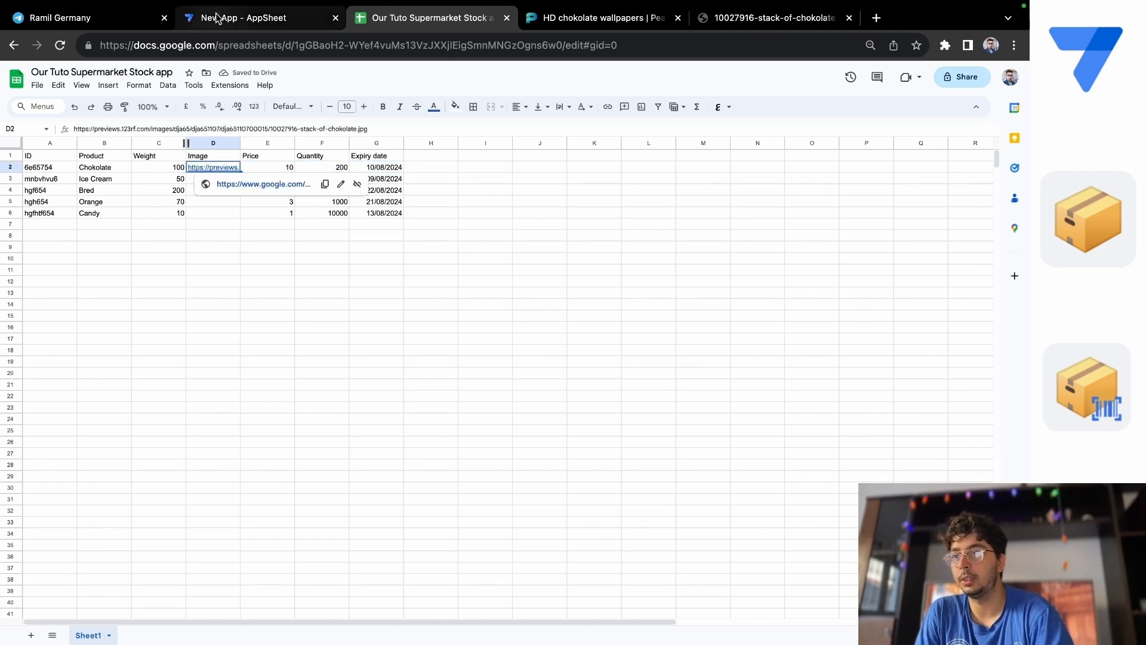
Switch to AppSheet, sync the app preview and go back from the Chokolate record to the product list.
left_click(217, 19)
left_click(997, 175)
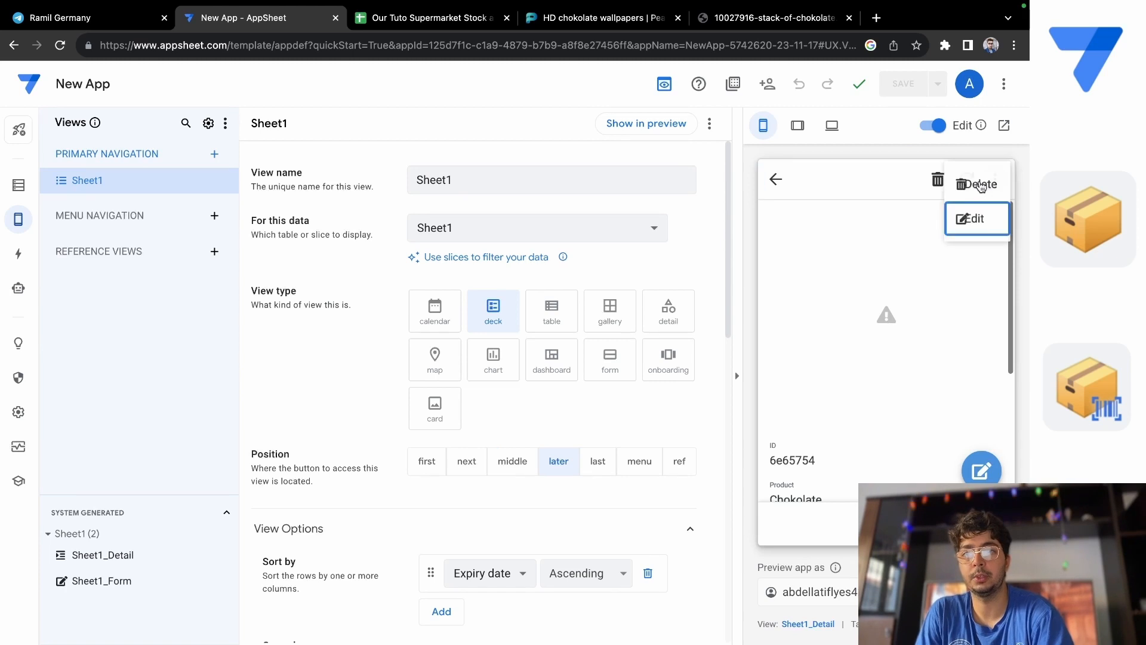
left_click(778, 239)
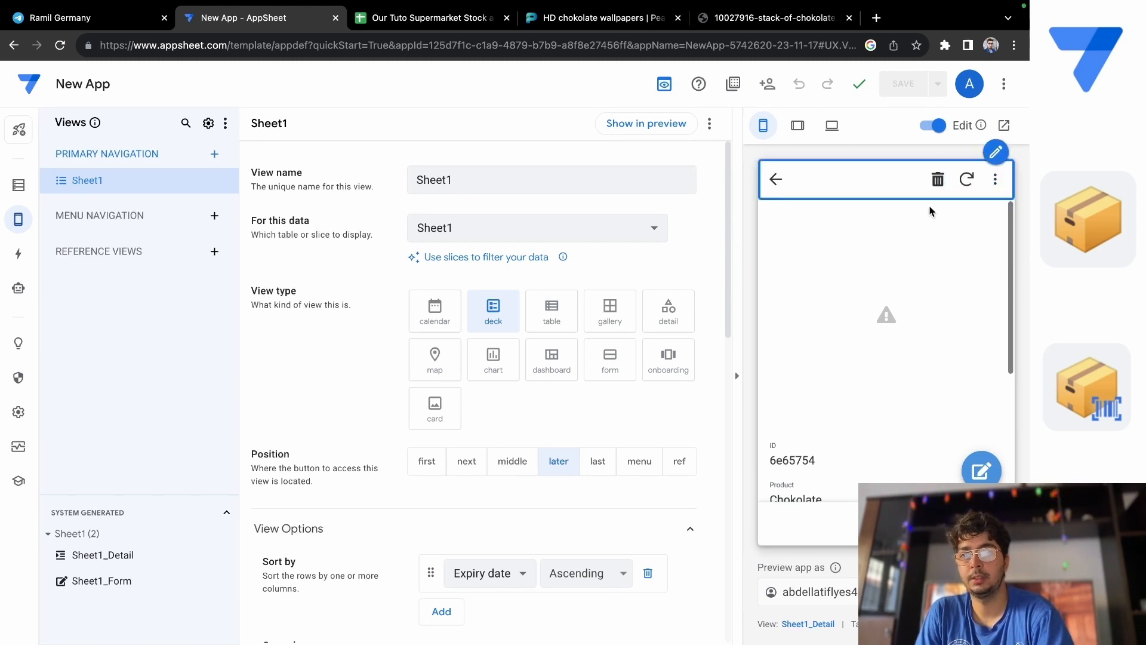
left_click(967, 179)
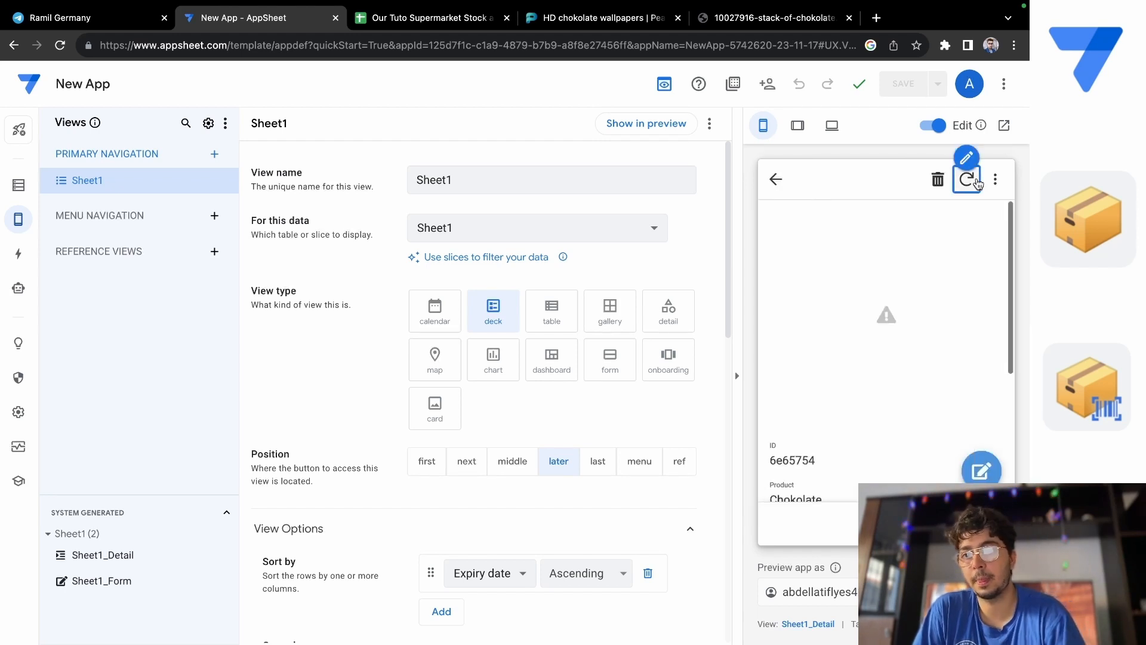
left_click(774, 181)
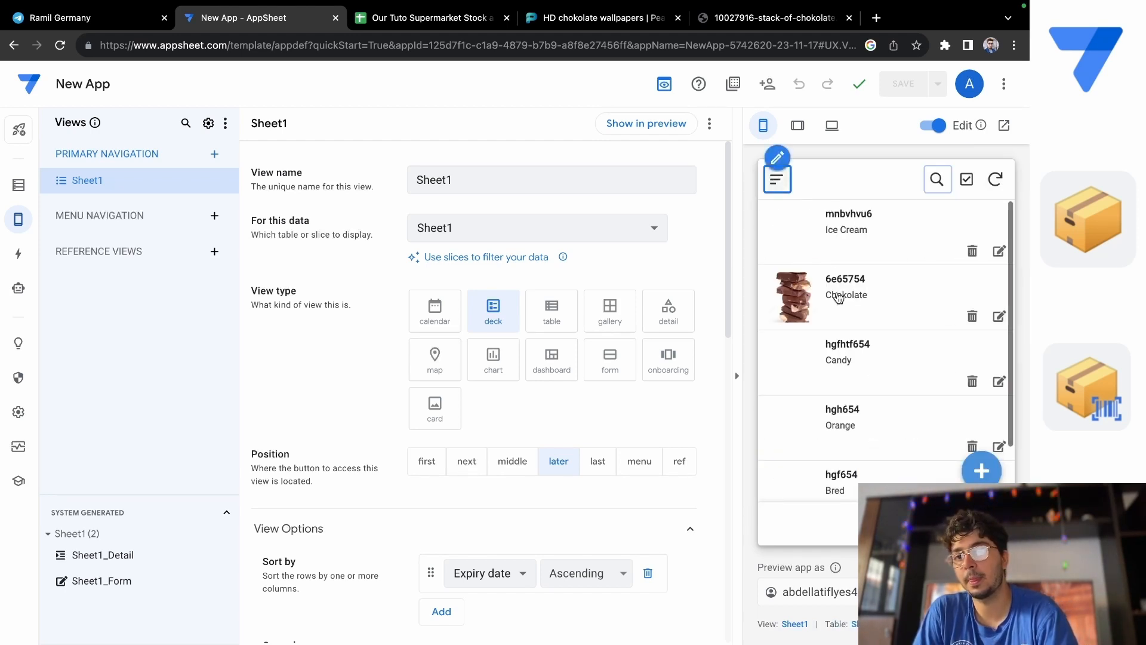
Examine the Chokolate record's picture and details in the app preview, then return to the product list.
left_click(847, 295)
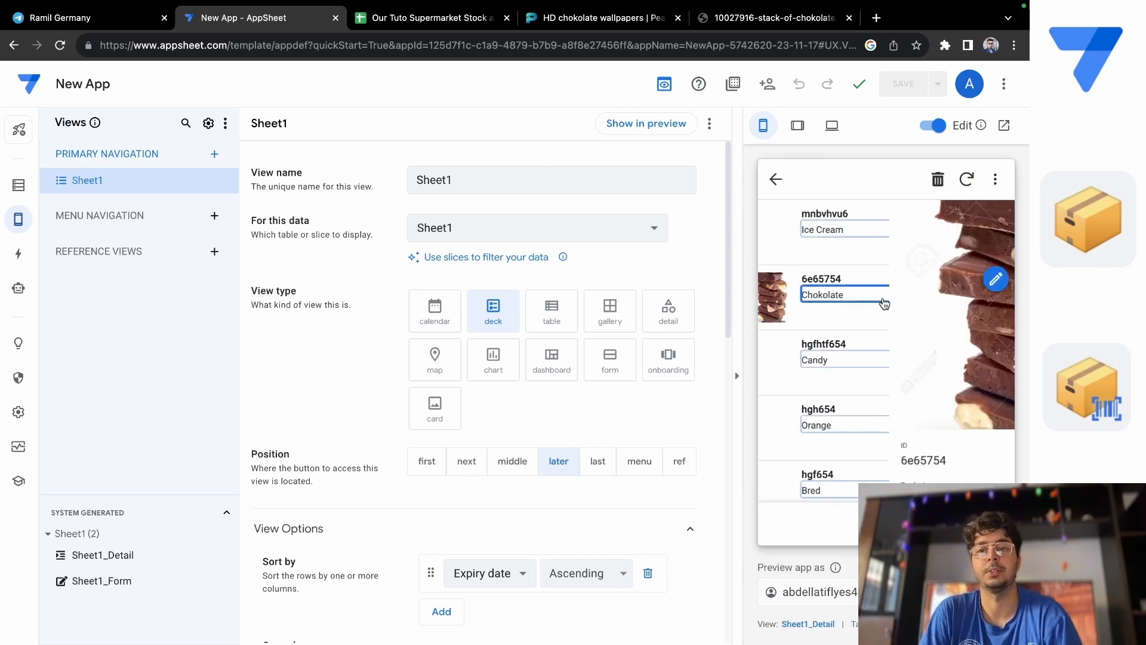
scroll(885, 361, "down", 5)
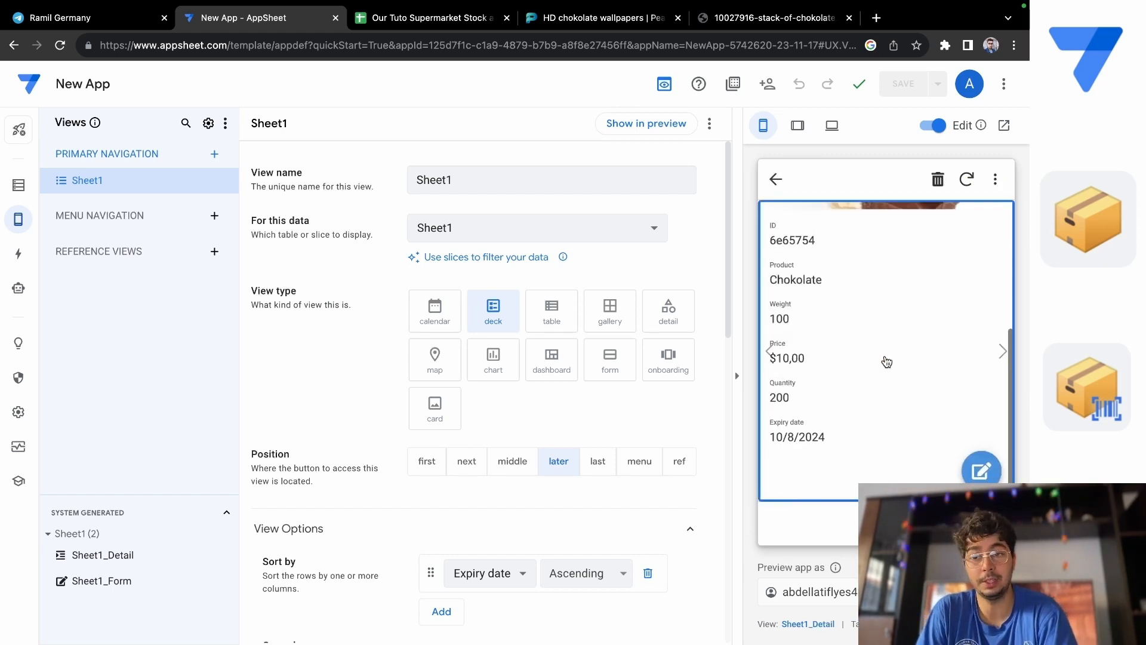
scroll(886, 361, "up", 5)
left_click(776, 180)
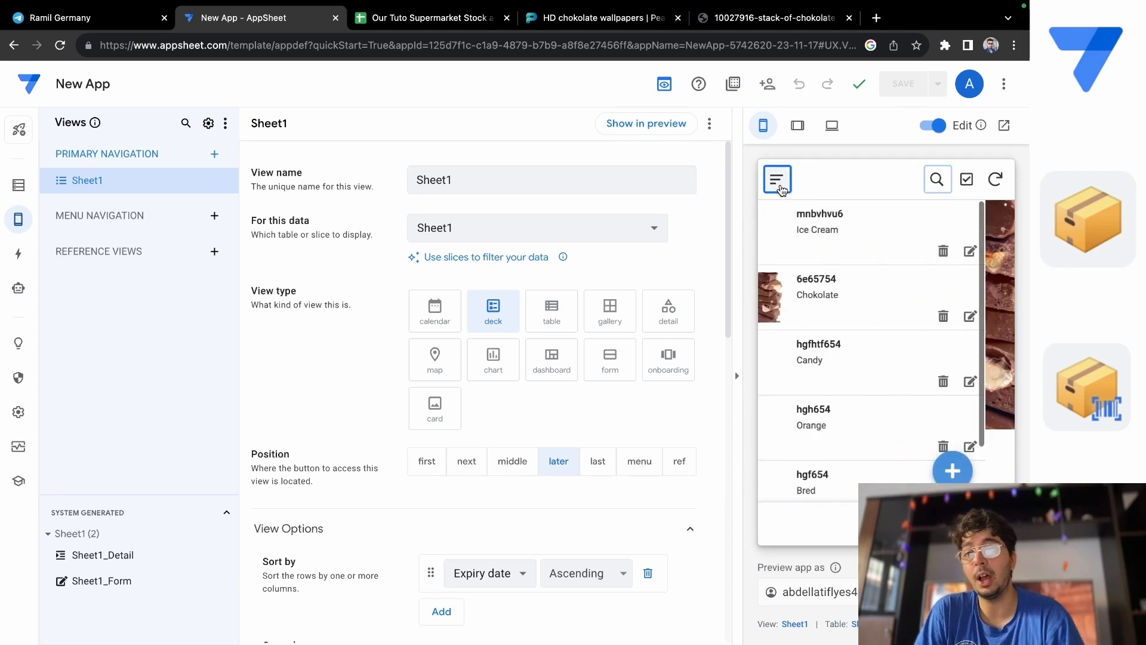